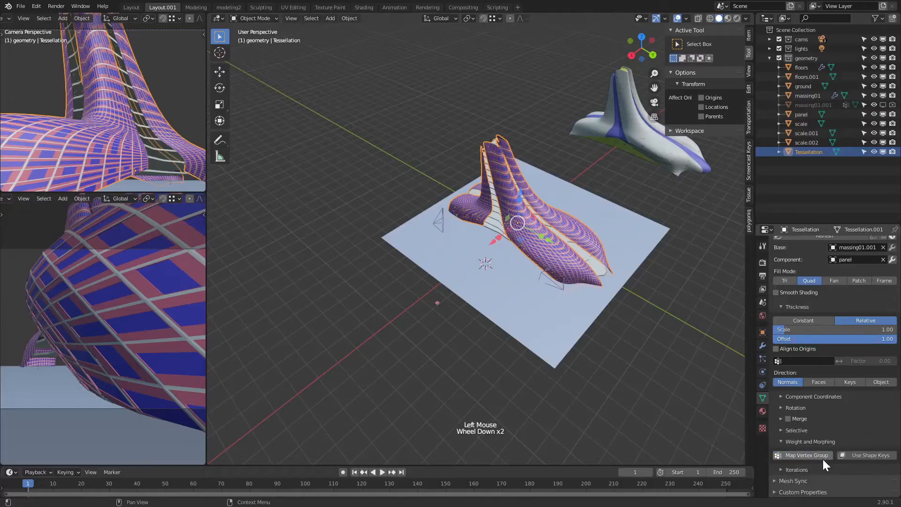
pyautogui.scroll(5, 823, 459)
pyautogui.click(793, 319)
pyautogui.scroll(5, 540, 256)
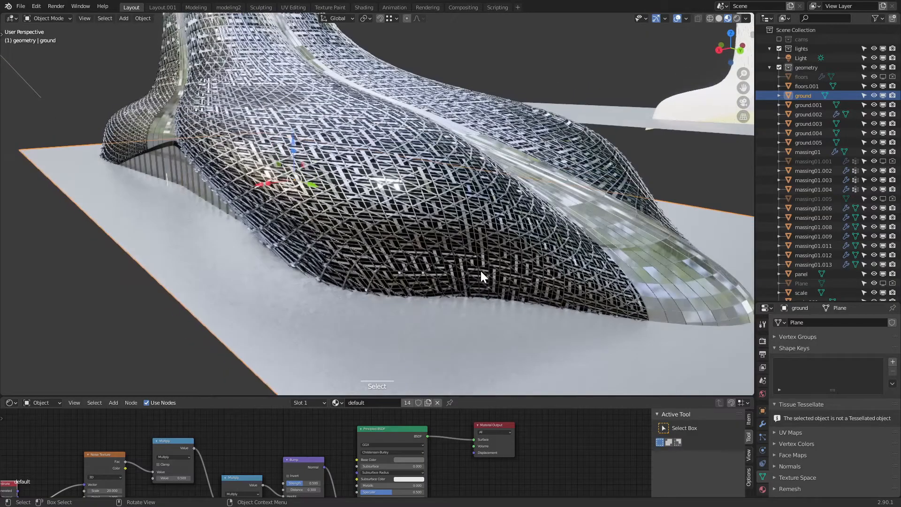
pyautogui.scroll(10, 481, 271)
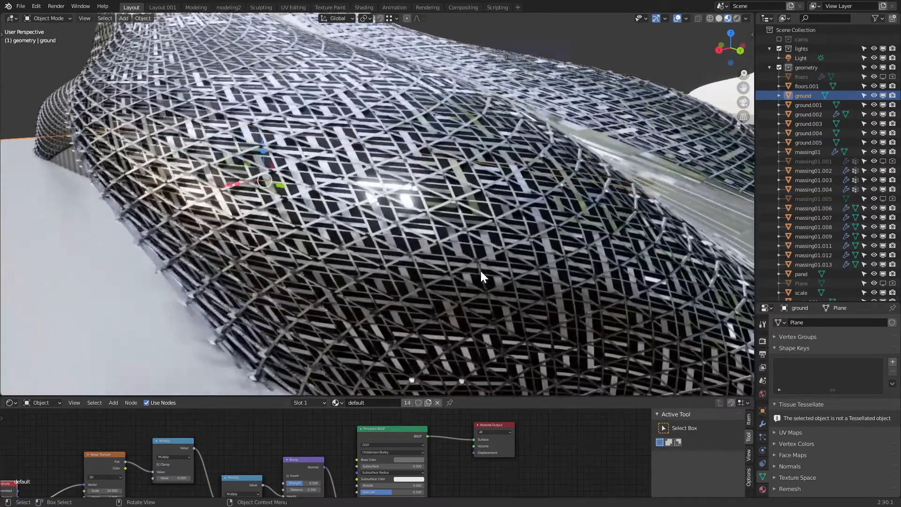
pyautogui.scroll(-8, 481, 272)
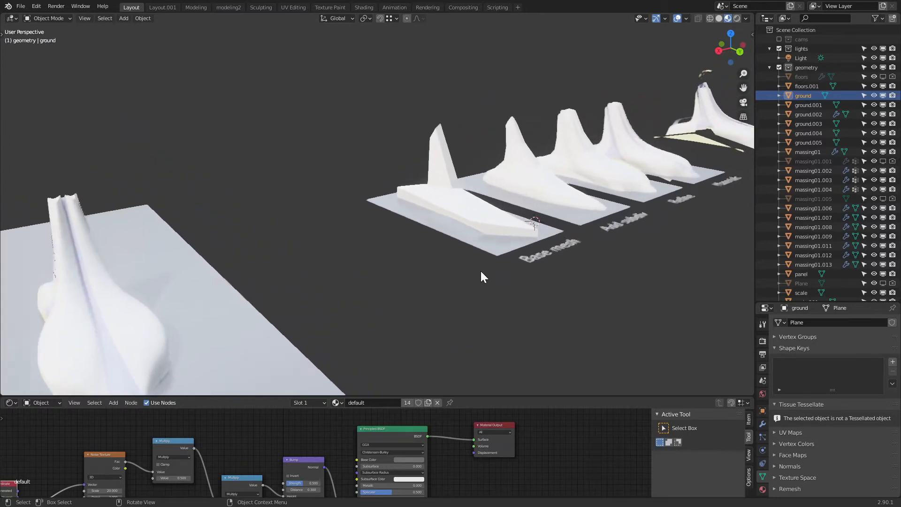
# Examine the vertices and edges of the Base mesh massing in Edit Mode from several angles
pyautogui.click(415, 255)
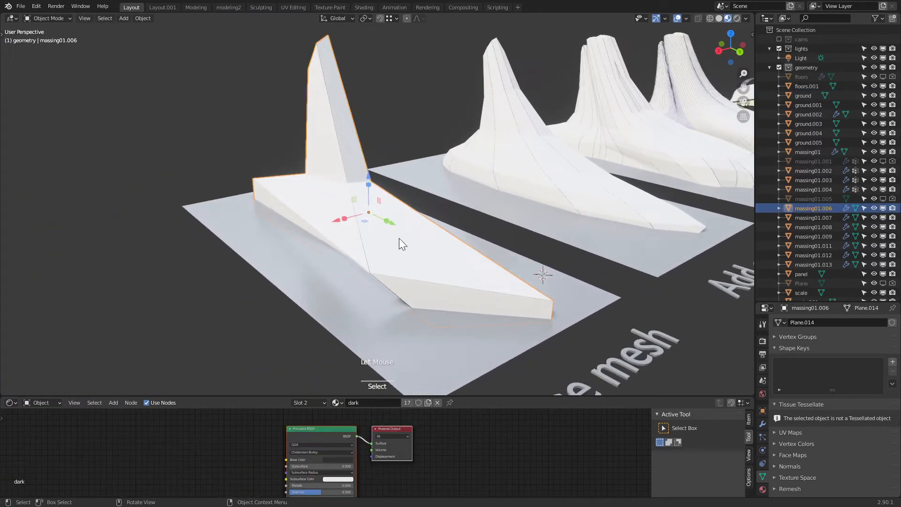
pyautogui.press('Tab')
pyautogui.moveTo(335, 226); pyautogui.dragTo(172, 131, button='middle')
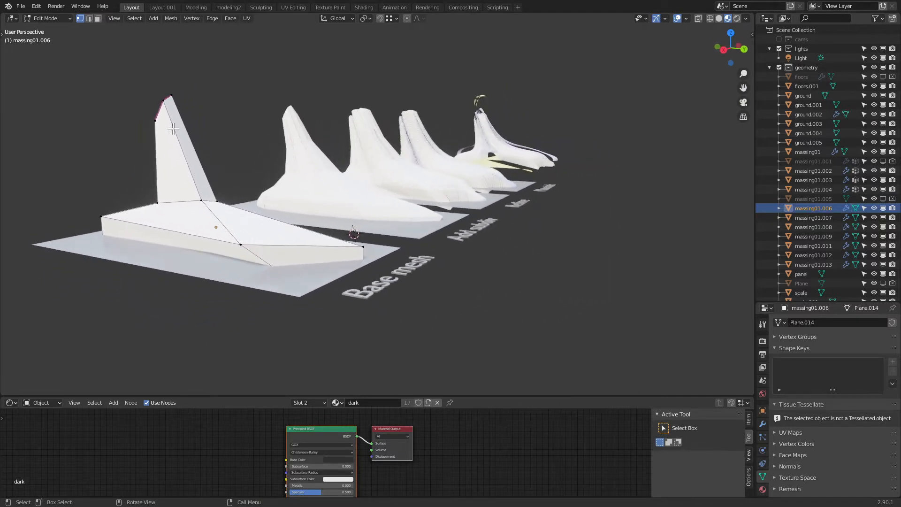
pyautogui.scroll(-8, 218, 200)
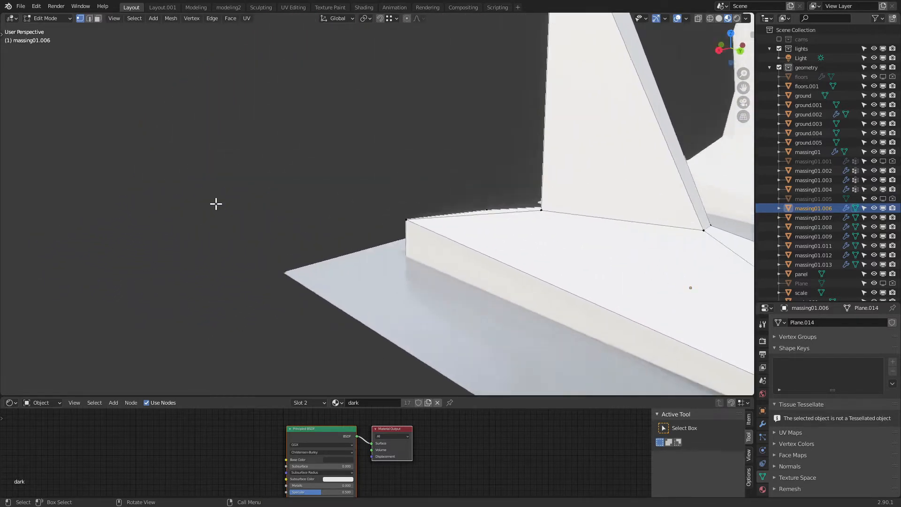
pyautogui.scroll(-7, 260, 225)
pyautogui.keyDown('shift'); pyautogui.moveTo(539, 267); pyautogui.dragTo(348, 278, button='middle'); pyautogui.keyUp('shift')
pyautogui.moveTo(349, 278); pyautogui.dragTo(337, 277, button='middle')
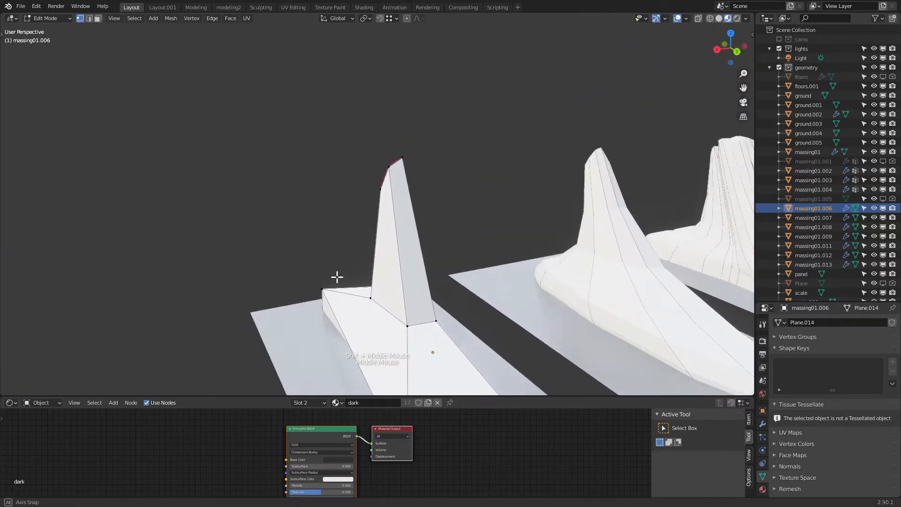
pyautogui.scroll(-2, 353, 268)
pyautogui.keyDown('shift'); pyautogui.moveTo(404, 293); pyautogui.dragTo(291, 226, button='middle'); pyautogui.keyUp('shift')
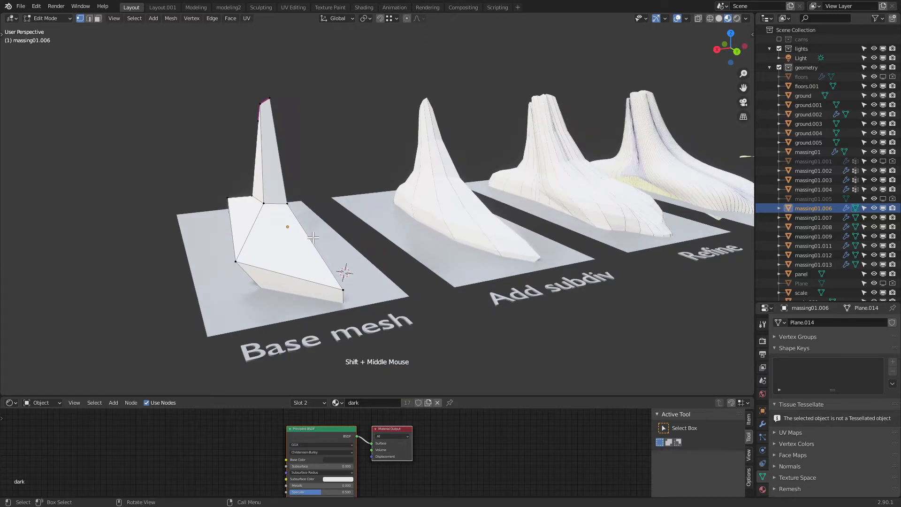
pyautogui.press('Tab')
# Enlarge the Properties editor and show the modifiers of the Add subdiv massing
pyautogui.keyDown('shift'); pyautogui.moveTo(465, 237); pyautogui.dragTo(419, 252, button='middle'); pyautogui.keyUp('shift')
pyautogui.click(410, 235)
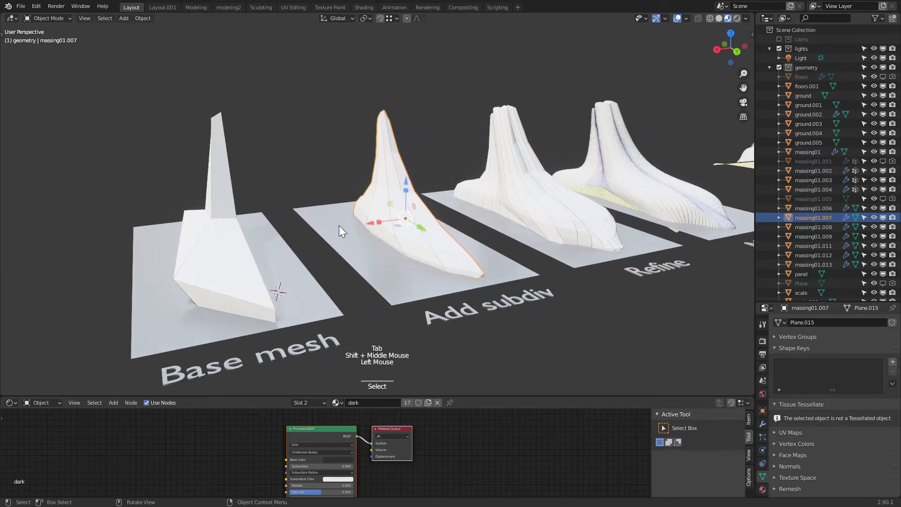
pyautogui.click(763, 424)
pyautogui.moveTo(789, 300); pyautogui.dragTo(788, 150)
pyautogui.click(477, 336)
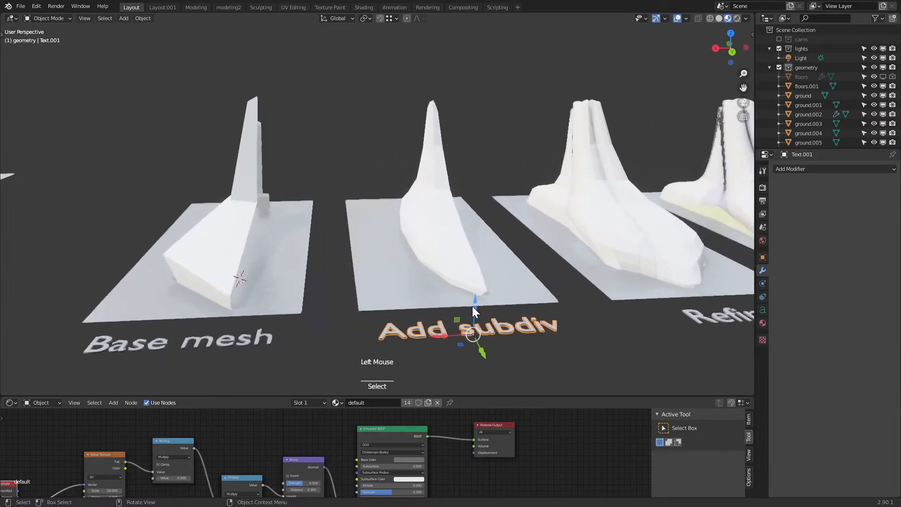
pyautogui.moveTo(472, 306); pyautogui.dragTo(447, 244, button='middle')
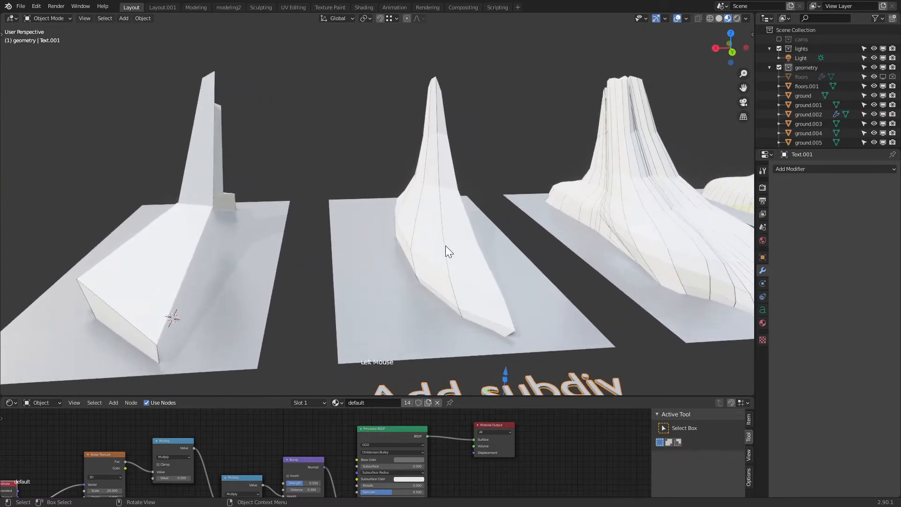
pyautogui.click(446, 247)
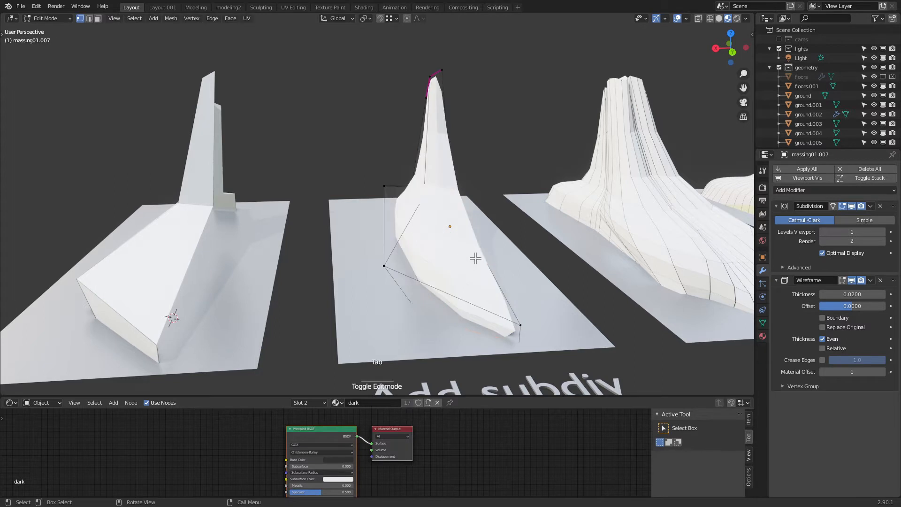
# Raise the low side vertex of the Add subdiv massing's control cage by about 2.97 along Z
pyautogui.moveTo(386, 231)
pyautogui.mouseDown()
pyautogui.moveTo(388, 192)
pyautogui.moveTo(390, 220)
pyautogui.mouseUp()
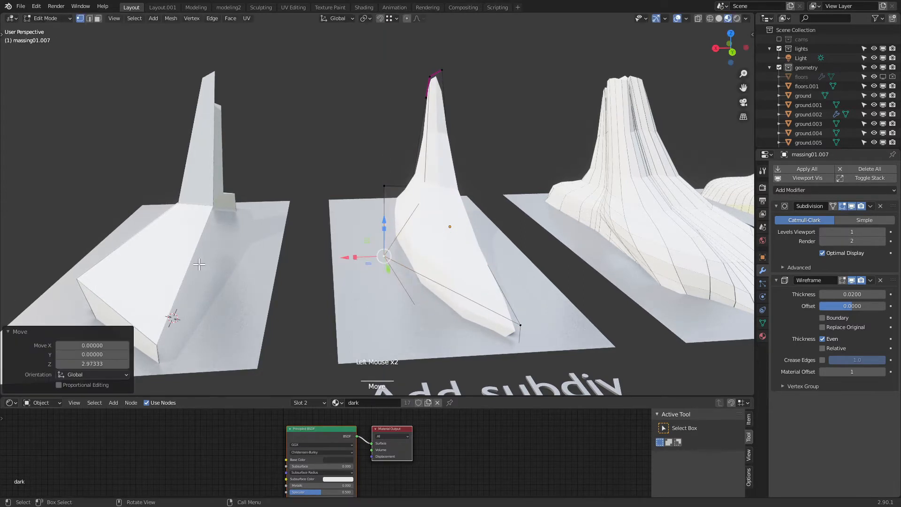
pyautogui.press('Tab')
pyautogui.moveTo(405, 259); pyautogui.dragTo(413, 246, button='middle')
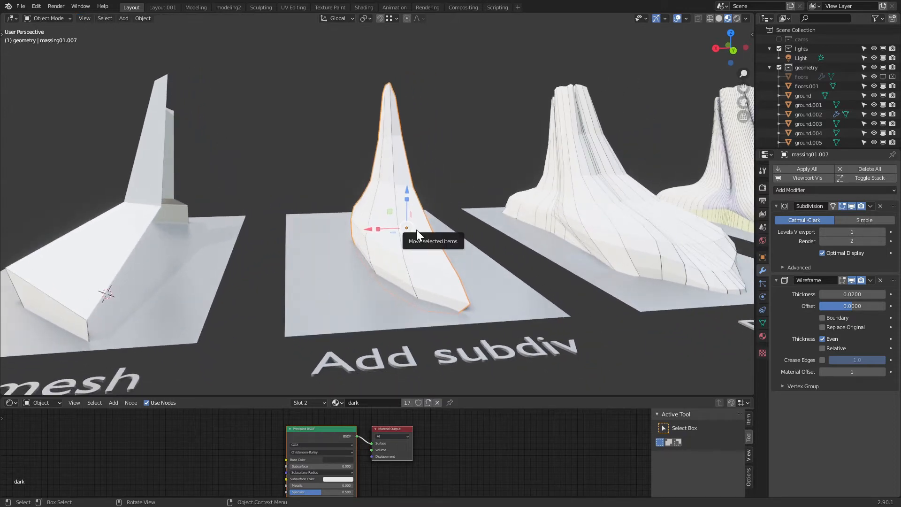
# Disable the Refine massing's Wireframe modifier for viewport and render, and switch the viewport to Solid shading
pyautogui.moveTo(416, 230)
pyautogui.keyDown('shift'); pyautogui.mouseDown(button='middle')
pyautogui.moveTo(415, 245)
pyautogui.moveTo(437, 246)
pyautogui.mouseUp(button='middle'); pyautogui.keyUp('shift')
pyautogui.click(416, 229)
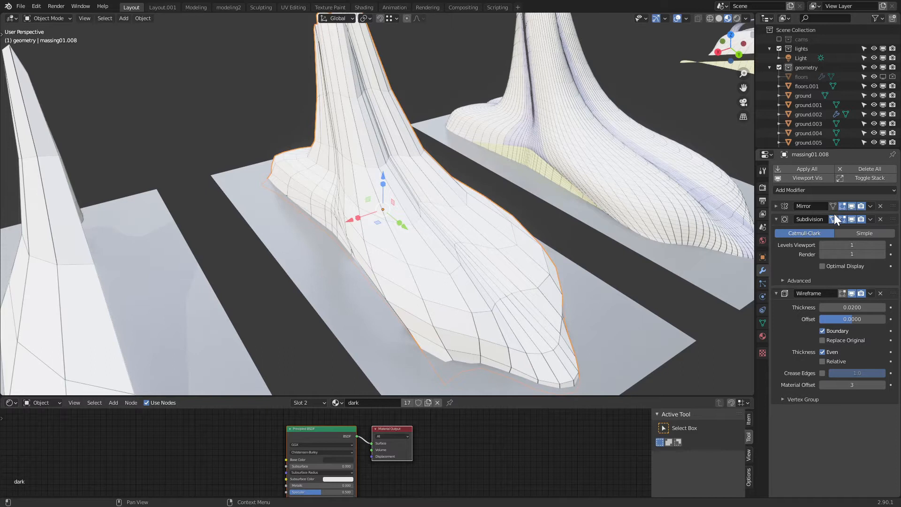
pyautogui.moveTo(553, 285); pyautogui.dragTo(577, 263, button='middle')
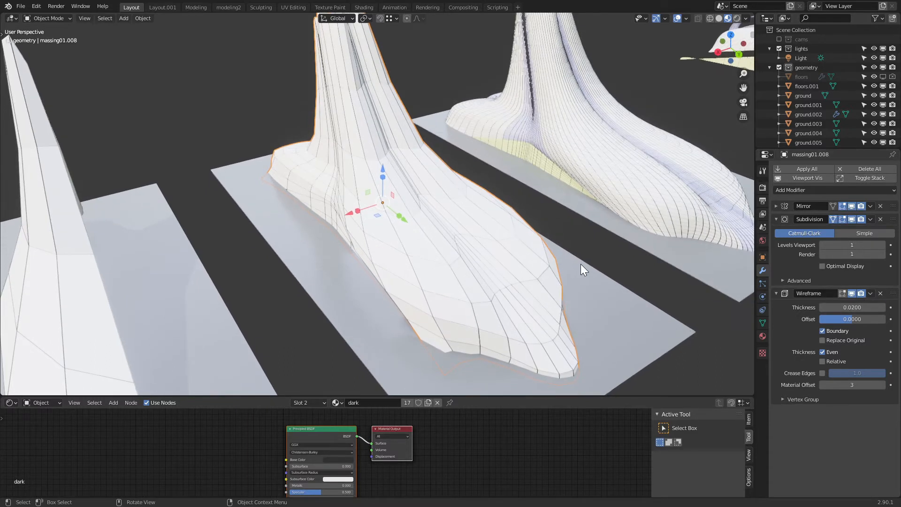
pyautogui.click(852, 293)
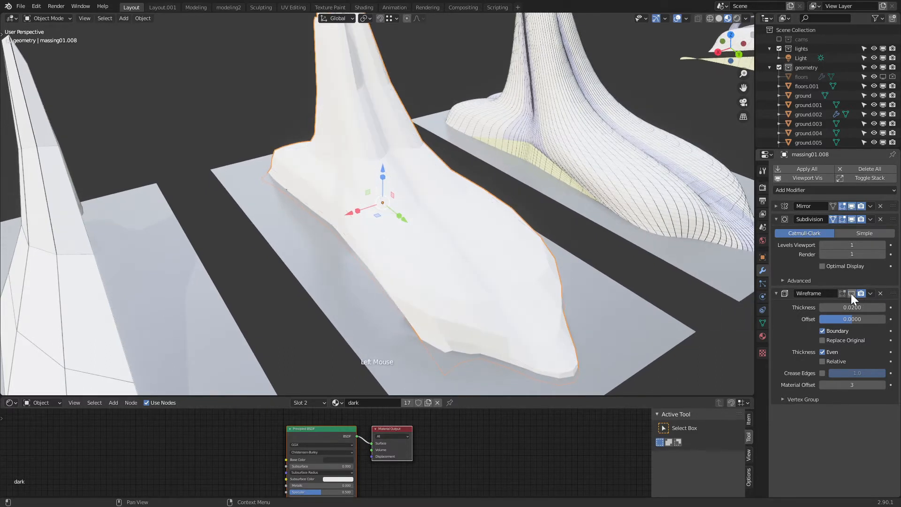
pyautogui.click(862, 293)
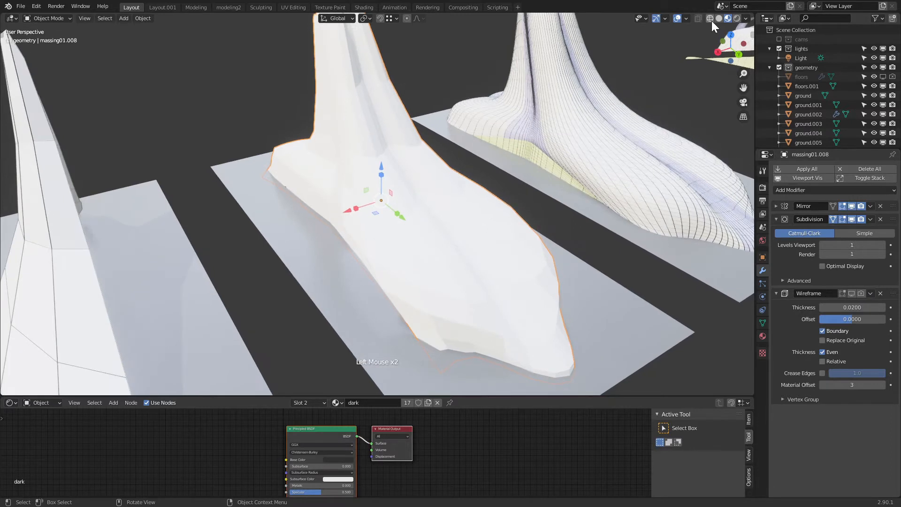
pyautogui.click(719, 19)
pyautogui.scroll(3, 475, 169)
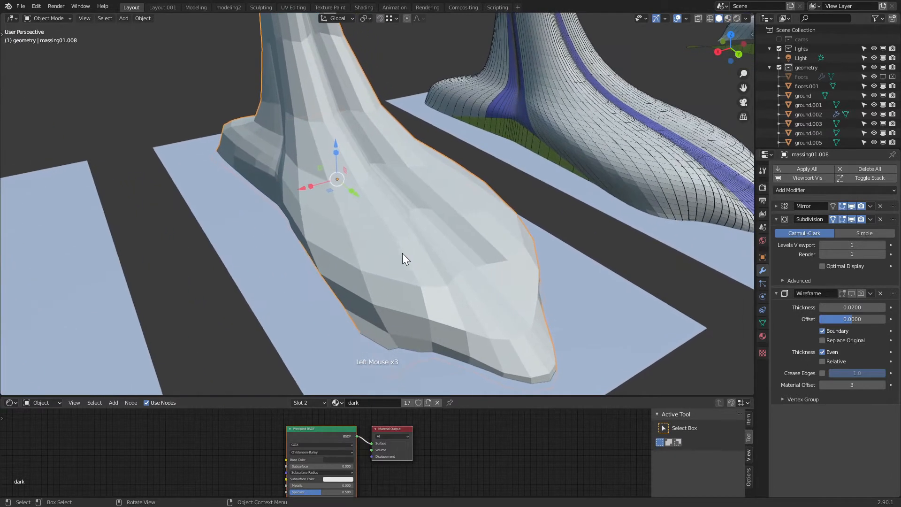
# Set the Refine massing's Subdivision levels to 2 for both viewport and render
pyautogui.click(402, 253)
pyautogui.moveTo(402, 254); pyautogui.dragTo(337, 187, button='middle')
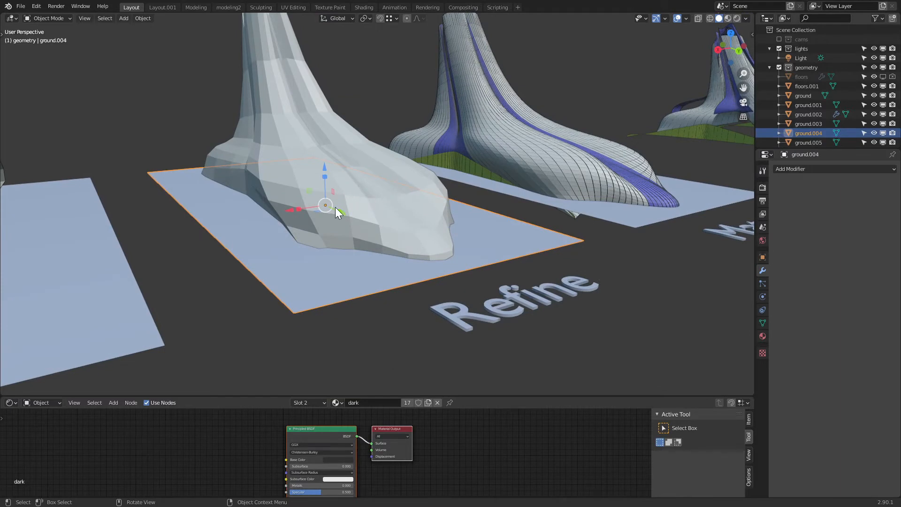
pyautogui.click(359, 201)
pyautogui.moveTo(359, 201); pyautogui.dragTo(559, 255, button='middle')
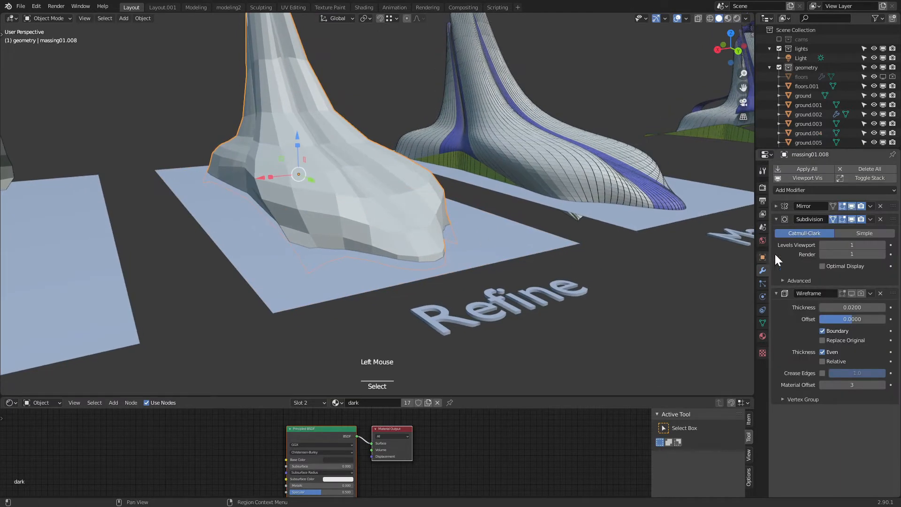
pyautogui.click(883, 245)
pyautogui.click(881, 255)
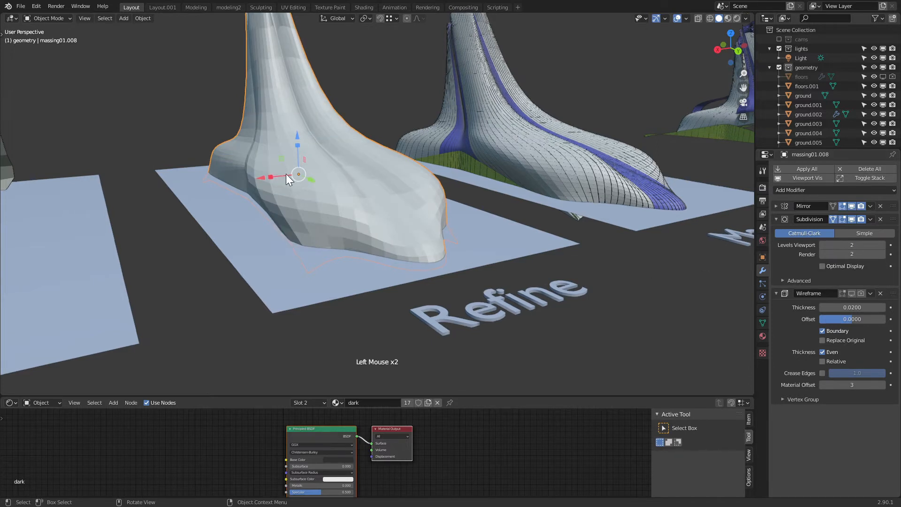
# Raise the control vertices beside the groove at the Refine massing's mid-height along Z in Edit Mode
pyautogui.scroll(1, 287, 174)
pyautogui.keyDown('shift'); pyautogui.moveTo(287, 174); pyautogui.dragTo(306, 203, button='middle'); pyautogui.keyUp('shift')
pyautogui.scroll(2, 304, 209)
pyautogui.moveTo(297, 238); pyautogui.dragTo(281, 206, button='middle')
pyautogui.click(278, 244)
pyautogui.click(258, 150)
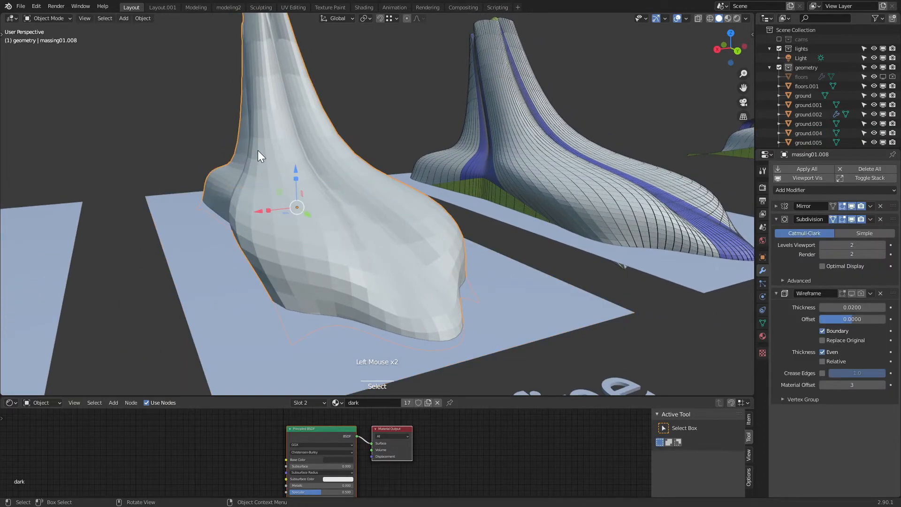
pyautogui.press('Tab')
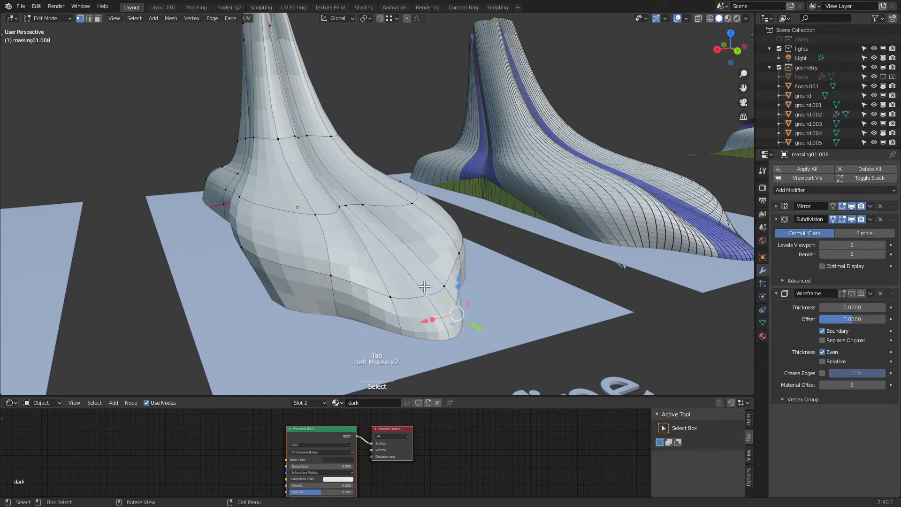
pyautogui.moveTo(339, 154); pyautogui.dragTo(343, 140)
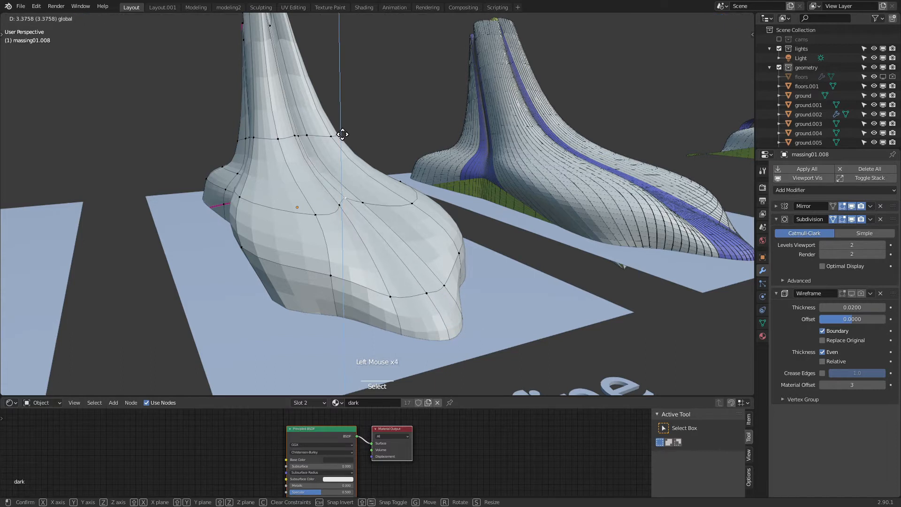
pyautogui.moveTo(348, 86); pyautogui.dragTo(374, 201)
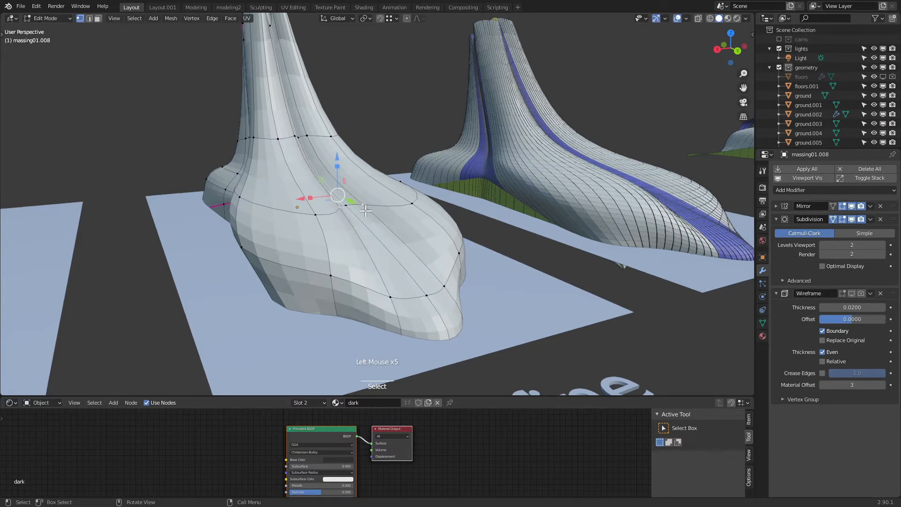
pyautogui.moveTo(339, 154); pyautogui.dragTo(336, 82)
pyautogui.moveTo(324, 227); pyautogui.dragTo(397, 227, button='middle')
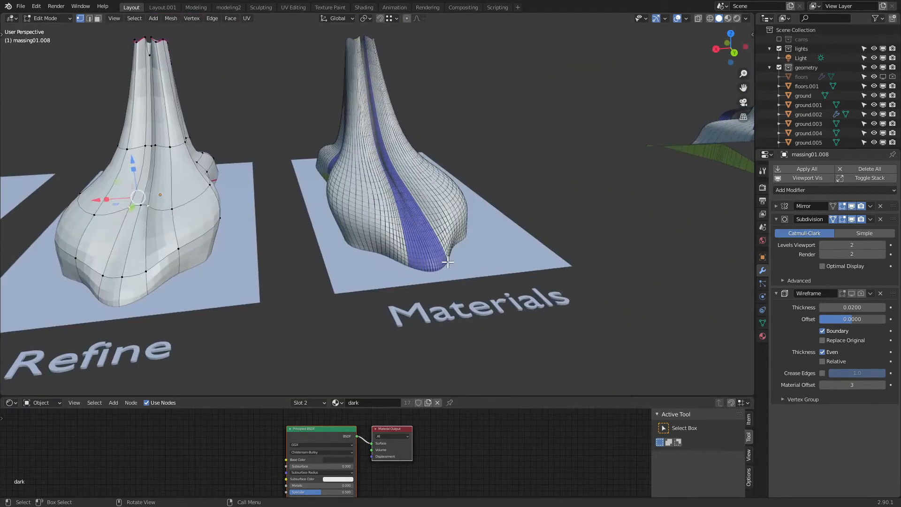
pyautogui.press('Tab')
# Examine the material zones of the Materials massing up close and compare it with the earlier modelling stages
pyautogui.moveTo(437, 219); pyautogui.dragTo(437, 219, button='middle')
pyautogui.moveTo(382, 222); pyautogui.dragTo(381, 233, button='middle')
pyautogui.scroll(3, 381, 229)
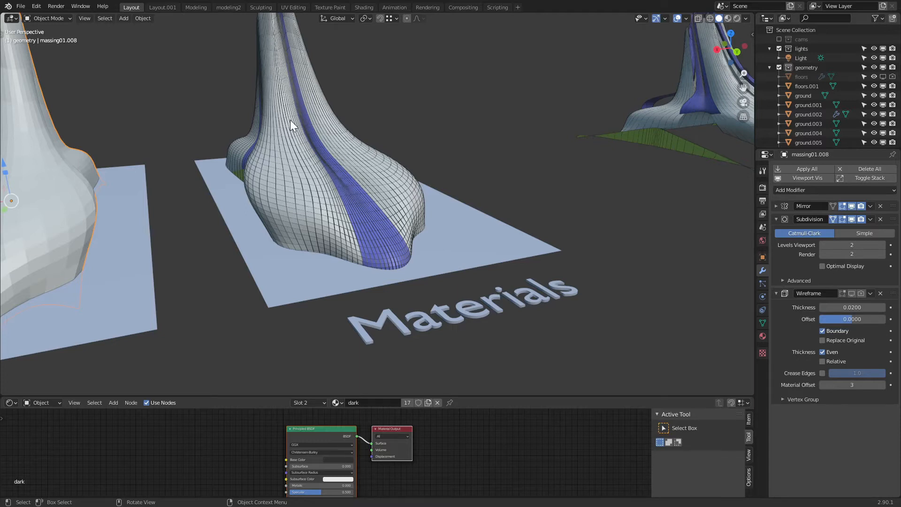
pyautogui.moveTo(290, 119); pyautogui.dragTo(290, 120, button='middle')
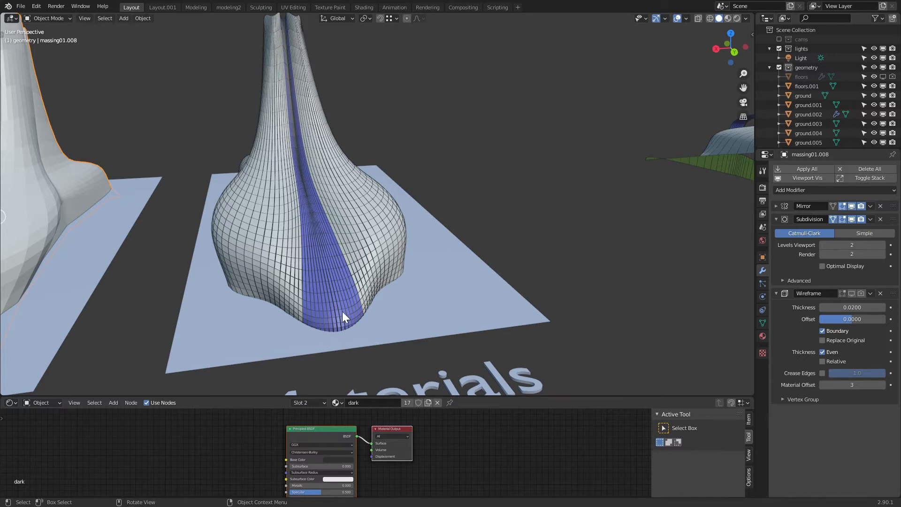
pyautogui.moveTo(295, 206); pyautogui.dragTo(250, 206, button='middle')
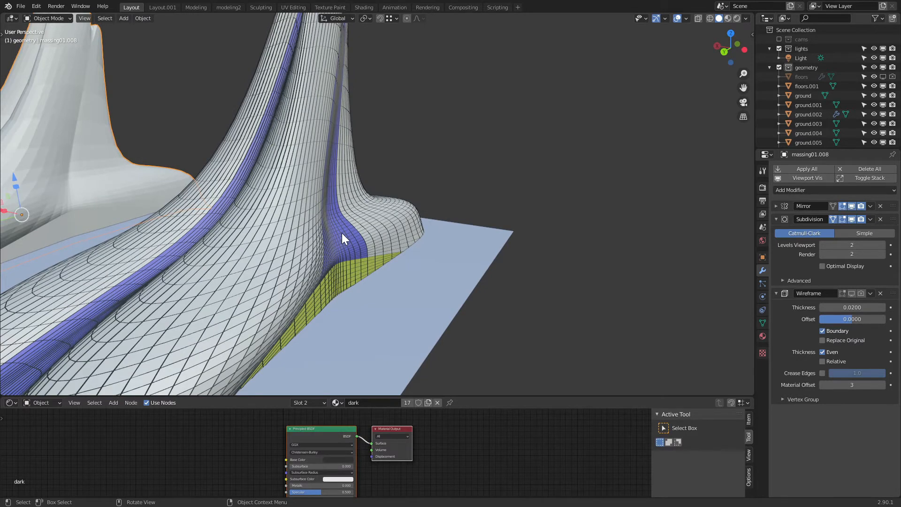
pyautogui.moveTo(288, 241); pyautogui.dragTo(288, 244, button='middle')
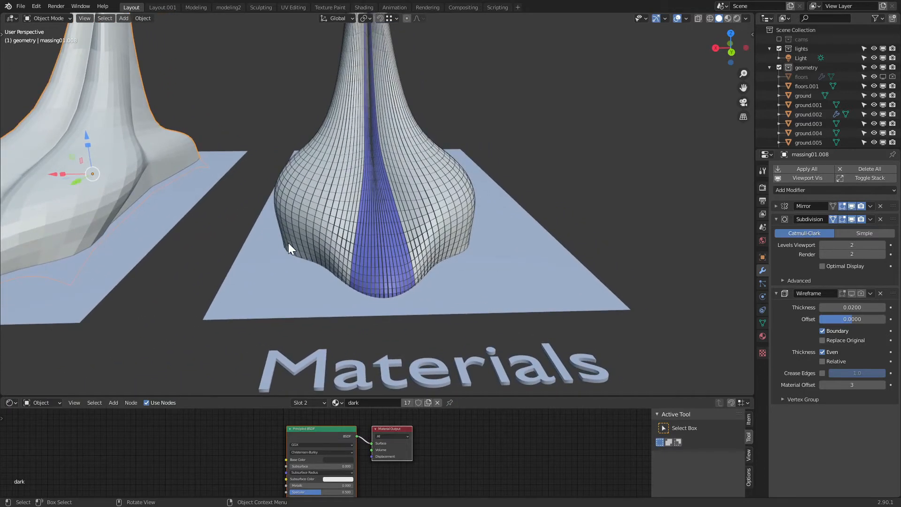
pyautogui.moveTo(289, 244); pyautogui.dragTo(289, 243, button='middle')
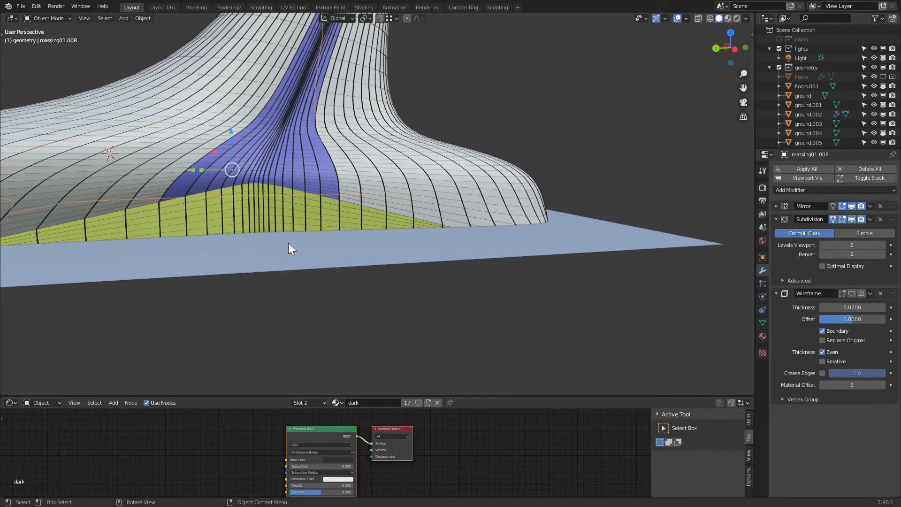
pyautogui.moveTo(288, 243); pyautogui.dragTo(309, 287, button='middle')
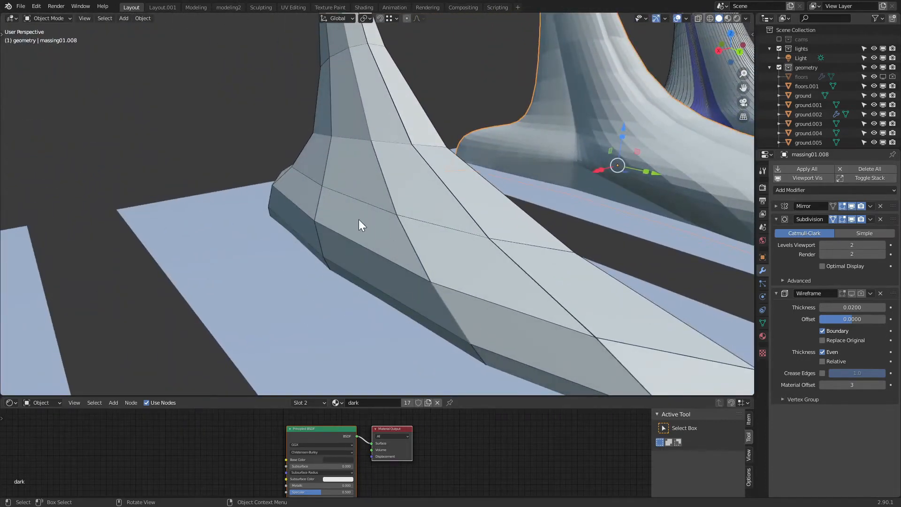
pyautogui.keyDown('shift'); pyautogui.moveTo(537, 204); pyautogui.dragTo(413, 255, button='middle'); pyautogui.keyUp('shift')
pyautogui.scroll(-8, 413, 255)
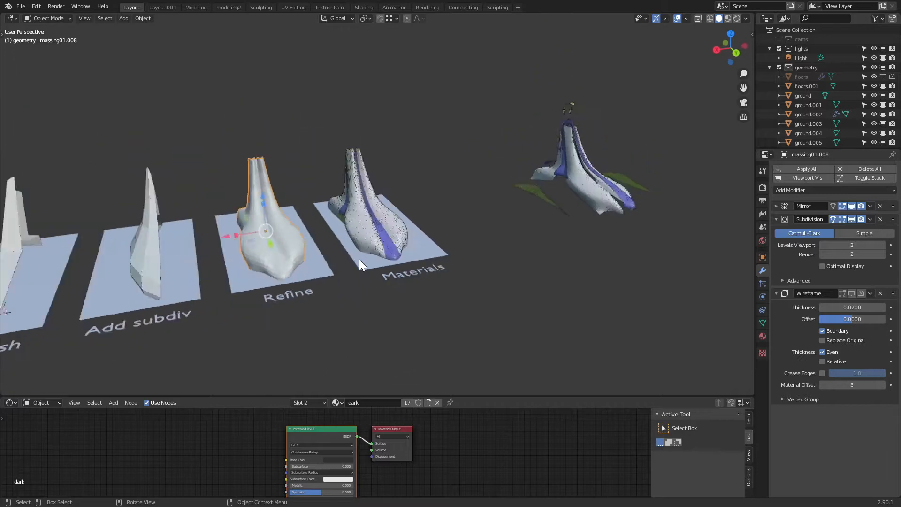
pyautogui.scroll(3, 382, 232)
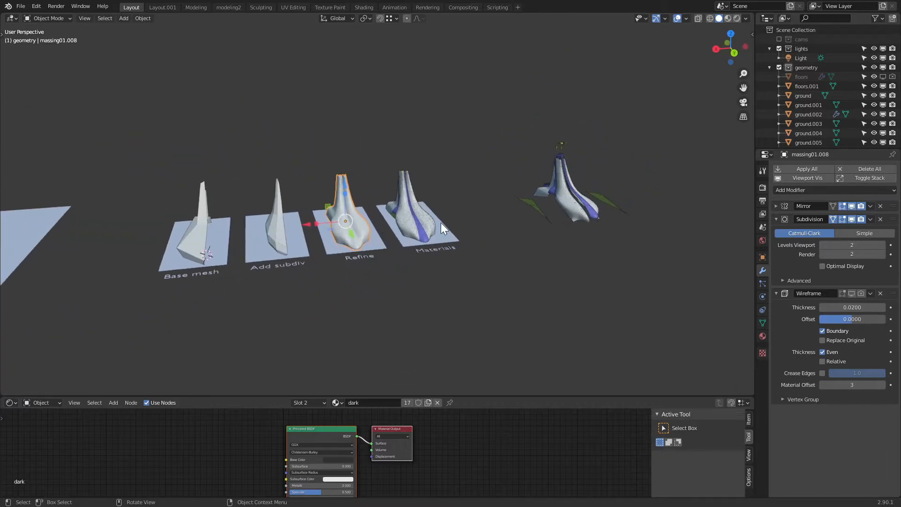
# Examine the separated parts of the exploded massing beside the Materials stage, selecting the white shell, blue strips and green caps in turn
pyautogui.scroll(2, 441, 222)
pyautogui.scroll(5, 441, 223)
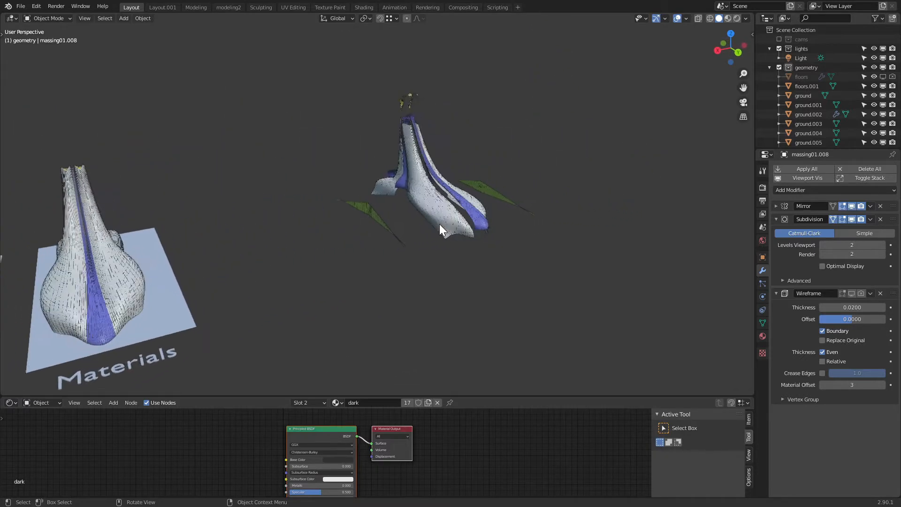
pyautogui.click(440, 226)
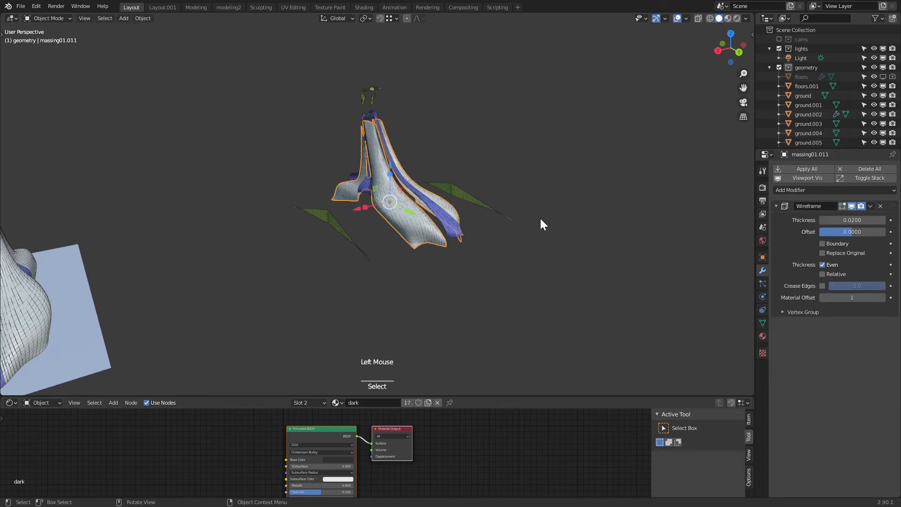
pyautogui.click(61, 279)
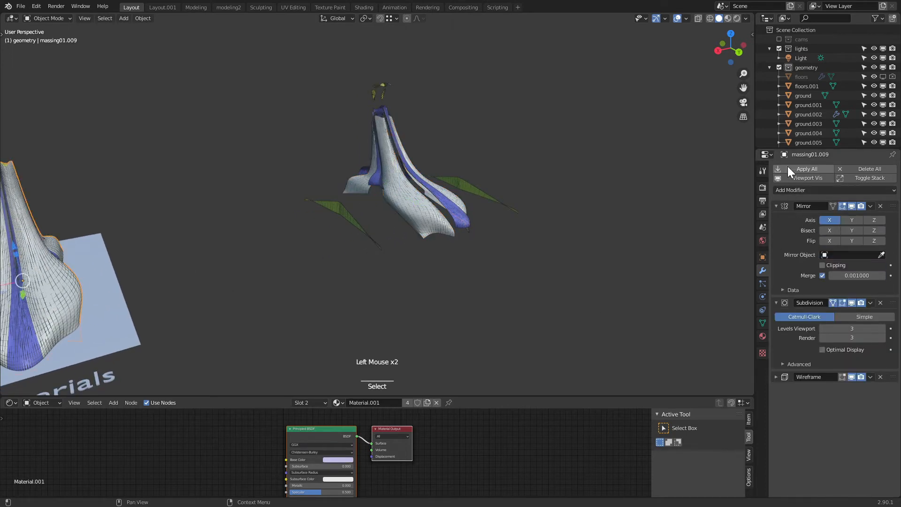
pyautogui.click(433, 220)
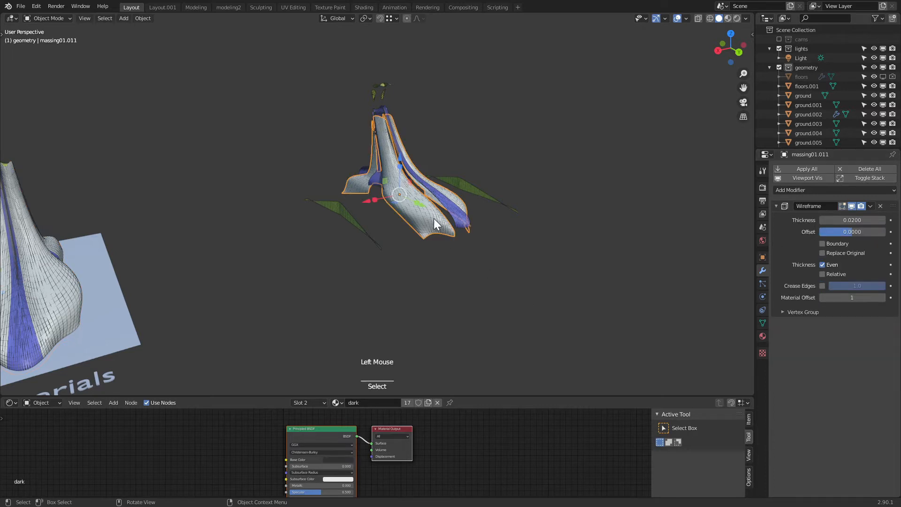
pyautogui.click(459, 218)
pyautogui.click(357, 227)
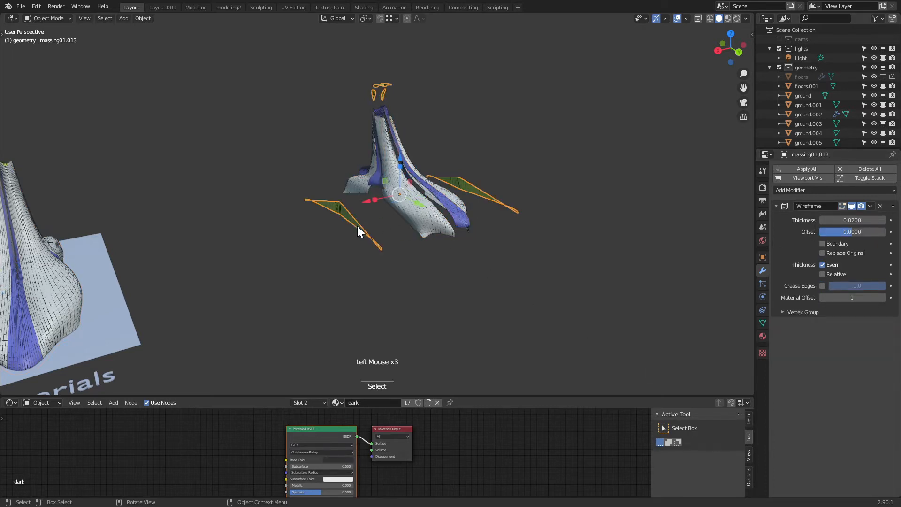
pyautogui.click(433, 218)
pyautogui.click(456, 213)
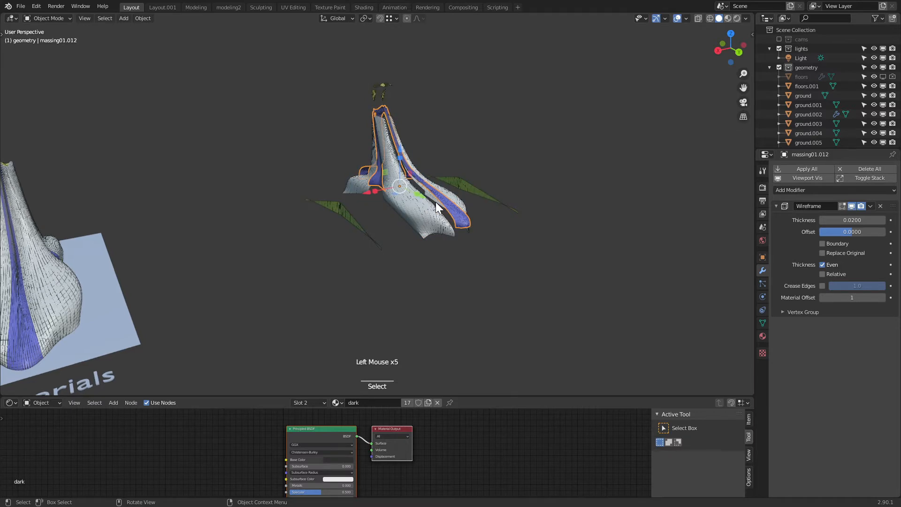
# Disable the Tessellation panelling of the detailed tower in the viewport
pyautogui.scroll(-5, 437, 205)
pyautogui.scroll(-6, 437, 205)
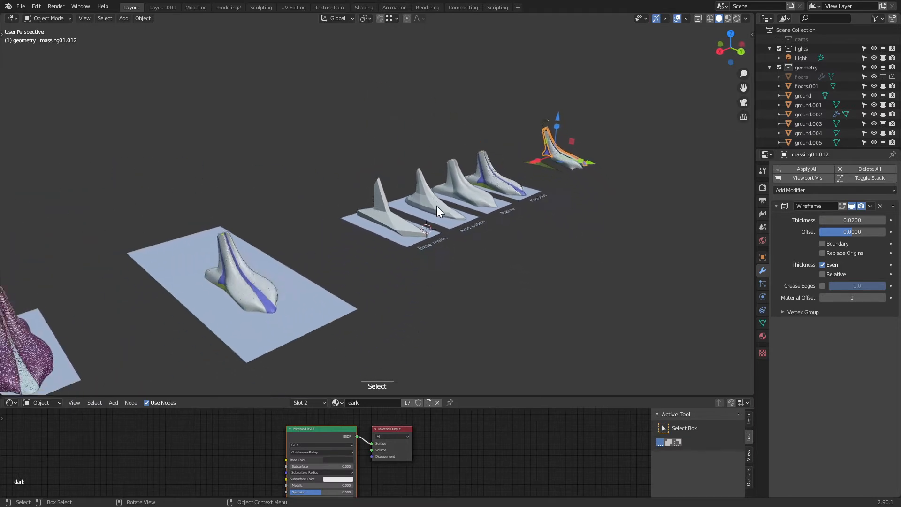
pyautogui.press('KP_Decimal')
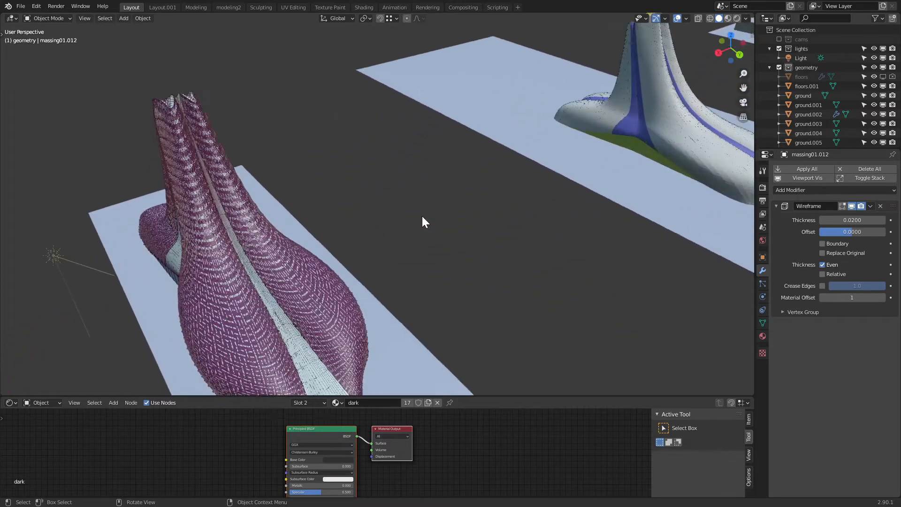
pyautogui.scroll(-4, 402, 204)
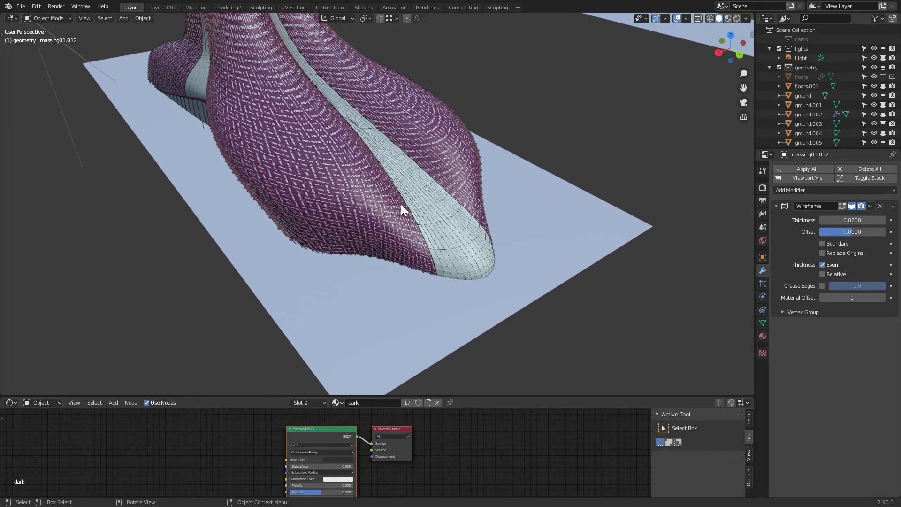
pyautogui.click(470, 175)
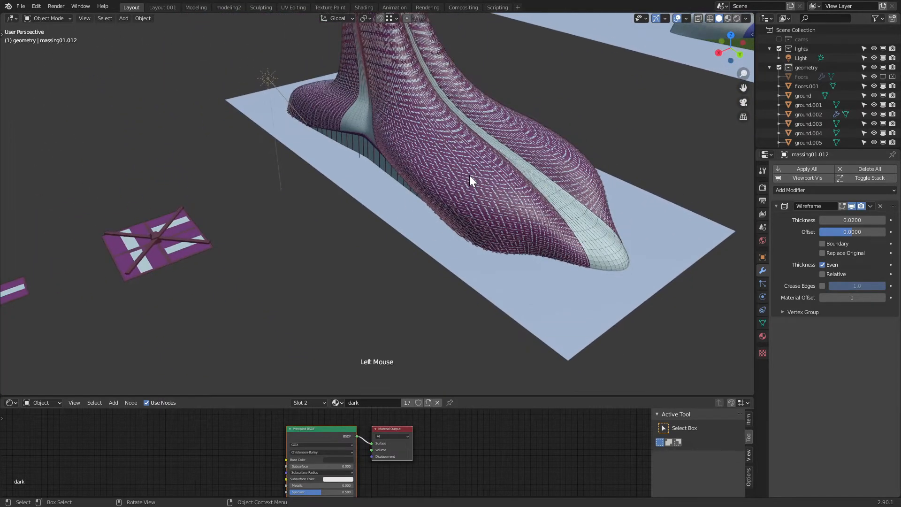
pyautogui.scroll(-3, 813, 120)
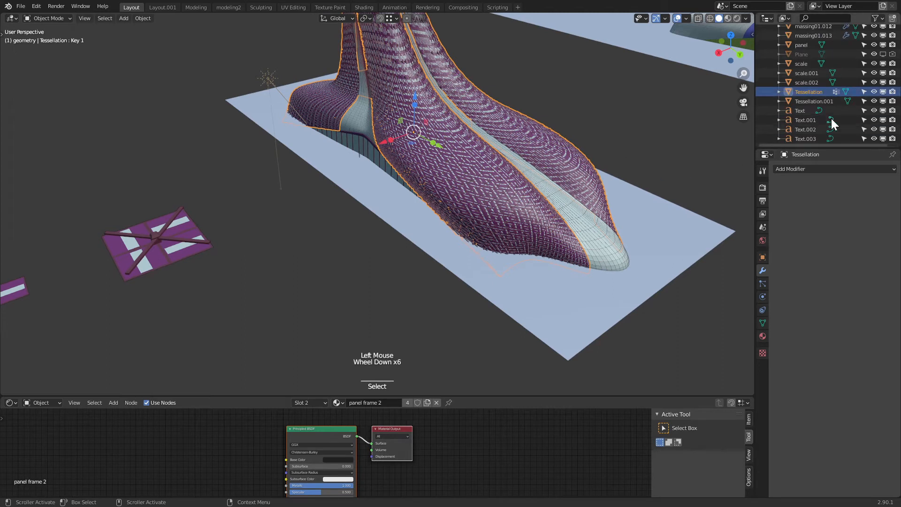
pyautogui.scroll(-3, 878, 97)
pyautogui.click(883, 91)
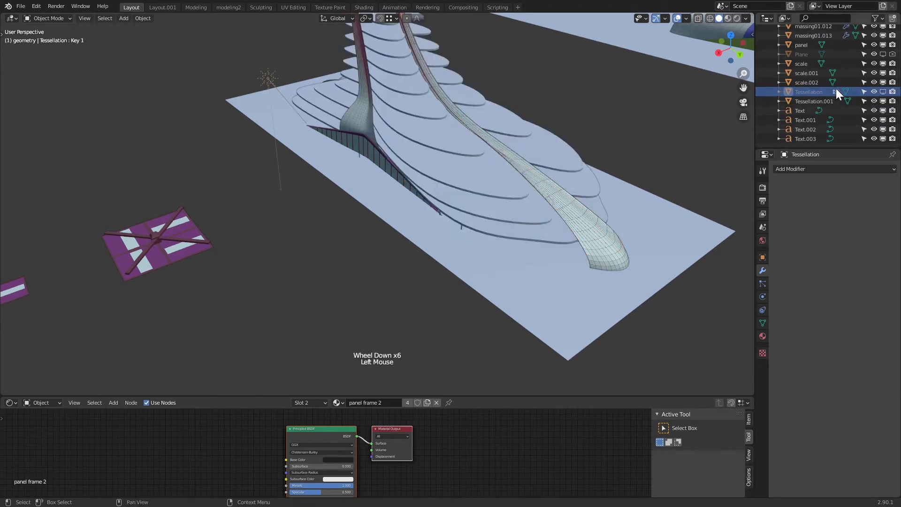
# Enable the massing01.001 object in the viewport to reveal the panelling's base surface
pyautogui.scroll(2, 867, 92)
pyautogui.scroll(4, 866, 91)
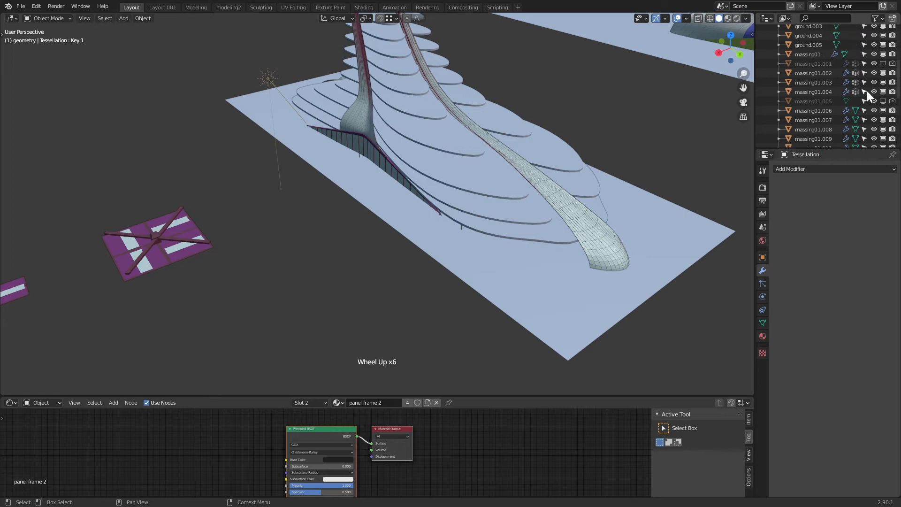
pyautogui.click(883, 63)
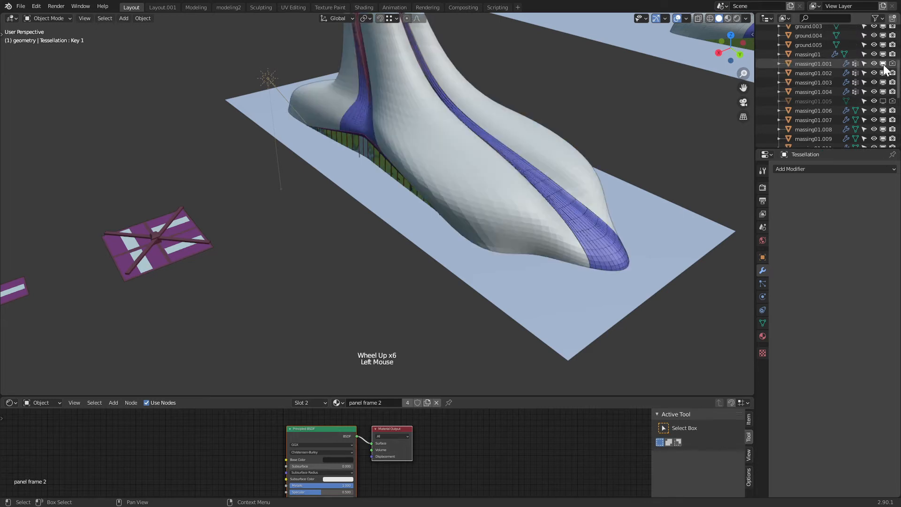
# Isolate massing01.001 in Local View to examine it, and return to the full scene
pyautogui.click(488, 211)
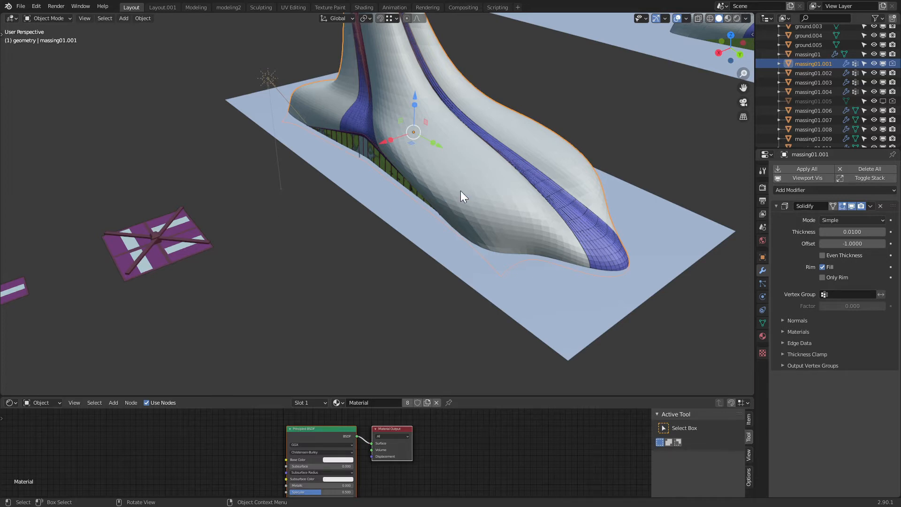
pyautogui.press('/')
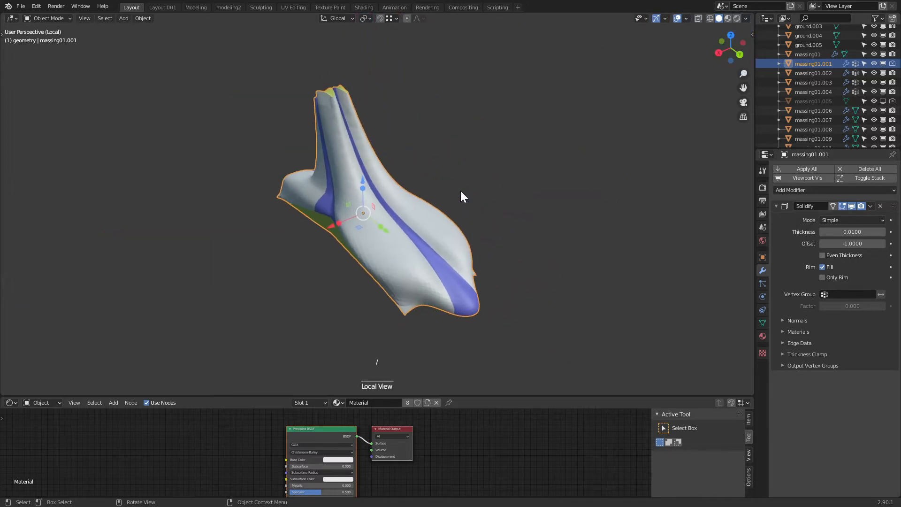
pyautogui.press('/')
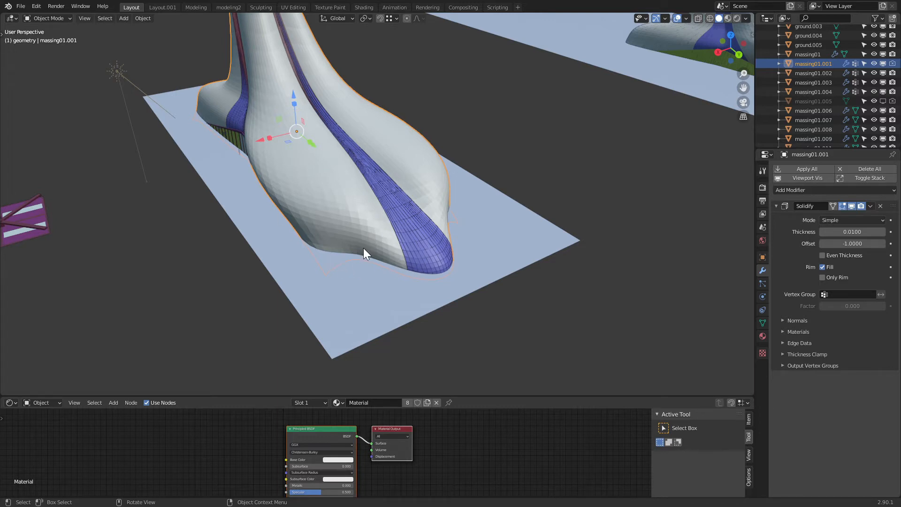
# Try to move massing01.001 aside from the floor plates
pyautogui.moveTo(388, 221); pyautogui.dragTo(421, 196, button='middle')
pyautogui.press('g')
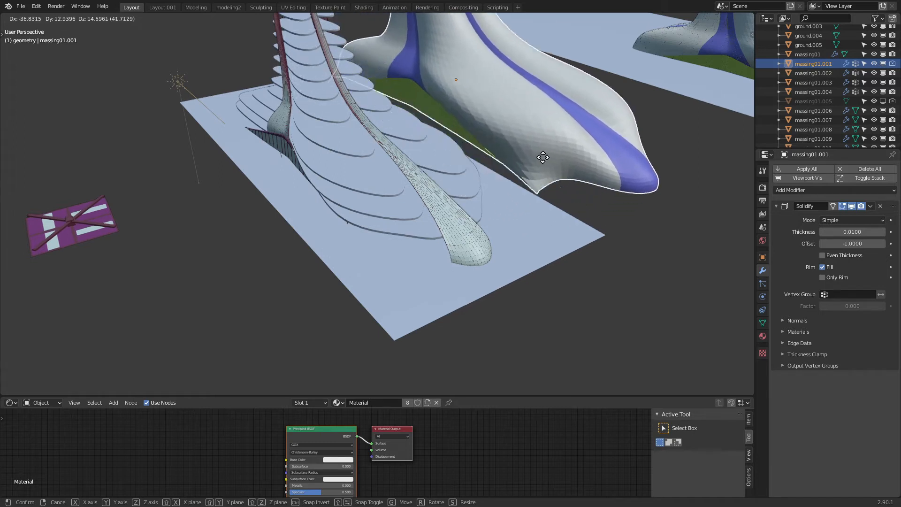
pyautogui.press('Escape')
# Enable the Tessellation panelling in the viewport again and compare massing01.001 with the exploded massing's white shell
pyautogui.scroll(-6, 819, 121)
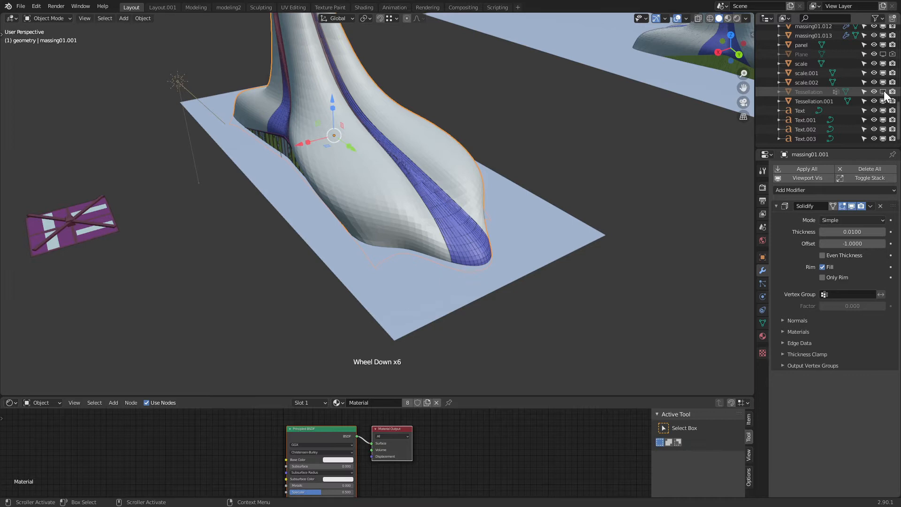
pyautogui.click(874, 91)
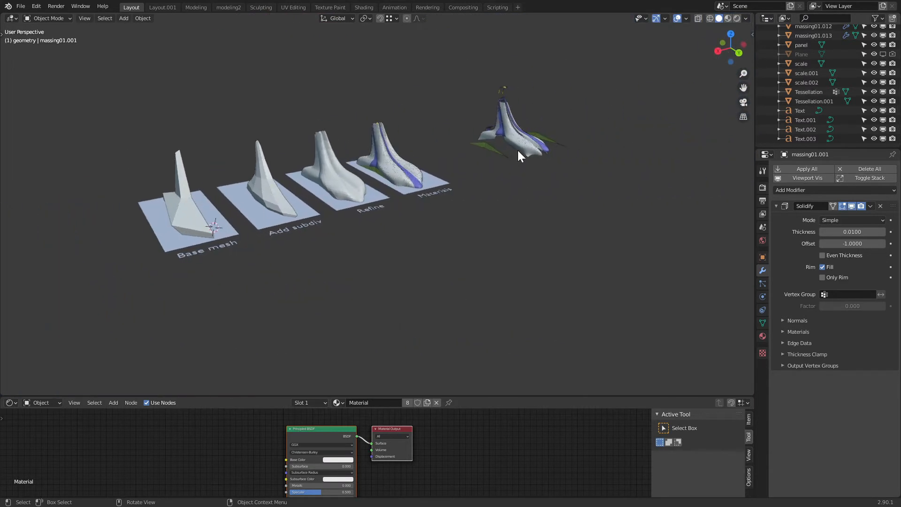
pyautogui.click(523, 142)
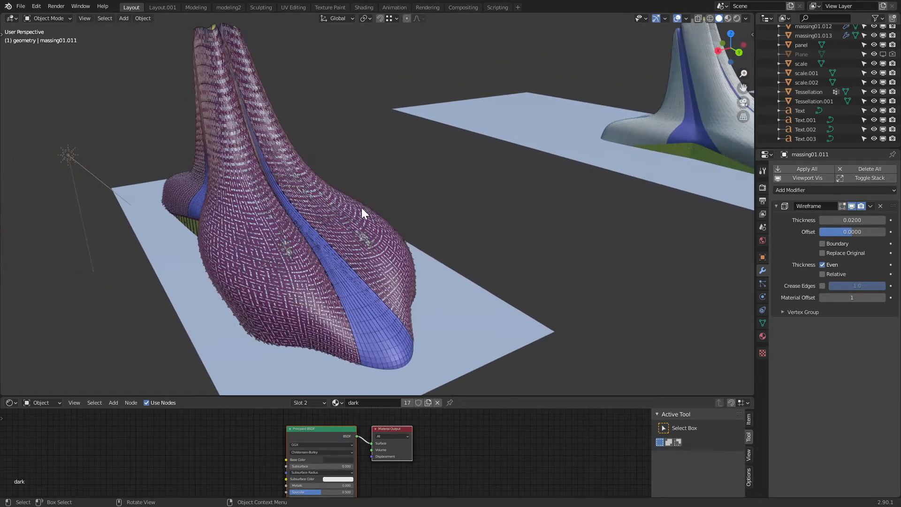
pyautogui.click(353, 311)
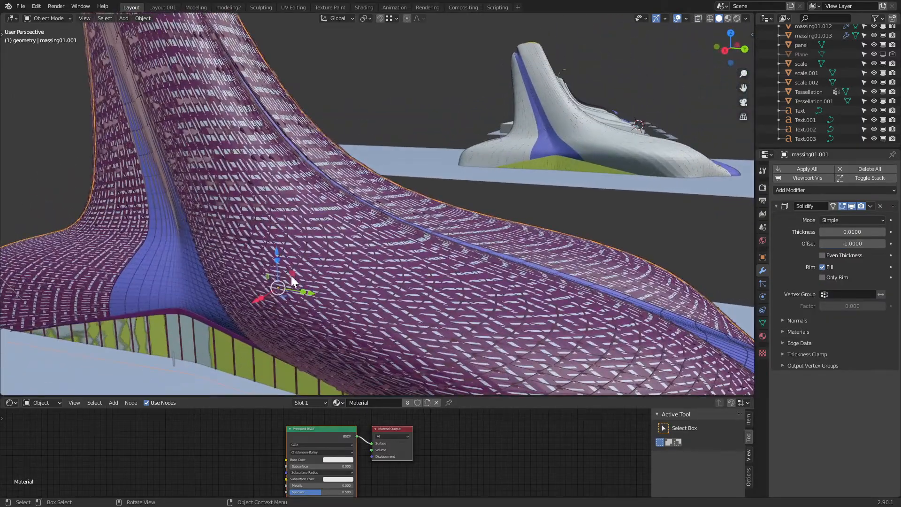
# Switch the viewport to Material Preview shading and view the glazed strip between the panelled facades up close
pyautogui.scroll(2, 289, 272)
pyautogui.scroll(-3, 287, 269)
pyautogui.keyDown('shift'); pyautogui.moveTo(292, 255); pyautogui.dragTo(389, 175, button='middle'); pyautogui.keyUp('shift')
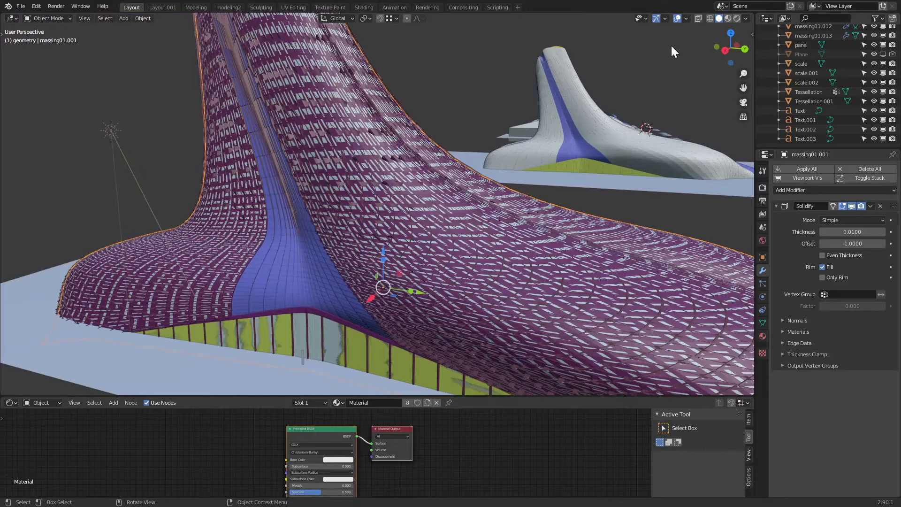
pyautogui.click(728, 18)
pyautogui.scroll(4, 373, 212)
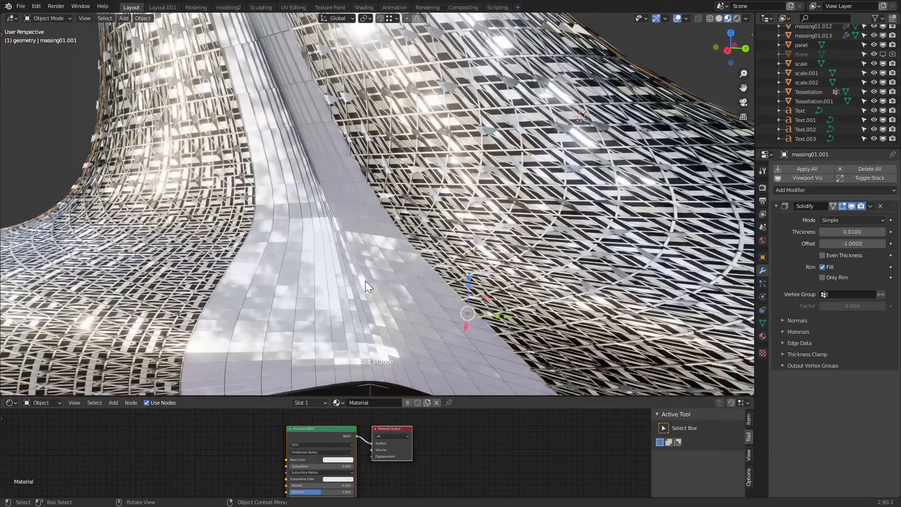
# Lower the Alpha of the glazed strip's panel glazing material to 0.273
pyautogui.click(388, 284)
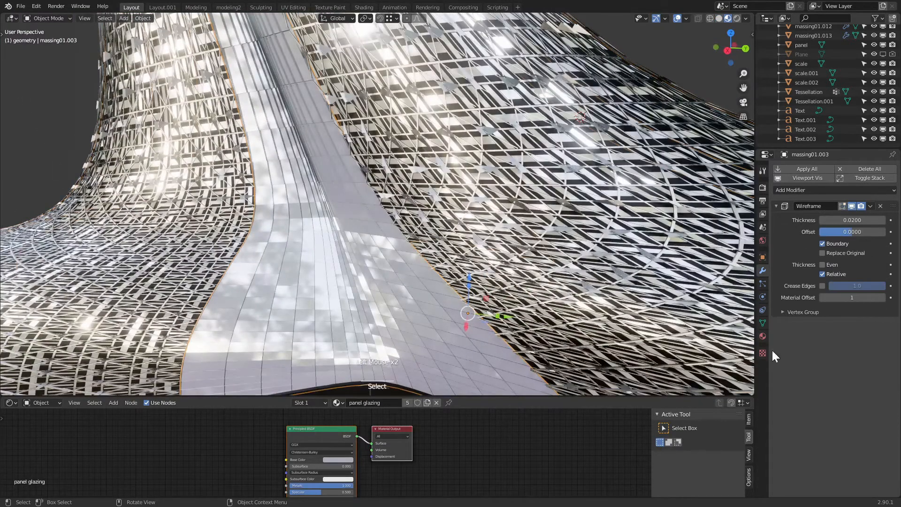
pyautogui.click(763, 337)
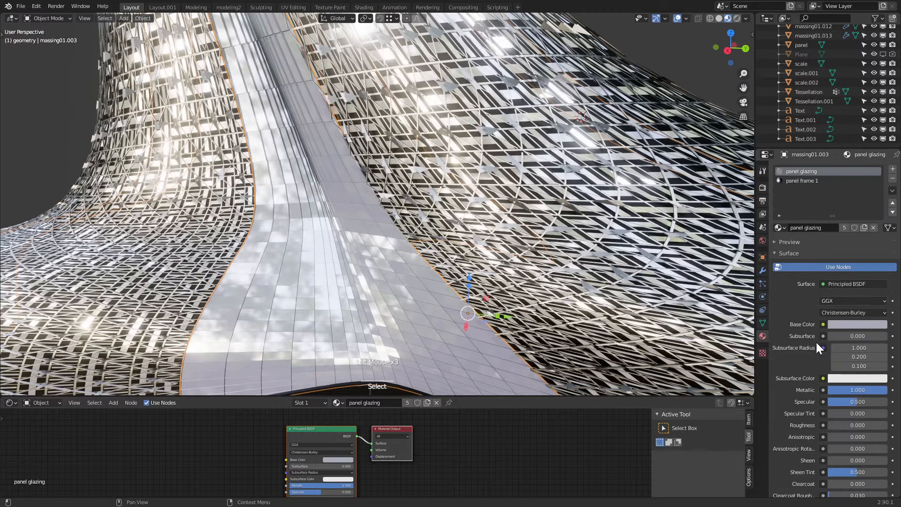
pyautogui.scroll(-7, 817, 343)
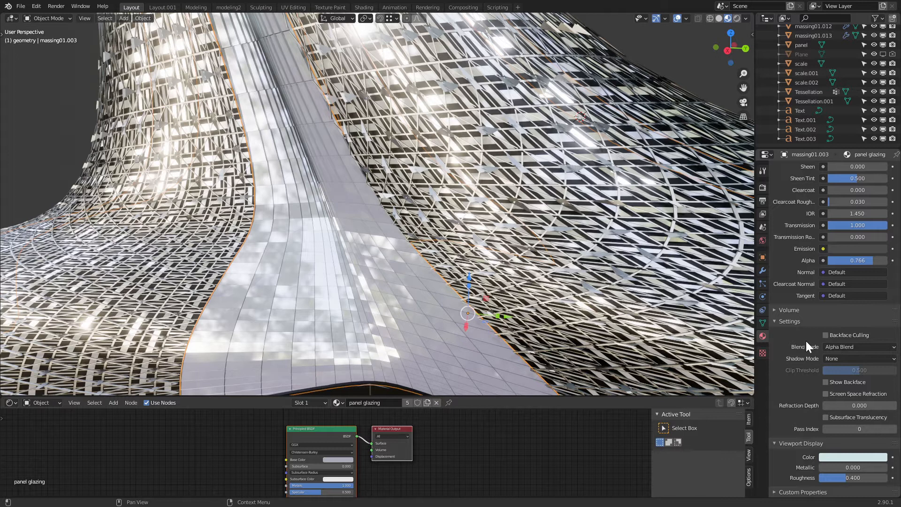
pyautogui.scroll(1, 832, 320)
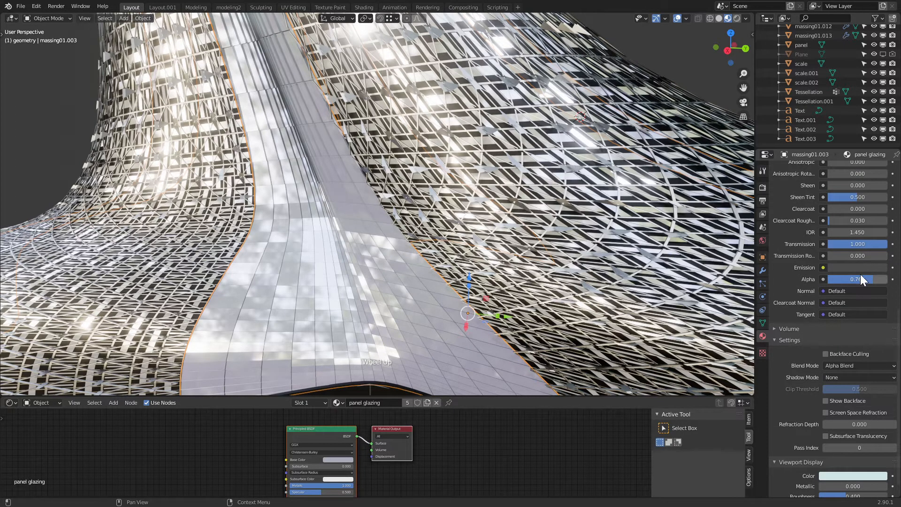
pyautogui.moveTo(869, 280); pyautogui.dragTo(841, 280)
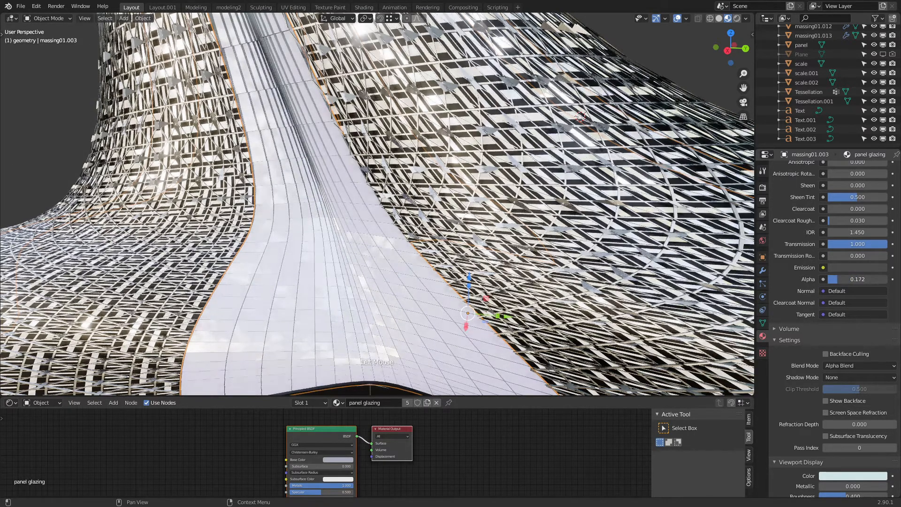
# Set the Metallic value of the panel glazing material to 0
pyautogui.scroll(4, 857, 282)
pyautogui.scroll(4, 857, 281)
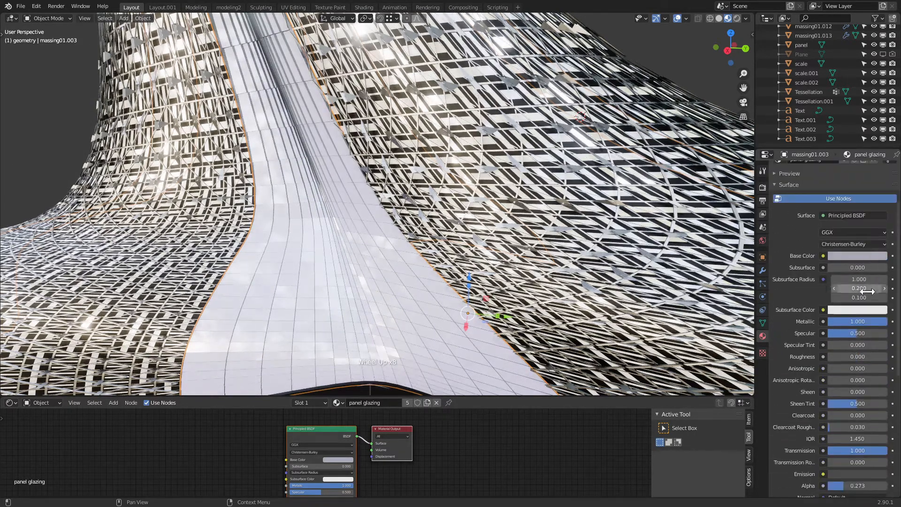
pyautogui.click(871, 324)
pyautogui.moveTo(871, 324); pyautogui.dragTo(829, 321)
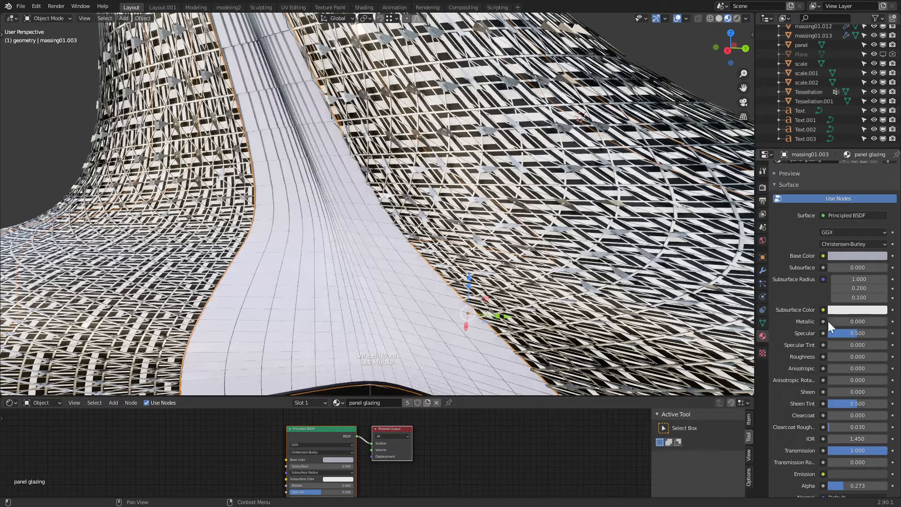
# Check the small facade panel's material slots, and open the Tissue Tessellate settings of the tower's Tessellation object
pyautogui.scroll(-4, 866, 364)
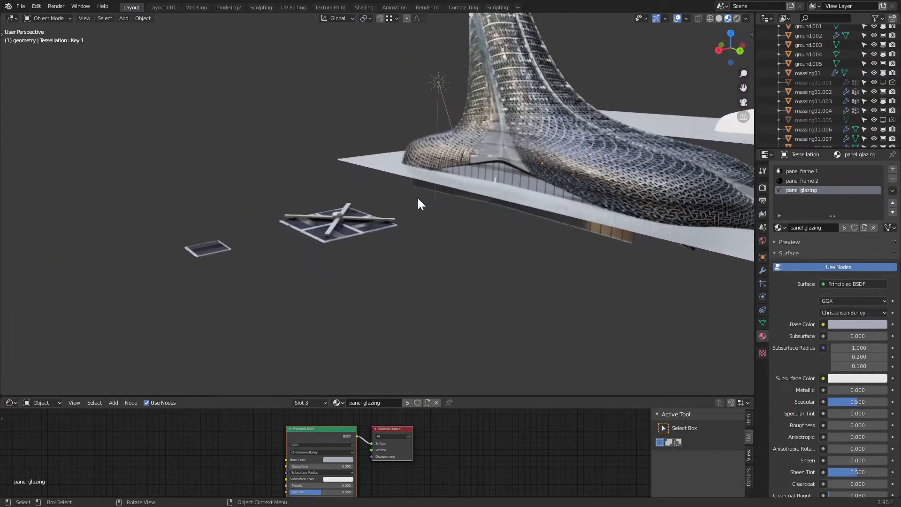
pyautogui.click(211, 247)
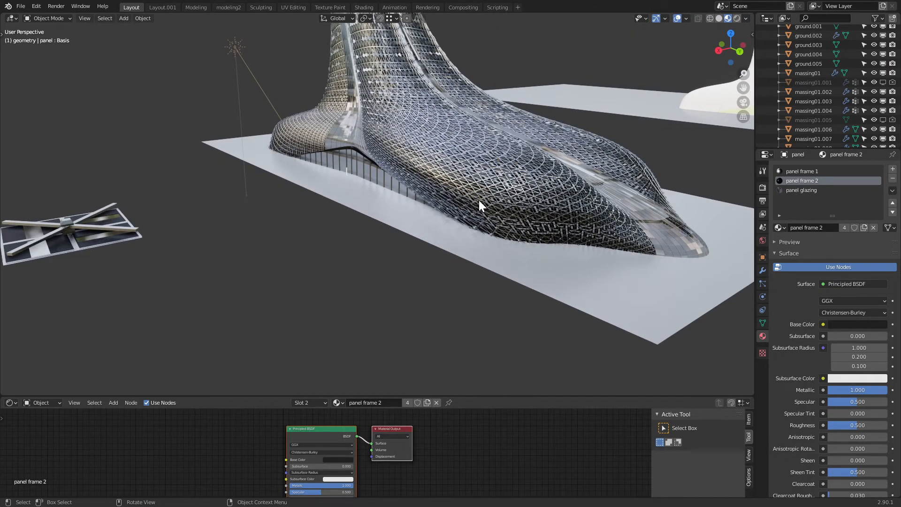
pyautogui.click(479, 200)
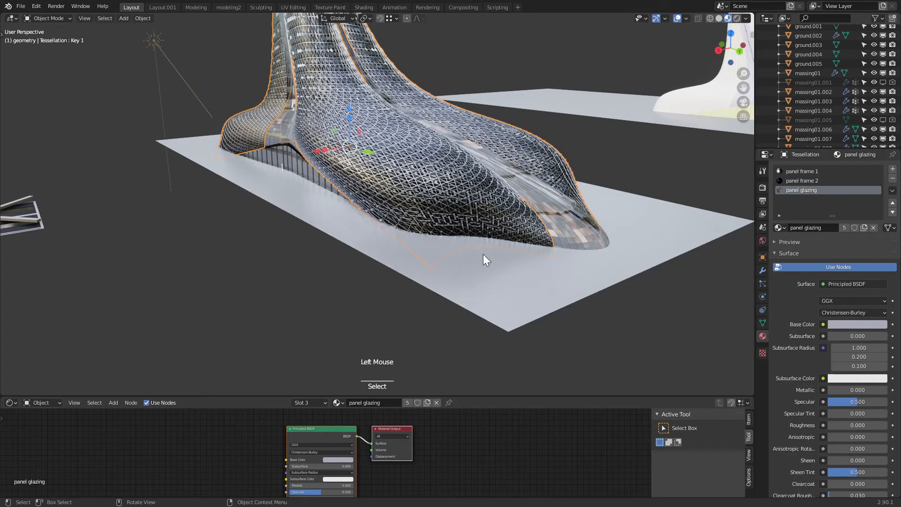
pyautogui.click(763, 323)
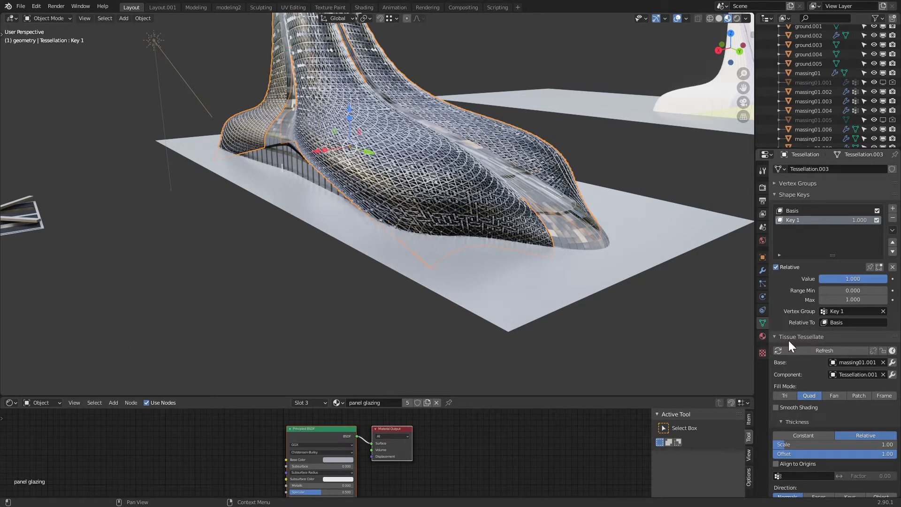
# Select the whole mesh of the Tessellation.001 facade panel component in Edit Mode and bring up its mesh operations
pyautogui.scroll(-1, 821, 358)
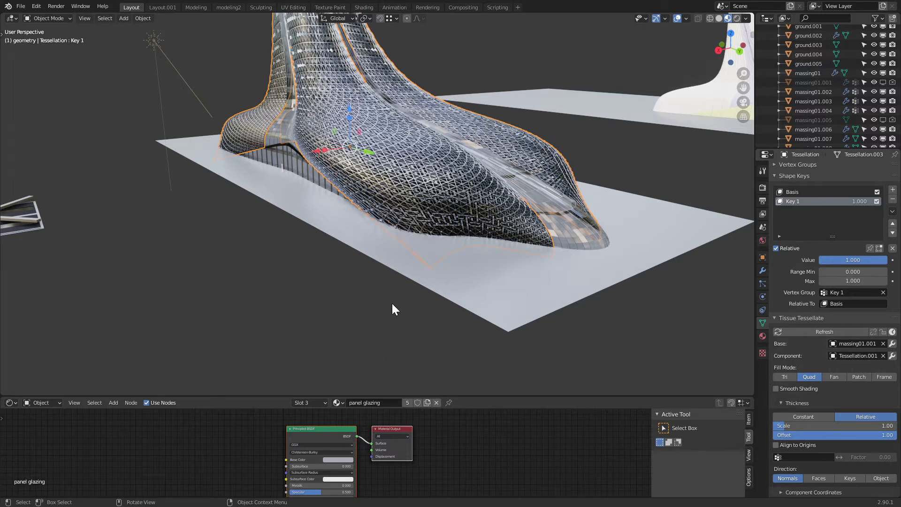
pyautogui.keyDown('shift'); pyautogui.moveTo(272, 256); pyautogui.dragTo(340, 244, button='middle'); pyautogui.keyUp('shift')
pyautogui.scroll(3, 370, 216)
pyautogui.click(340, 247)
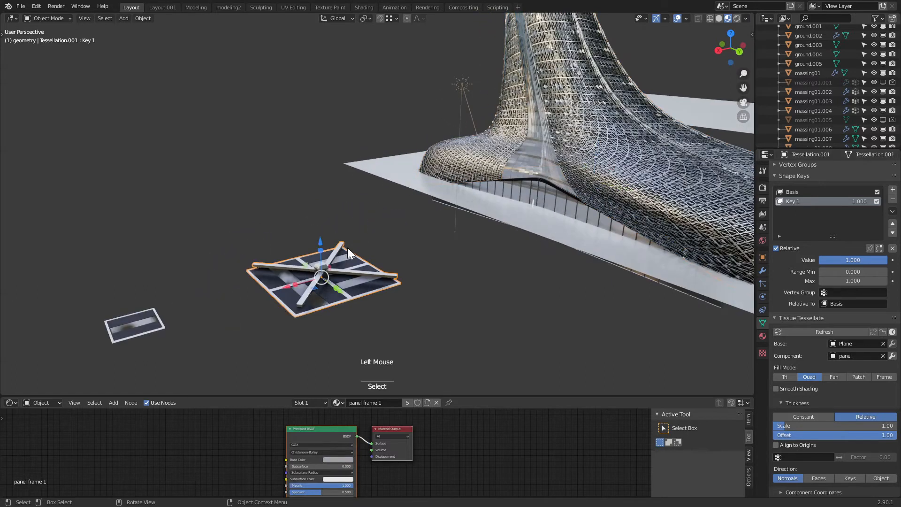
pyautogui.press('Tab')
pyautogui.hotkey('alt', 'a')
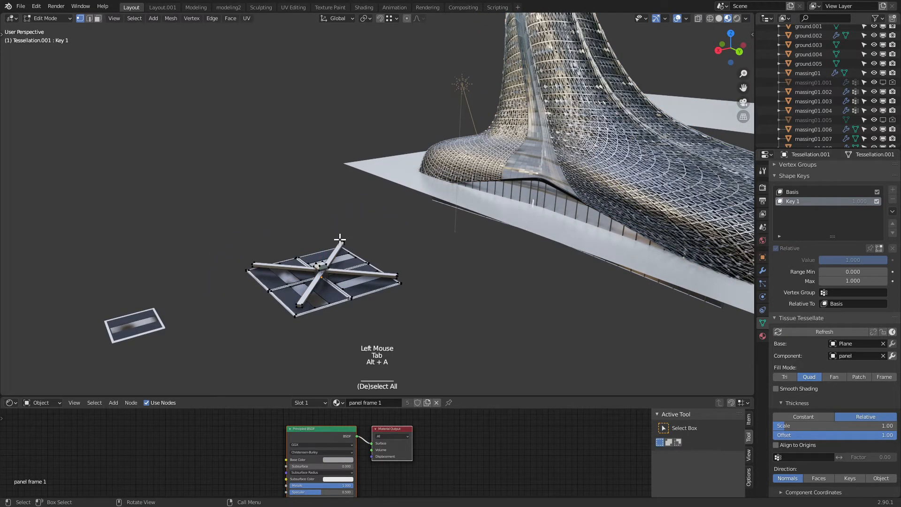
pyautogui.press('a')
pyautogui.rightClick(356, 238)
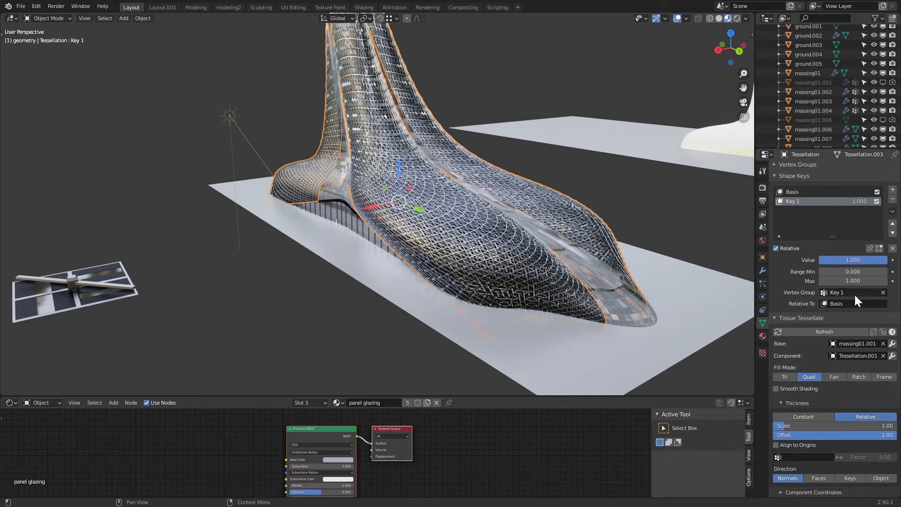
# Refresh the tower's Tissue tessellation and turn on Scene Statistics in the status bar
pyautogui.click(839, 332)
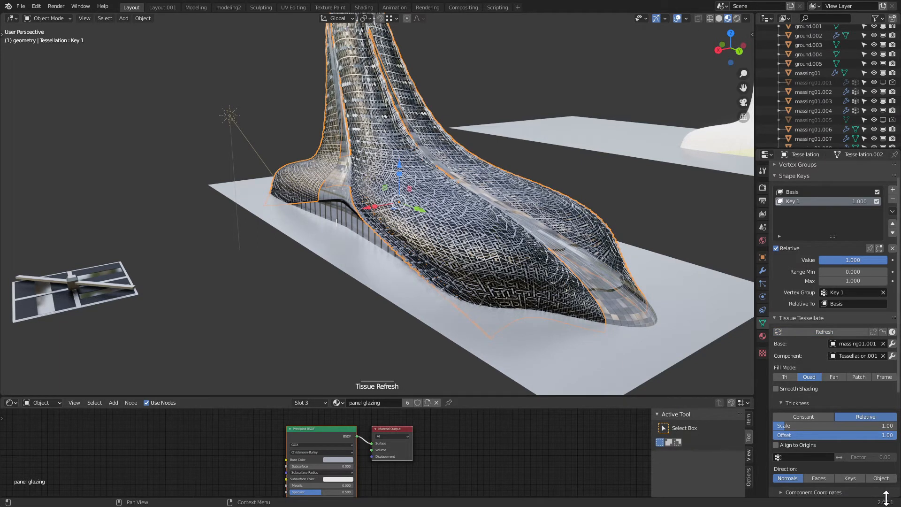
pyautogui.rightClick(807, 501)
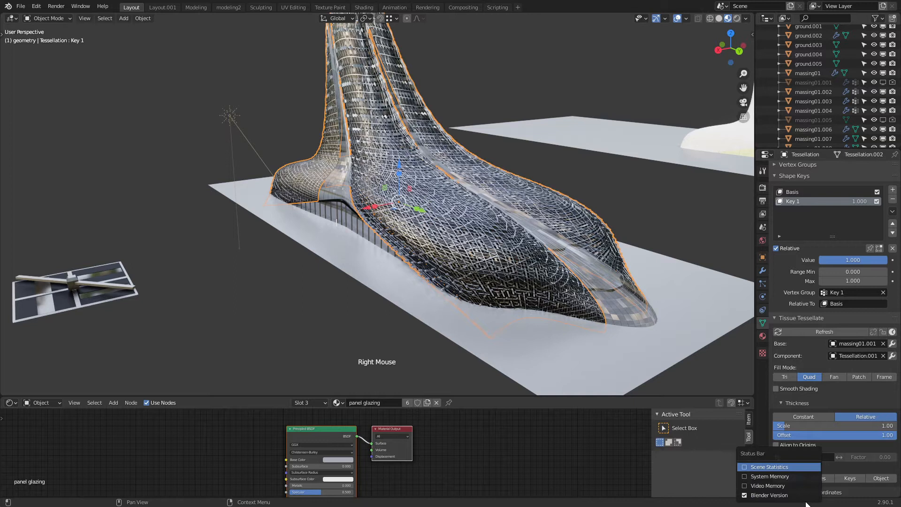
pyautogui.click(772, 467)
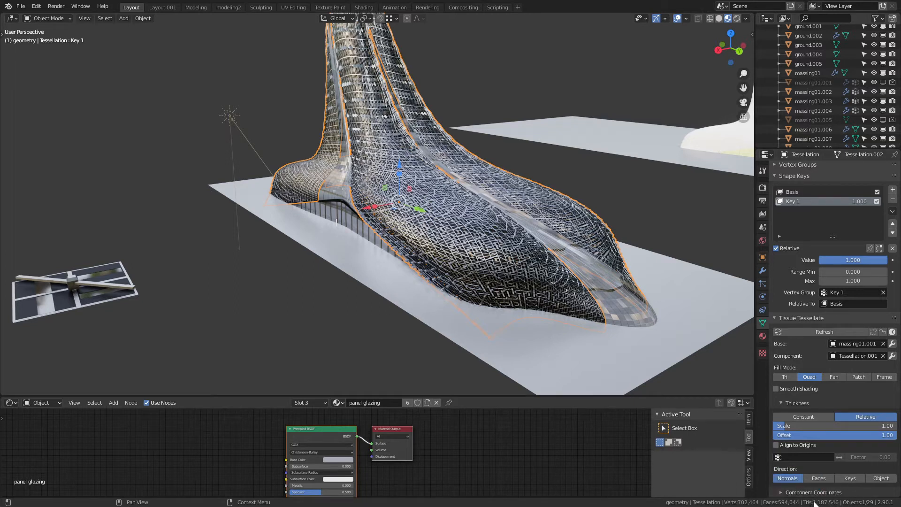
# Examine the refreshed facade panels and glazed strips of the tower up close and from several sides
pyautogui.scroll(4, 488, 261)
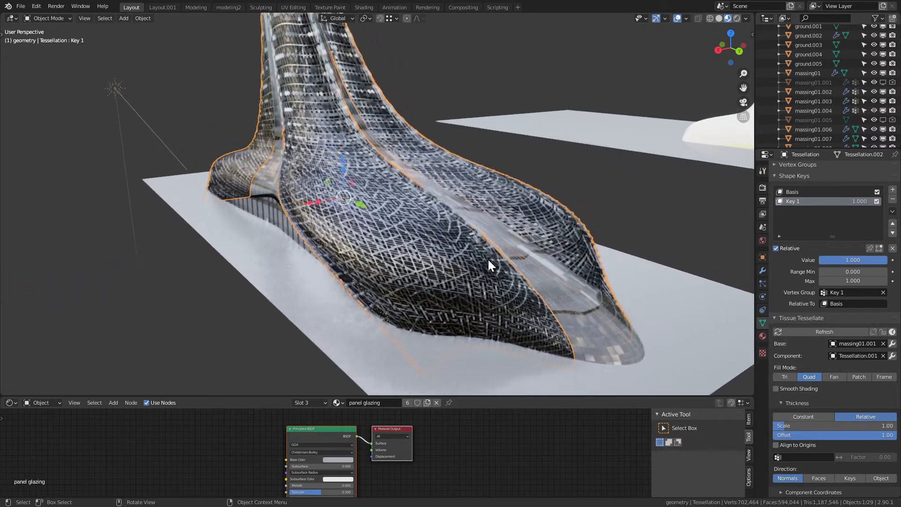
pyautogui.scroll(3, 404, 264)
pyautogui.scroll(2, 404, 265)
pyautogui.scroll(3, 446, 261)
pyautogui.scroll(3, 446, 260)
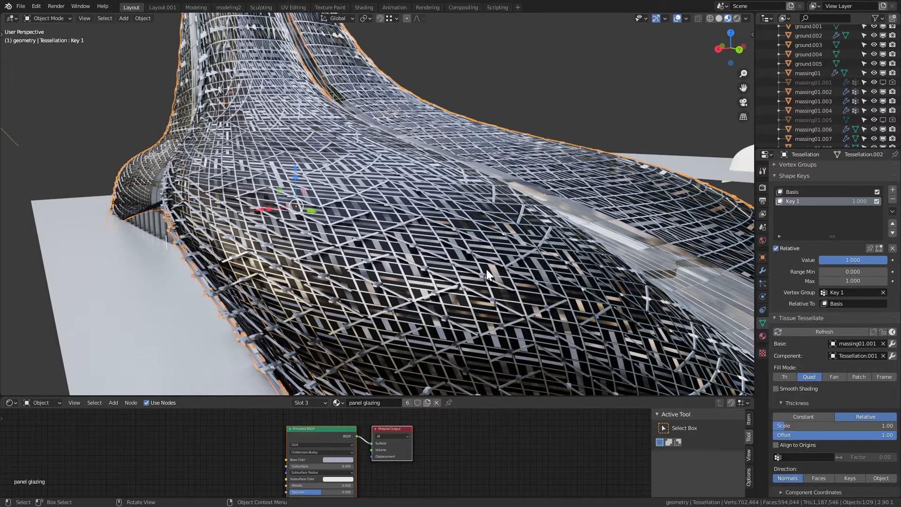
pyautogui.scroll(-3, 486, 269)
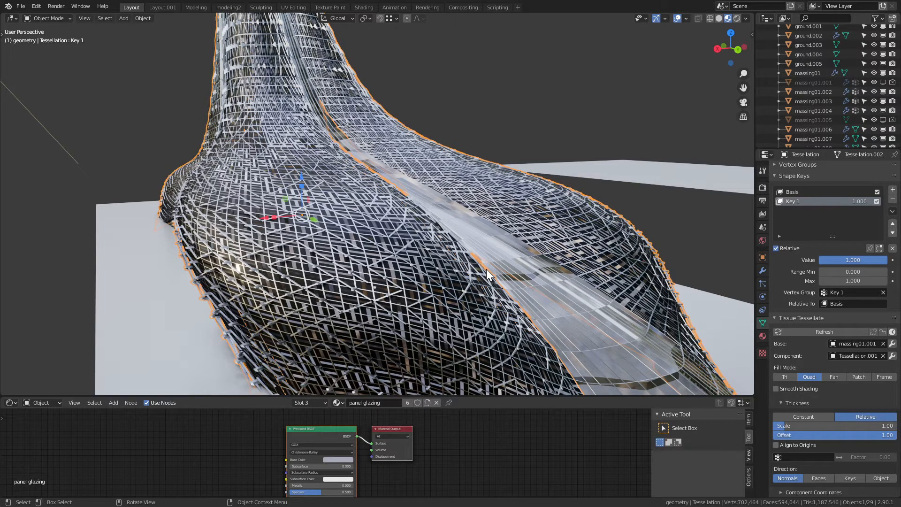
pyautogui.scroll(-2, 486, 269)
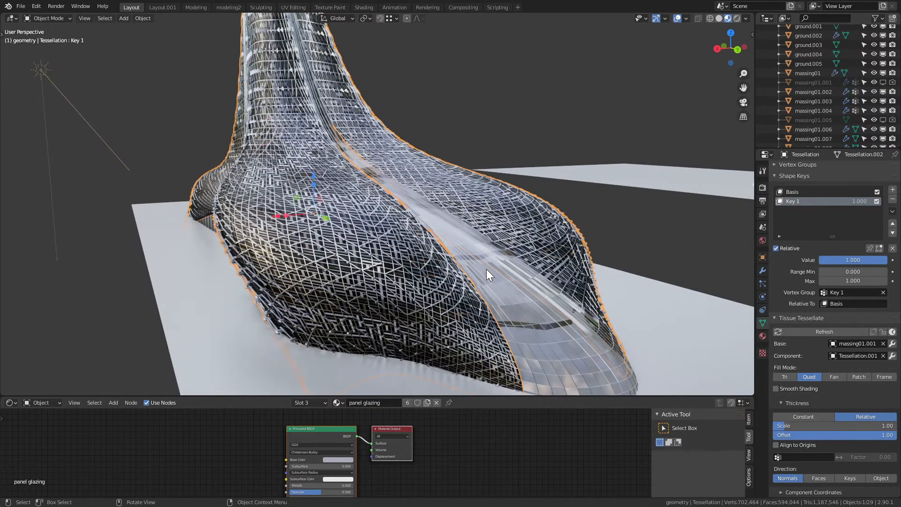
pyautogui.moveTo(487, 270); pyautogui.dragTo(519, 269, button='middle')
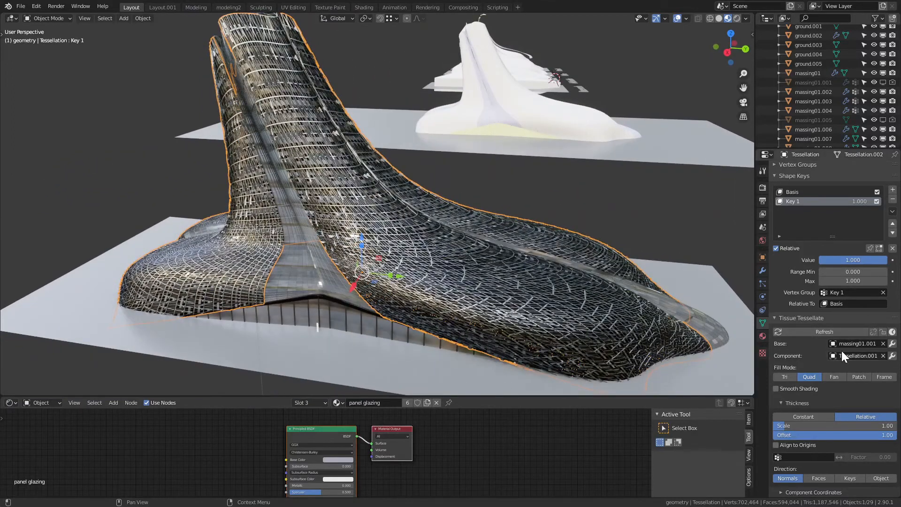
pyautogui.scroll(-2, 461, 294)
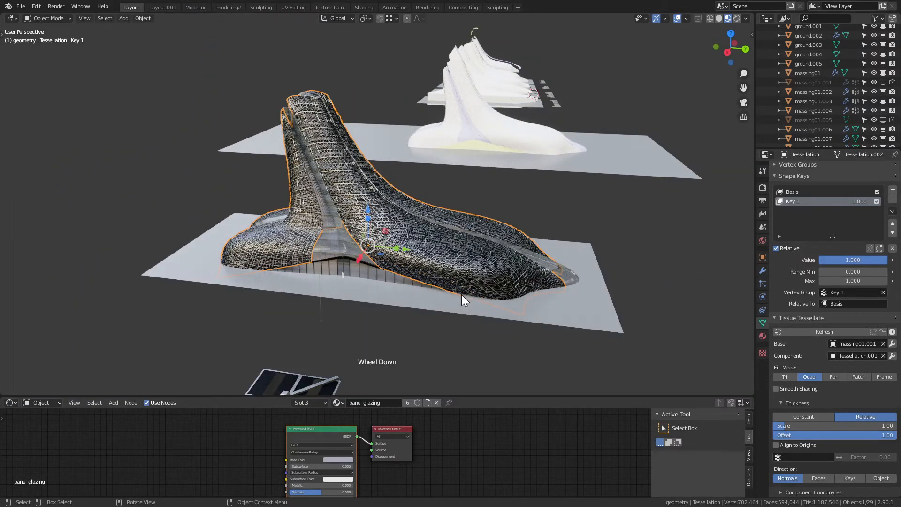
pyautogui.moveTo(480, 242); pyautogui.dragTo(446, 254, button='middle')
pyautogui.scroll(-1, 452, 259)
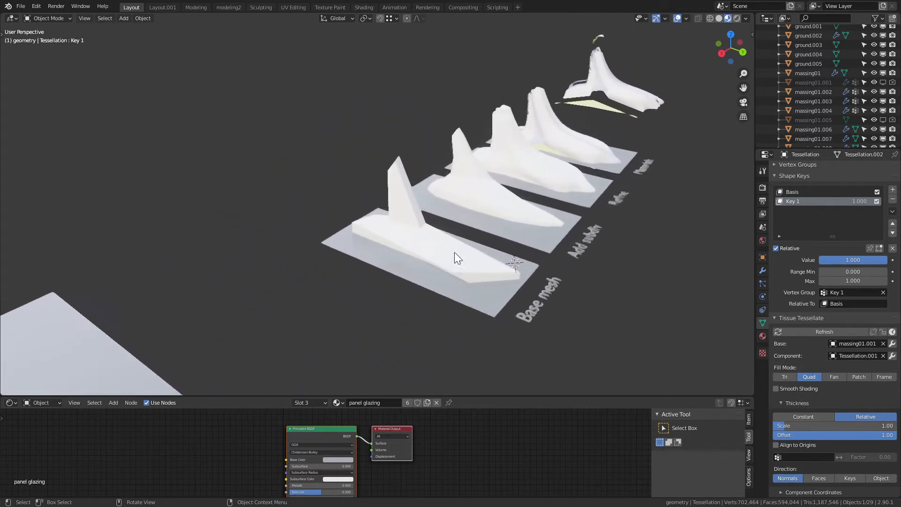
# Duplicate the ground plane under the base mesh stage and move the copy about 260 along the Y axis
pyautogui.click(456, 273)
pyautogui.click(443, 284)
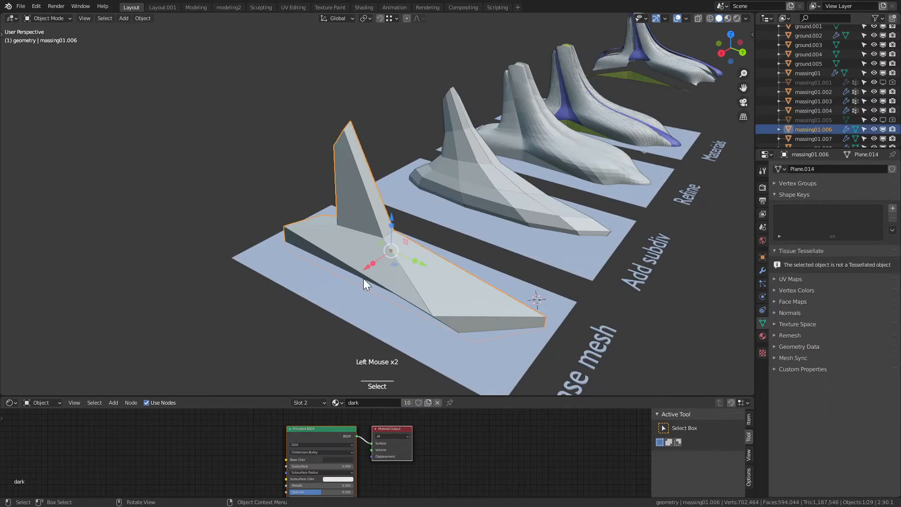
pyautogui.scroll(-2, 368, 274)
pyautogui.keyDown('shift'); pyautogui.moveTo(515, 327); pyautogui.dragTo(310, 292, button='middle'); pyautogui.keyUp('shift')
pyautogui.scroll(-4, 374, 236)
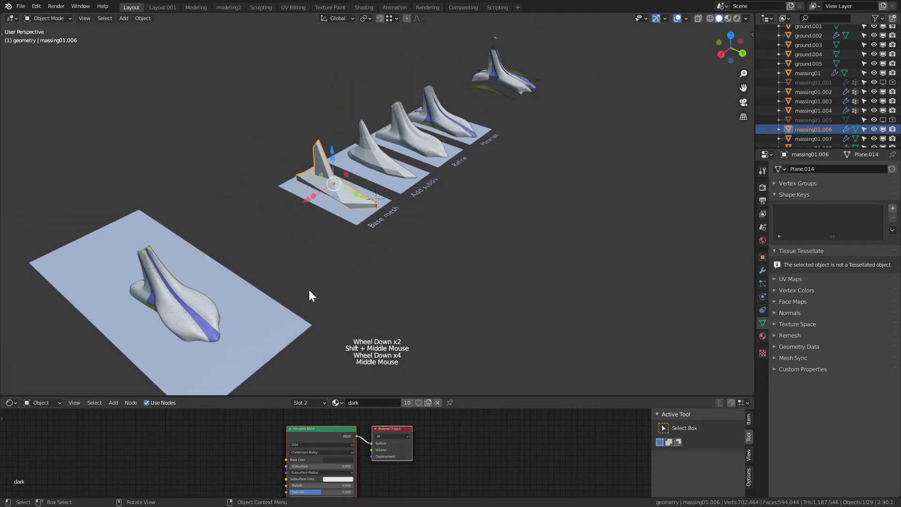
pyautogui.click(348, 218)
pyautogui.hotkey('shift', 'd')
pyautogui.press('y')
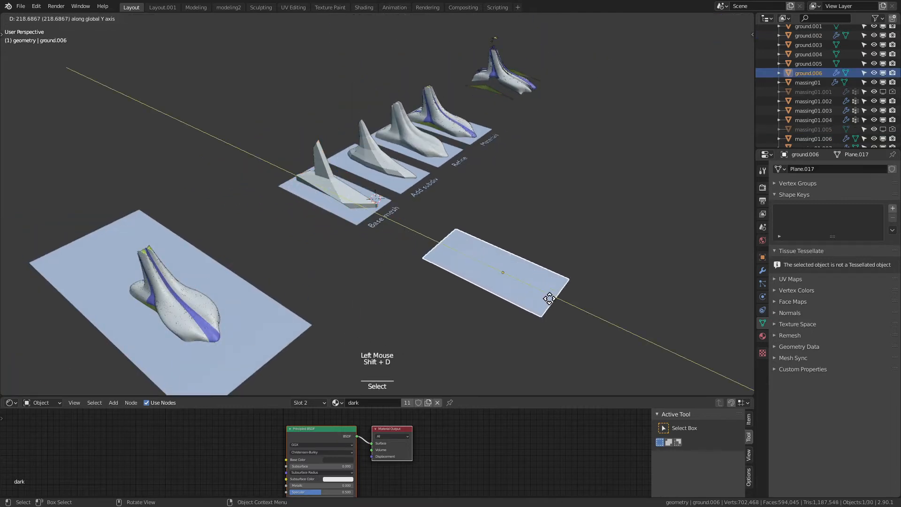
pyautogui.click(565, 296)
# Add a plane at the 3D cursor placed on the duplicated ground and scale its mesh by about 11 in Edit Mode
pyautogui.keyDown('shift'); pyautogui.rightClick(570, 294); pyautogui.keyUp('shift')
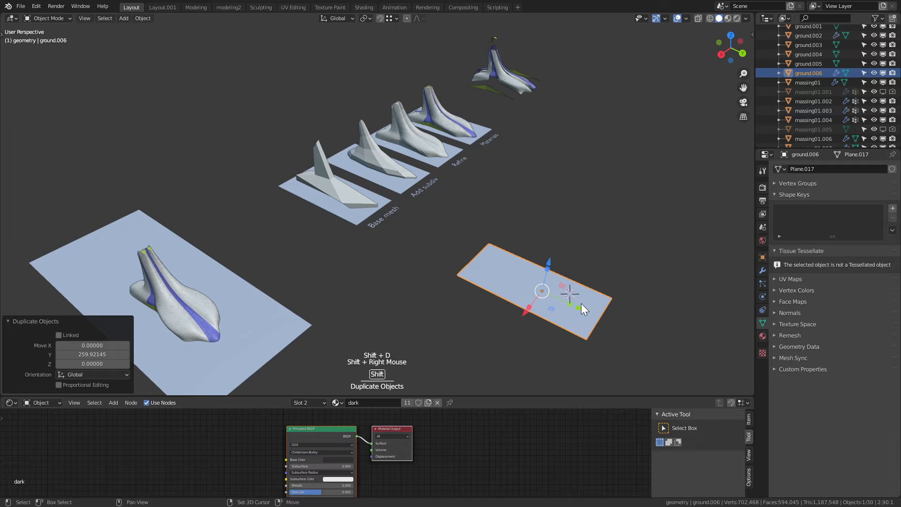
pyautogui.hotkey('shift', 'a')
pyautogui.moveTo(556, 270)
pyautogui.click(611, 265)
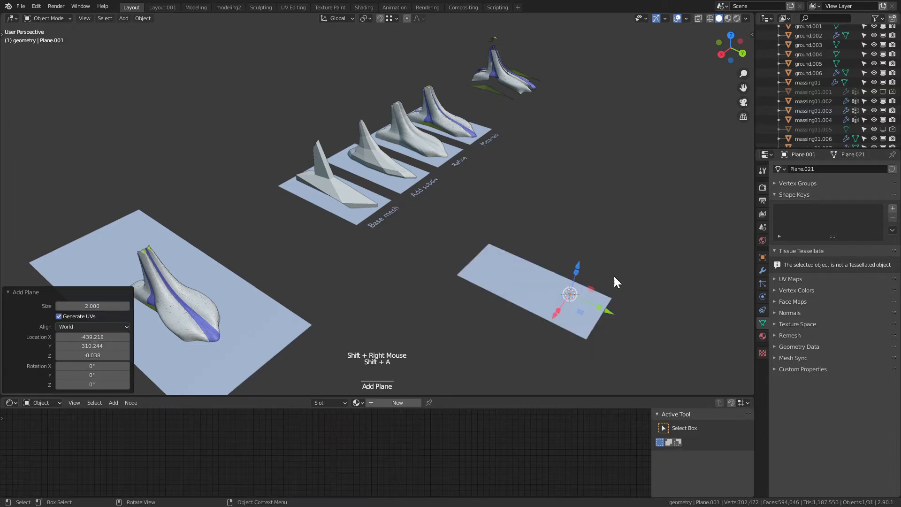
pyautogui.scroll(3, 568, 300)
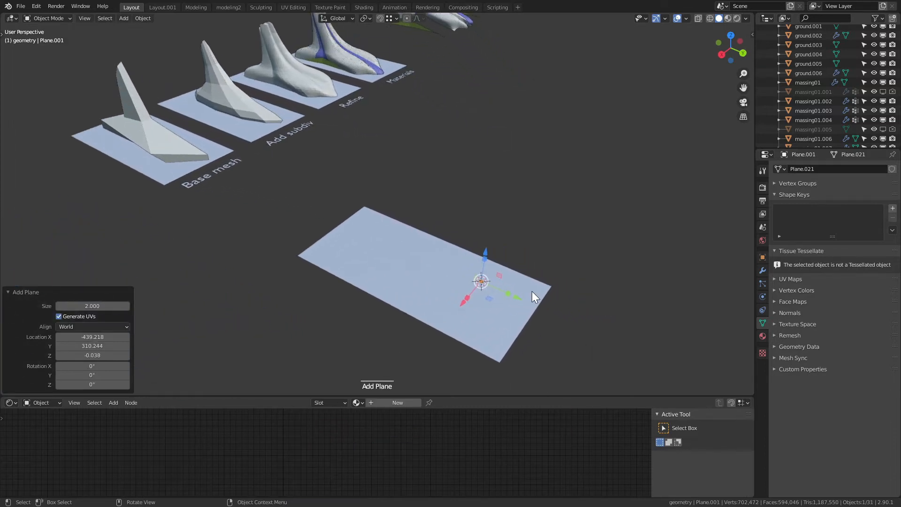
pyautogui.press('Tab')
pyautogui.press('s')
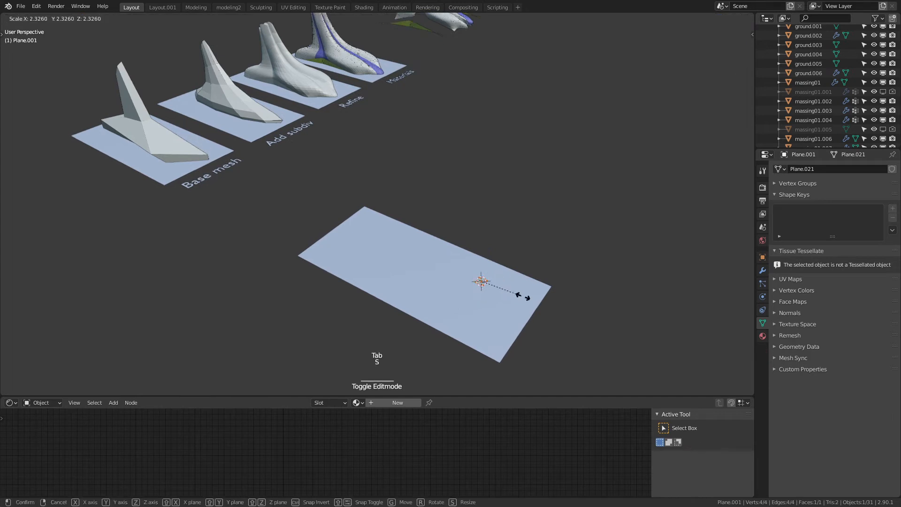
pyautogui.click(683, 312)
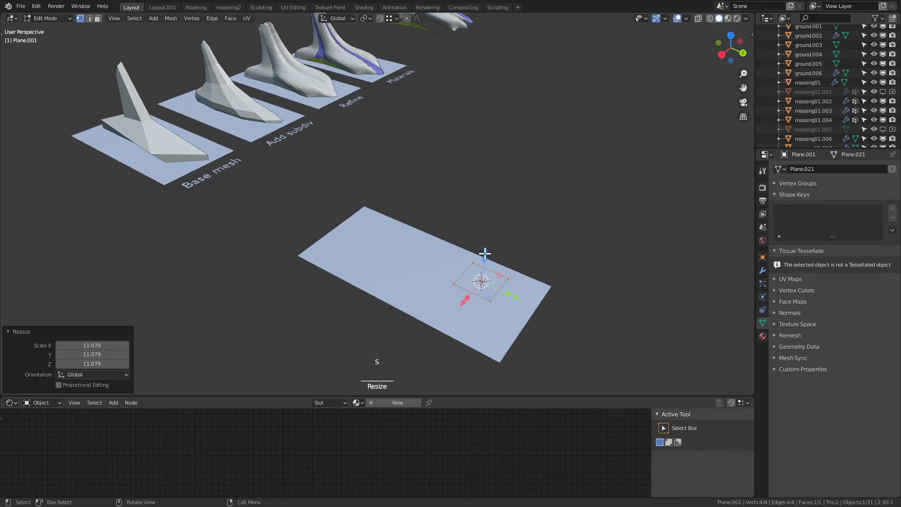
# Stretch the plane along Y into a long strip and position it over the middle of the ground, raised about 6.2
pyautogui.moveTo(485, 255); pyautogui.dragTo(487, 249)
pyautogui.press('s')
pyautogui.press('y')
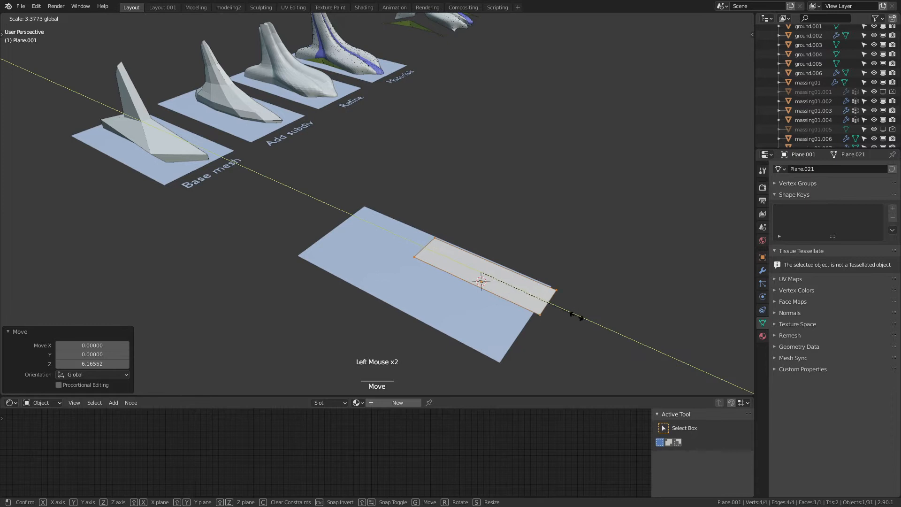
pyautogui.click(487, 308)
pyautogui.moveTo(460, 291); pyautogui.dragTo(433, 281)
pyautogui.moveTo(507, 297); pyautogui.dragTo(480, 290)
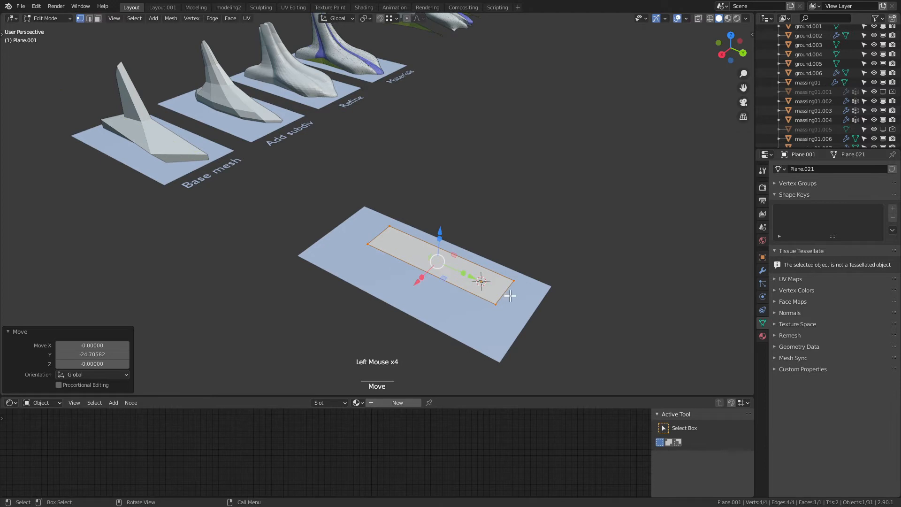
# Extrude the strip's face about 28 upward into a block in face select mode
pyautogui.press('3')
pyautogui.press('e')
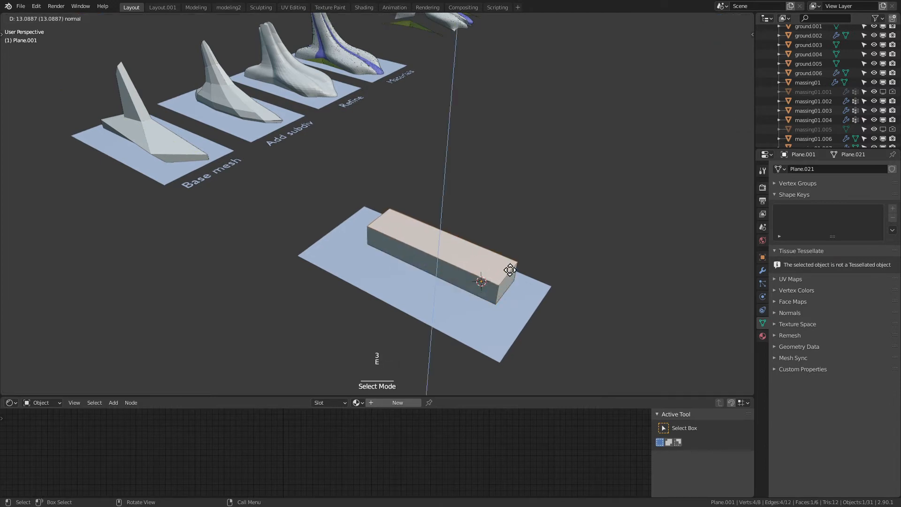
pyautogui.click(471, 250)
# Scale the block's top face to about 0.45 along Y and raise it about 33.3 along Z
pyautogui.press('s')
pyautogui.press('y')
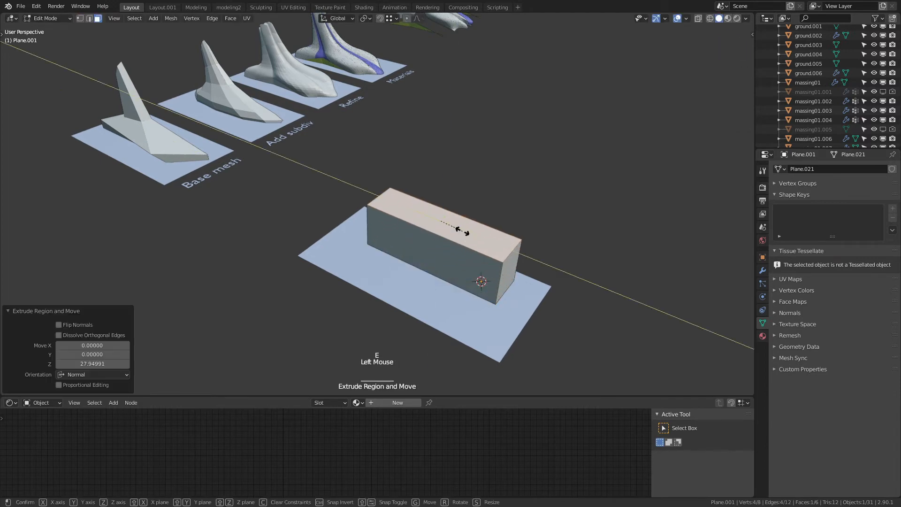
pyautogui.click(445, 223)
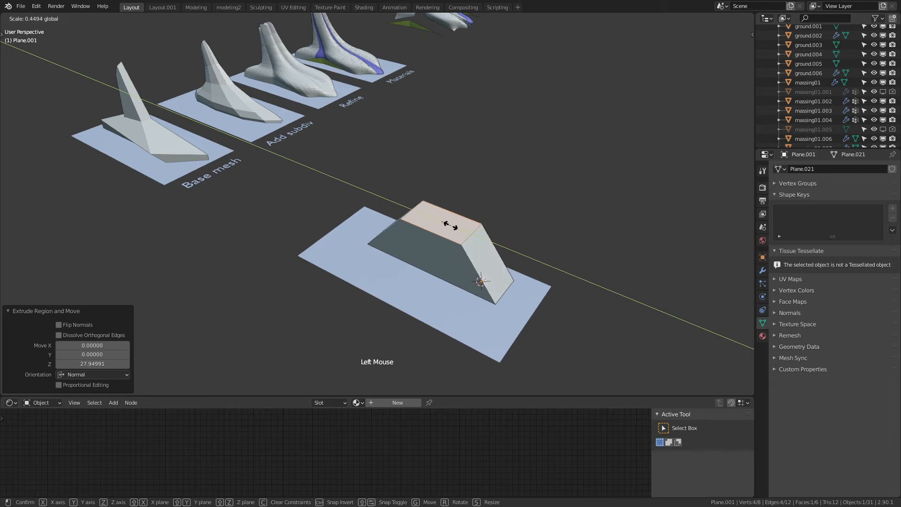
pyautogui.press('g')
pyautogui.press('z')
pyautogui.click(438, 137)
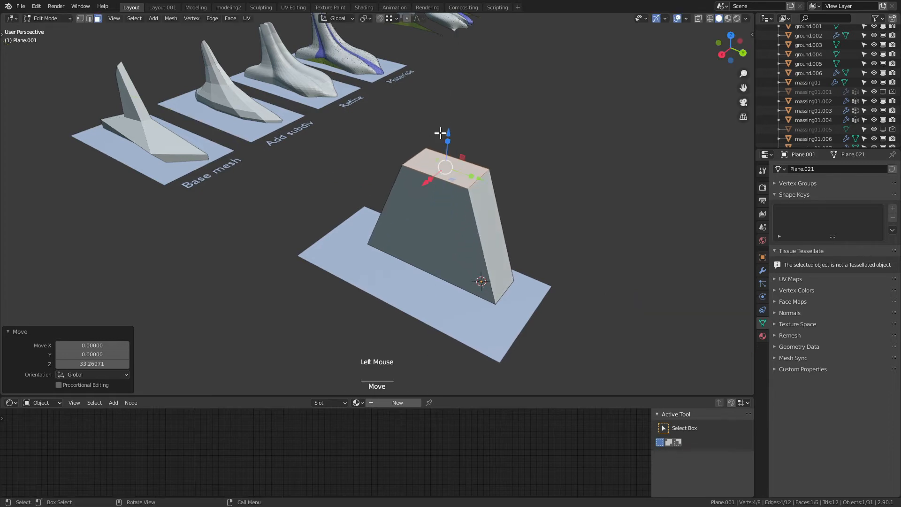
# Delete the tapered block's long side face on the negative X side and its bottom face
pyautogui.moveTo(438, 137); pyautogui.dragTo(408, 179, button='middle')
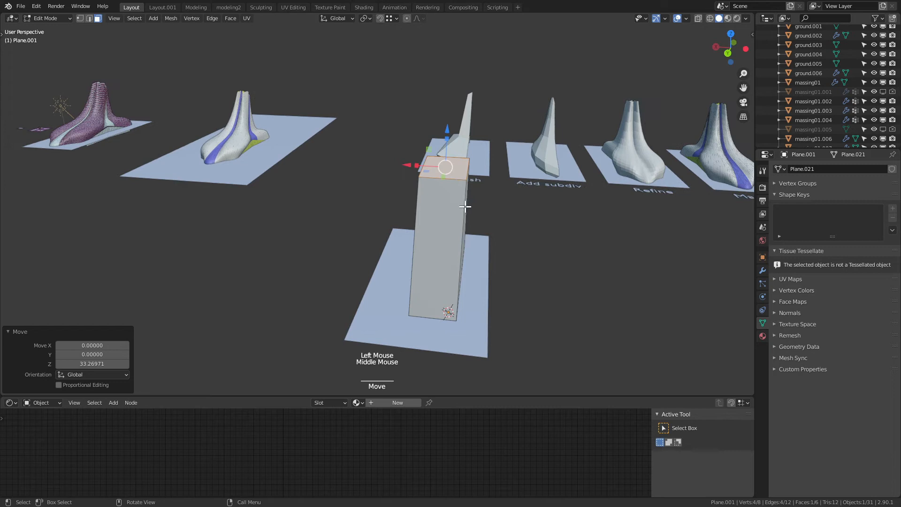
pyautogui.moveTo(462, 202); pyautogui.dragTo(462, 231, button='middle')
pyautogui.click(463, 232)
pyautogui.press('x')
pyautogui.click(465, 237)
pyautogui.moveTo(388, 249); pyautogui.dragTo(392, 249, button='middle')
pyautogui.click(452, 275)
pyautogui.press('x')
pyautogui.click(457, 281)
# Add a horizontal loop cut around the block's remaining sides and slide it down towards the base
pyautogui.moveTo(444, 275); pyautogui.dragTo(435, 181, button='middle')
pyautogui.scroll(-1, 427, 202)
pyautogui.moveTo(421, 217); pyautogui.dragTo(461, 223, button='middle')
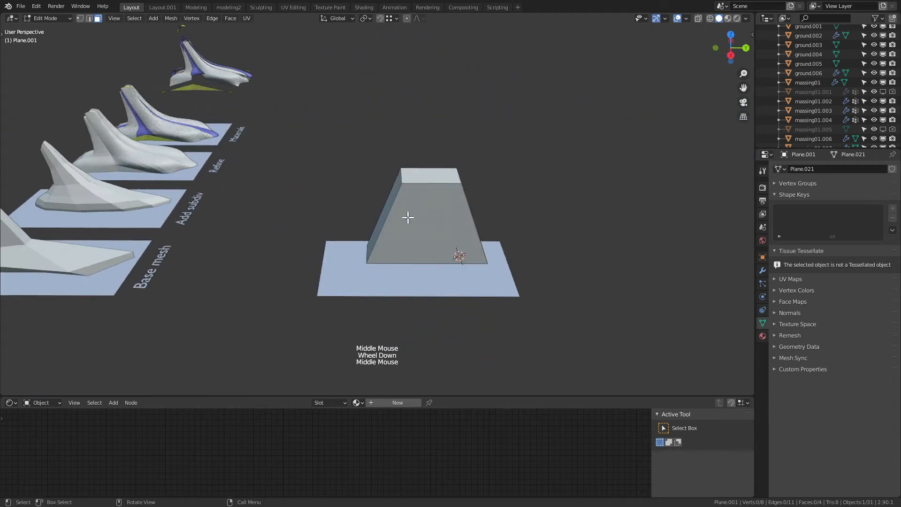
pyautogui.scroll(2, 415, 246)
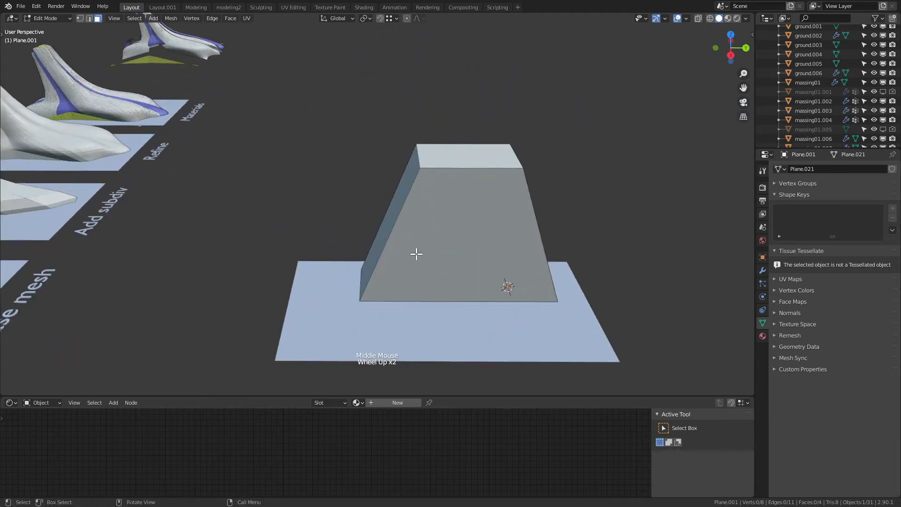
pyautogui.hotkey('ctrl', 'r')
pyautogui.click(404, 231)
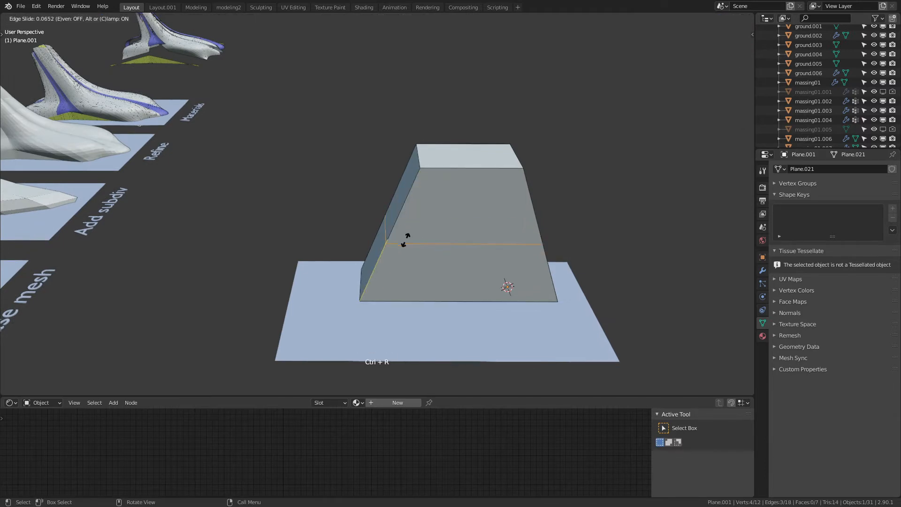
pyautogui.click(395, 248)
# Scale the new horizontal edge loop to about 0.32 along Y to form a narrow neck, and lower it slightly along Z
pyautogui.click(394, 212)
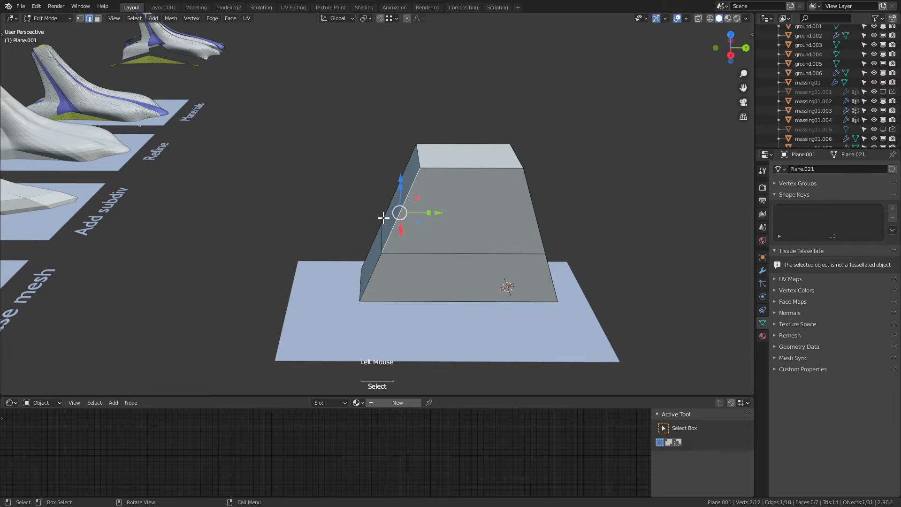
pyautogui.press('3')
pyautogui.click(391, 212)
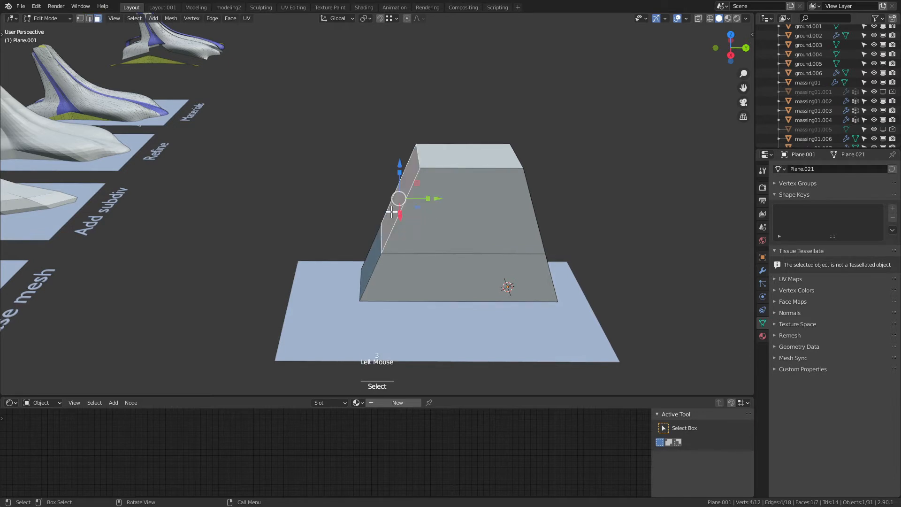
pyautogui.press('2')
pyautogui.click(380, 237)
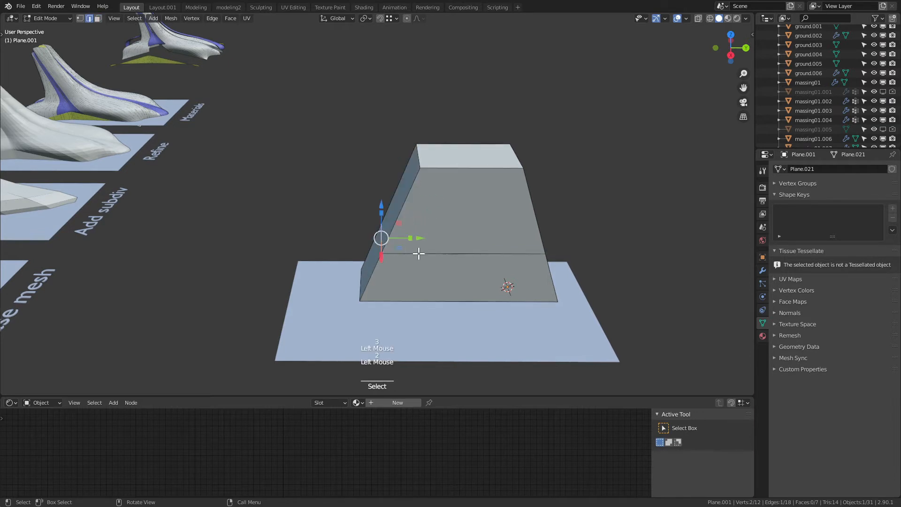
pyautogui.keyDown('alt'); pyautogui.click(430, 254); pyautogui.keyUp('alt')
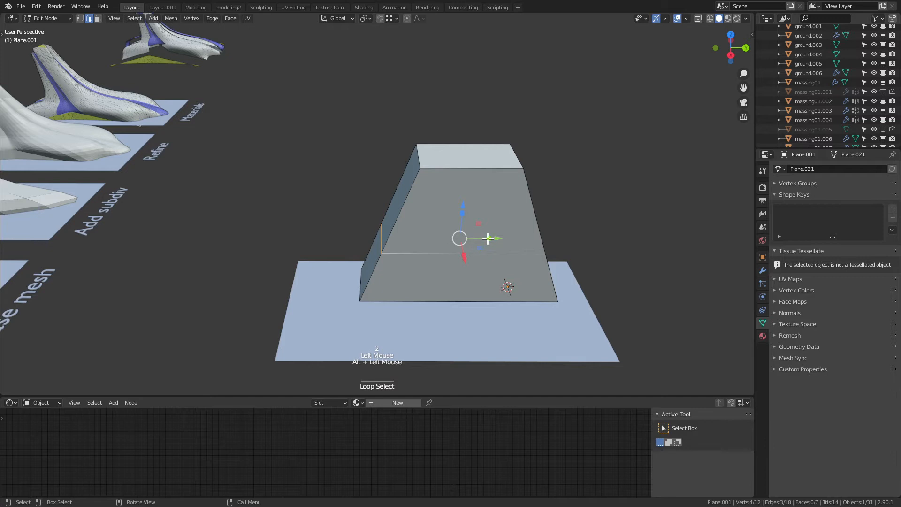
pyautogui.press('s')
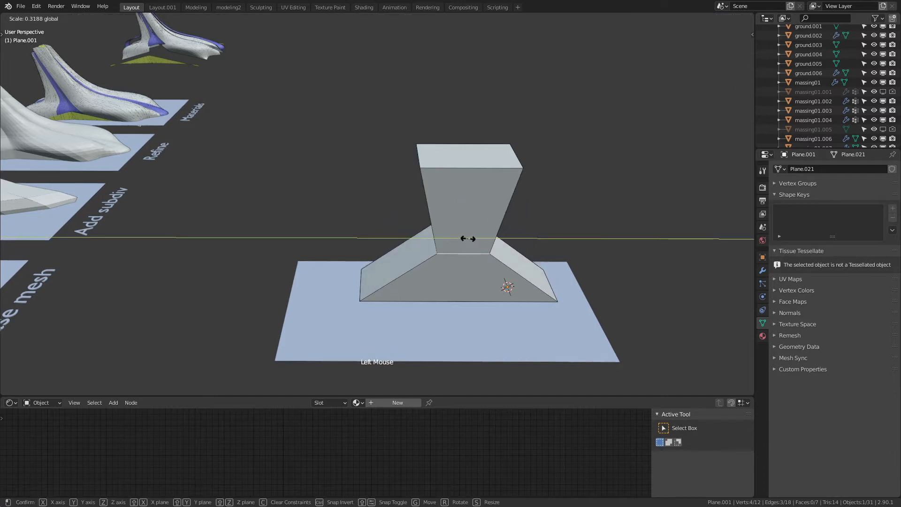
pyautogui.moveTo(468, 239); pyautogui.dragTo(469, 239)
pyautogui.moveTo(477, 241); pyautogui.dragTo(424, 233, button='middle')
pyautogui.moveTo(463, 202); pyautogui.dragTo(462, 214)
# Move the long side edge of the tower's top face about 6.17 along negative X
pyautogui.click(512, 166)
pyautogui.moveTo(519, 155); pyautogui.dragTo(415, 163)
pyautogui.moveTo(493, 286); pyautogui.dragTo(490, 297, button='middle')
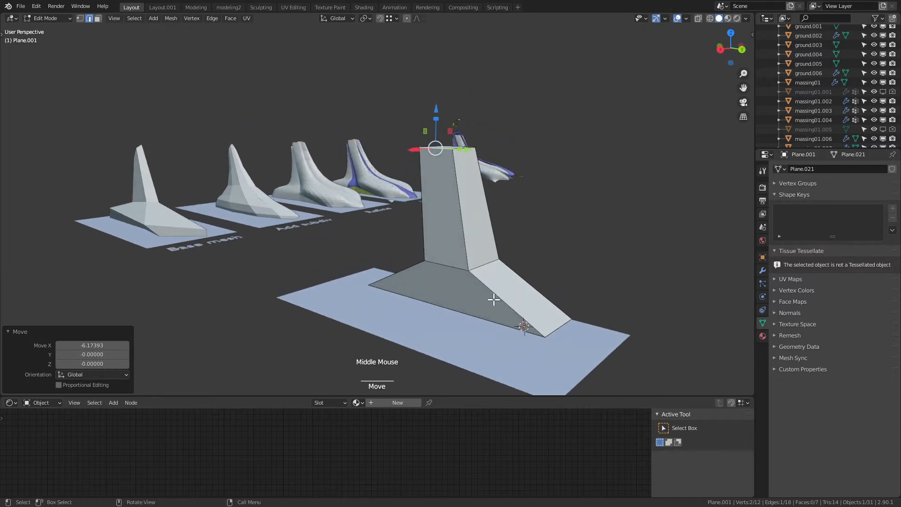
# Add a horizontal loop cut around the flared base and widen it along Y to bulge both ends outward
pyautogui.hotkey('ctrl', 'r')
pyautogui.click(494, 300)
pyautogui.click(499, 299)
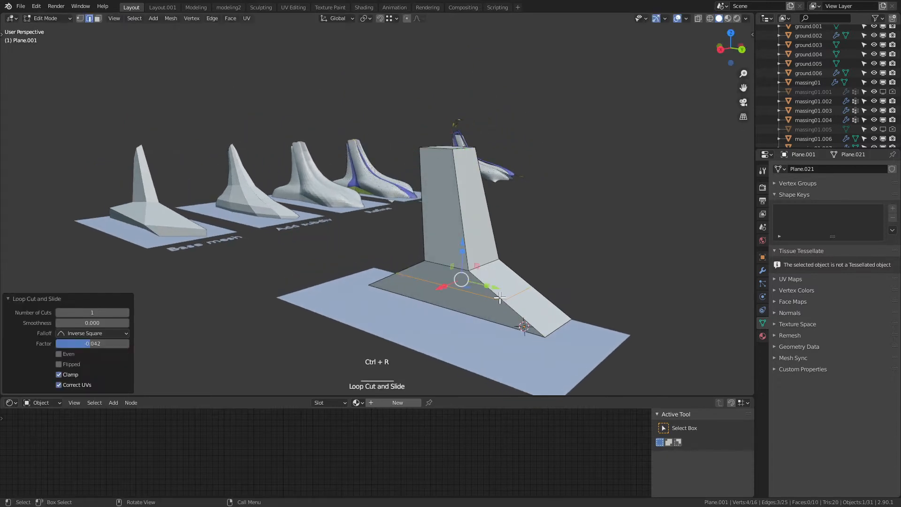
pyautogui.moveTo(487, 286); pyautogui.dragTo(489, 282)
# Select the long side edges at the tower's neck and top and move both about 6.82 along negative X
pyautogui.click(432, 259)
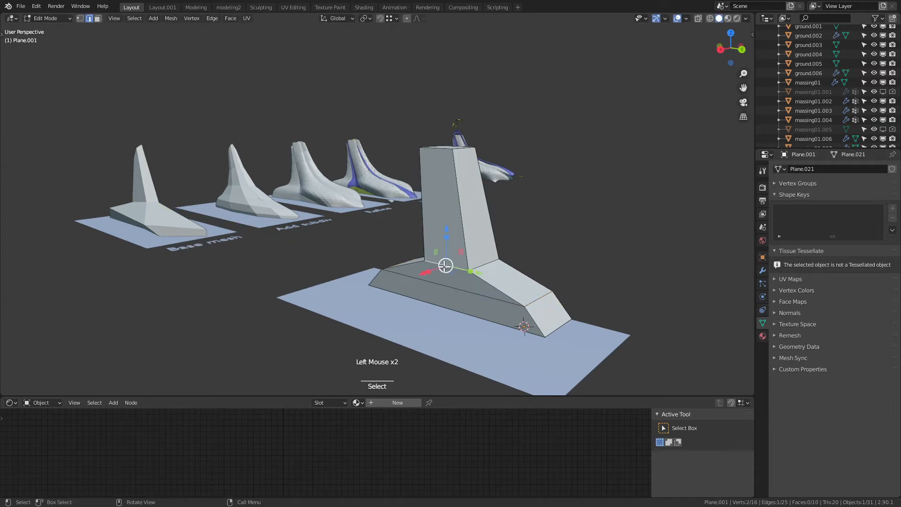
pyautogui.moveTo(432, 260); pyautogui.dragTo(436, 258, button='middle')
pyautogui.keyDown('shift'); pyautogui.click(433, 214); pyautogui.keyUp('shift')
pyautogui.moveTo(419, 211); pyautogui.dragTo(433, 209)
# Add a Mirror modifier on the X axis to the half tower mesh
pyautogui.moveTo(468, 246); pyautogui.dragTo(303, 292, button='middle')
pyautogui.scroll(2, 397, 239)
pyautogui.scroll(-2, 404, 244)
pyautogui.moveTo(402, 246)
pyautogui.mouseDown(button='middle')
pyautogui.moveTo(390, 238)
pyautogui.moveTo(385, 253)
pyautogui.mouseUp(button='middle')
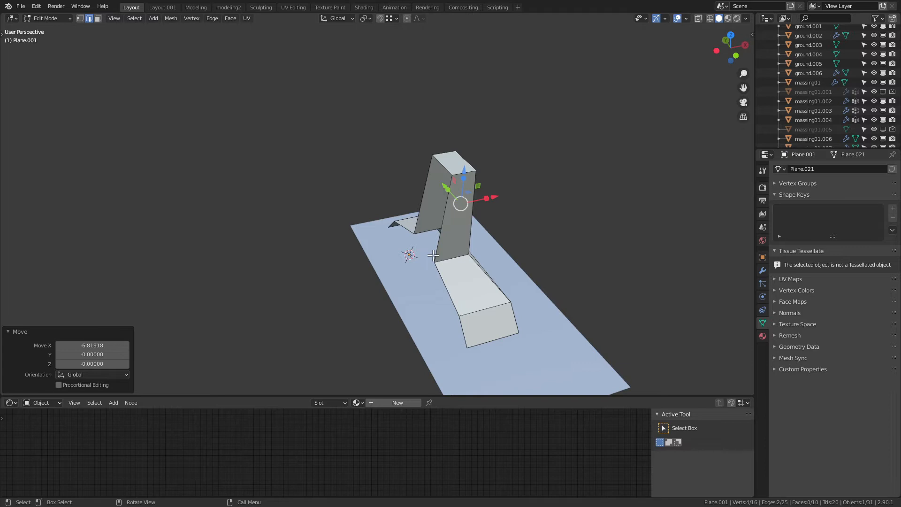
pyautogui.moveTo(434, 255); pyautogui.dragTo(395, 277, button='middle')
pyautogui.scroll(-1, 395, 277)
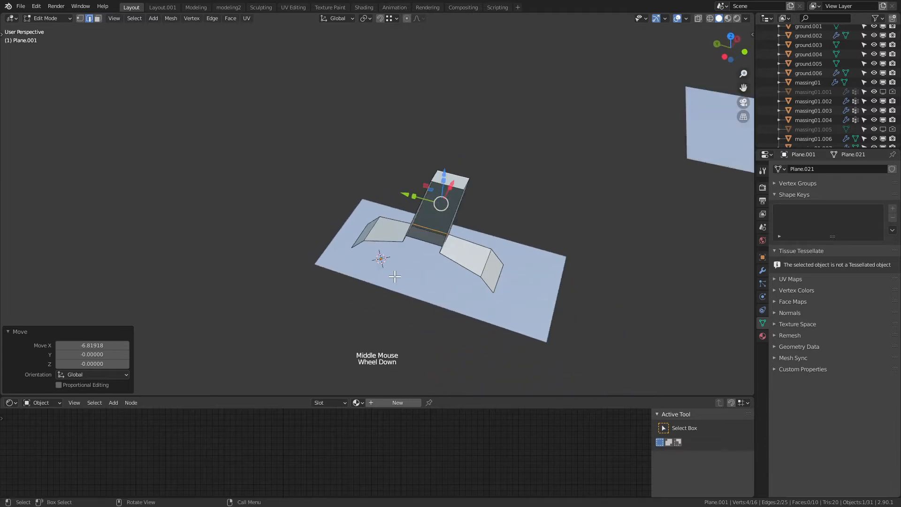
pyautogui.press('KP_7')
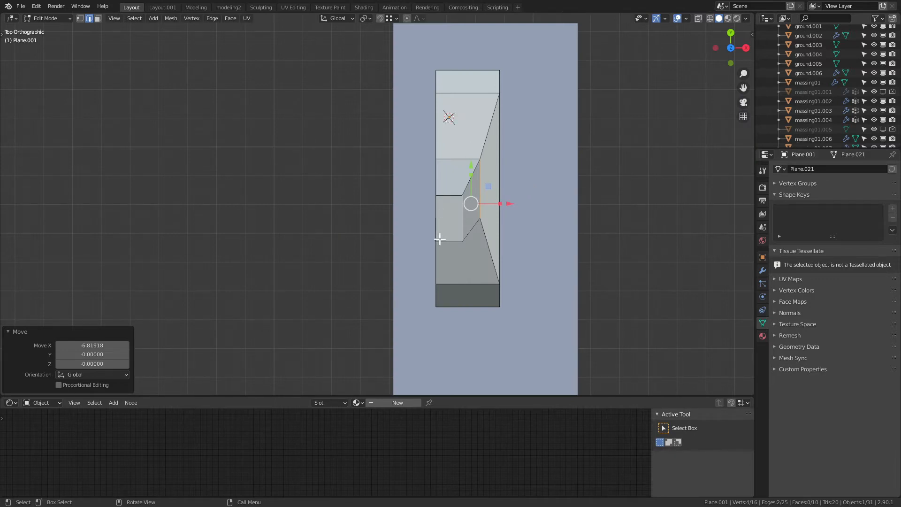
pyautogui.click(763, 271)
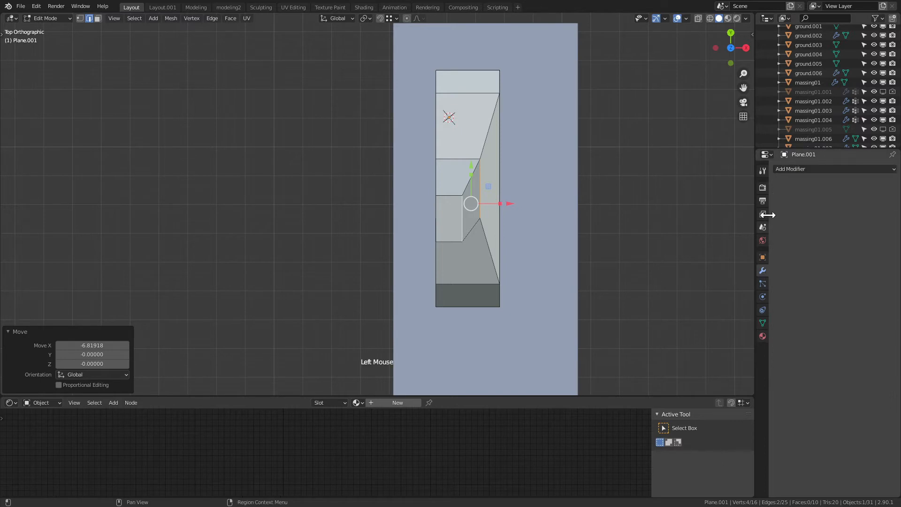
pyautogui.click(788, 169)
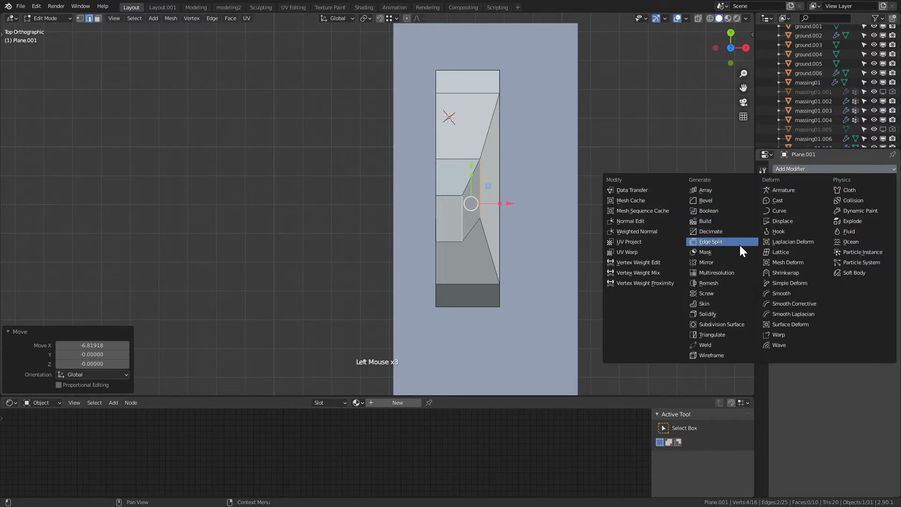
pyautogui.click(714, 262)
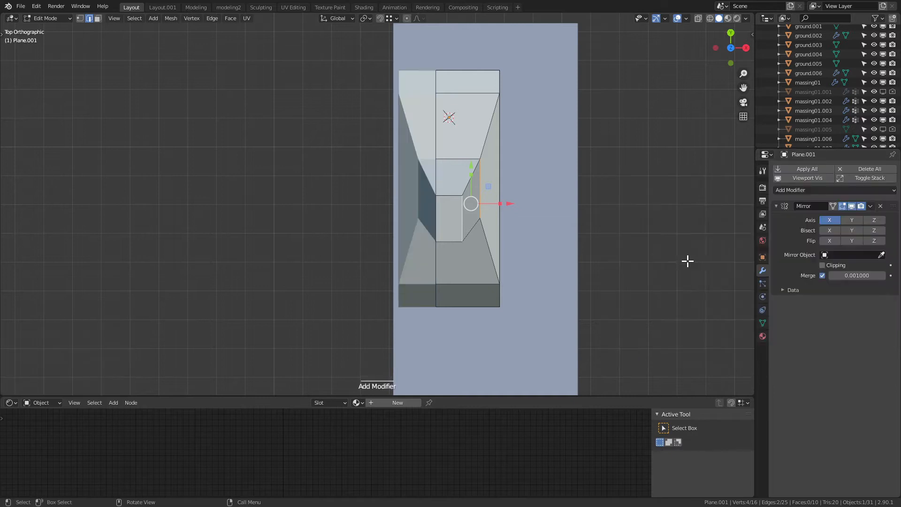
# Select the edge loop along the half mesh's open side and snap the 3D cursor to the selected edges
pyautogui.moveTo(449, 147); pyautogui.dragTo(479, 227, button='middle')
pyautogui.scroll(-2, 479, 227)
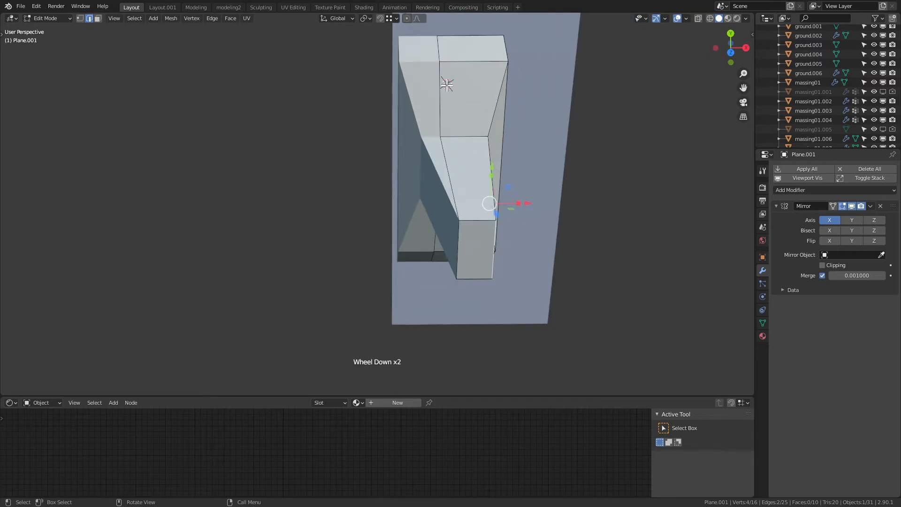
pyautogui.press('`')
pyautogui.click(446, 40)
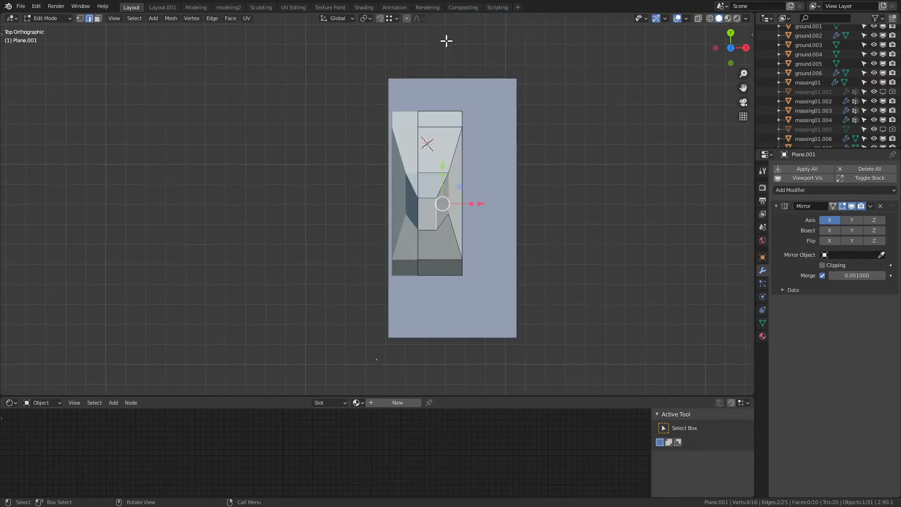
pyautogui.scroll(2, 441, 164)
pyautogui.moveTo(451, 192); pyautogui.dragTo(502, 291, button='middle')
pyautogui.scroll(-3, 496, 227)
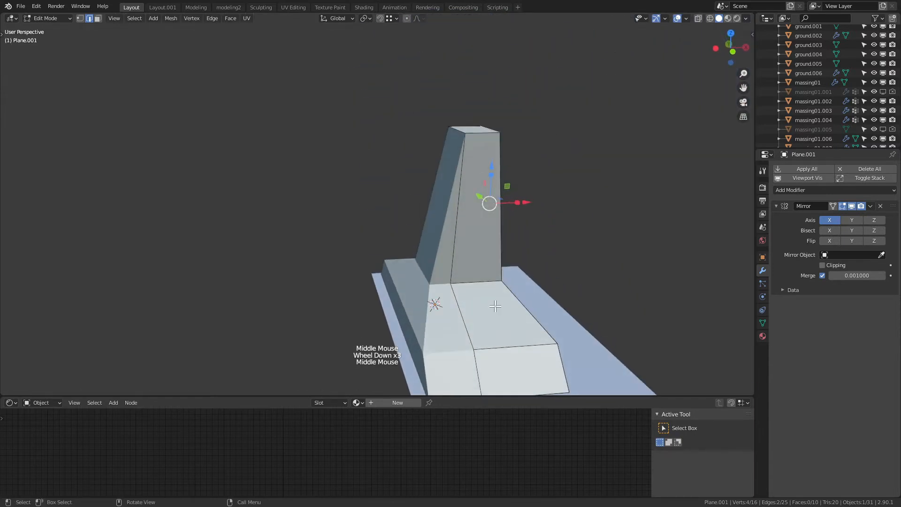
pyautogui.keyDown('alt'); pyautogui.click(465, 309); pyautogui.keyUp('alt')
pyautogui.scroll(-2, 465, 309)
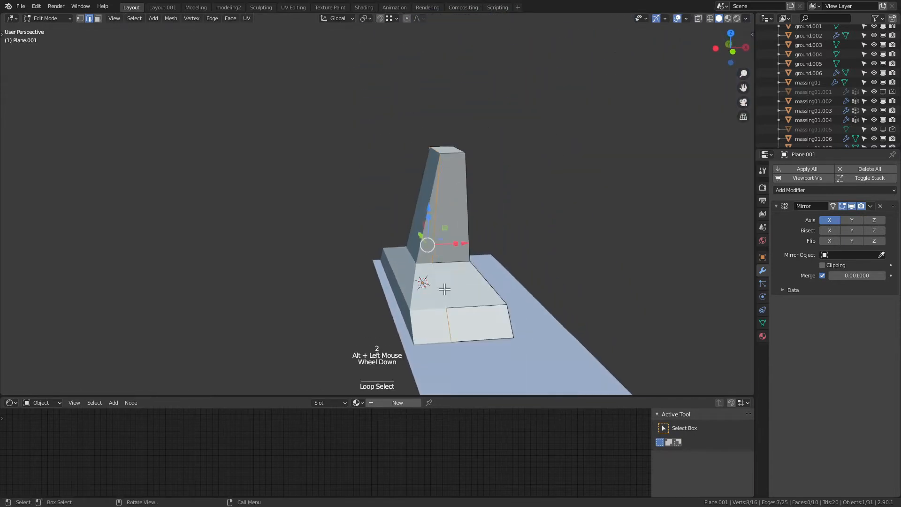
pyautogui.scroll(1, 419, 270)
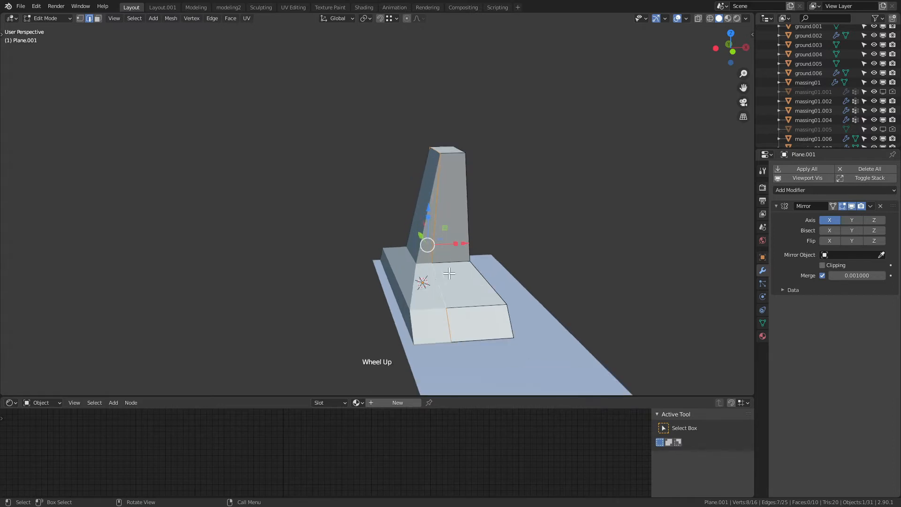
pyautogui.rightClick(435, 271)
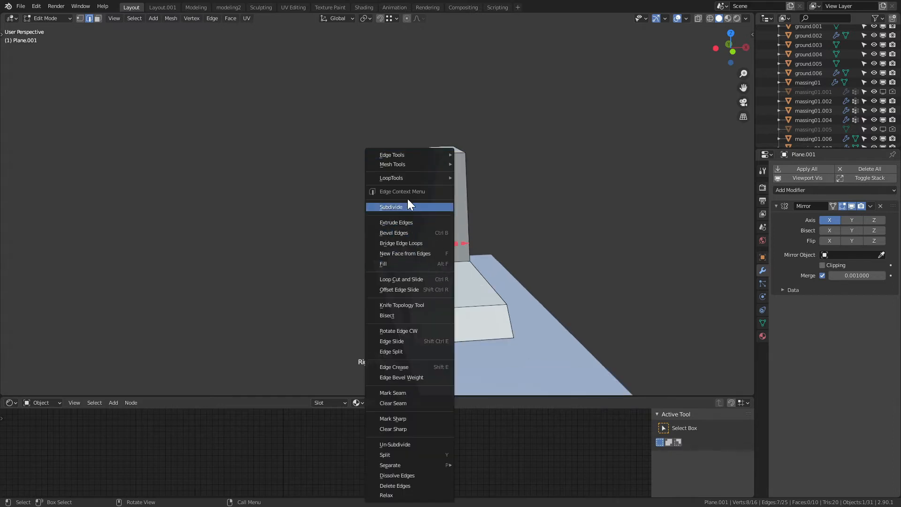
pyautogui.hotkey('shift', 's')
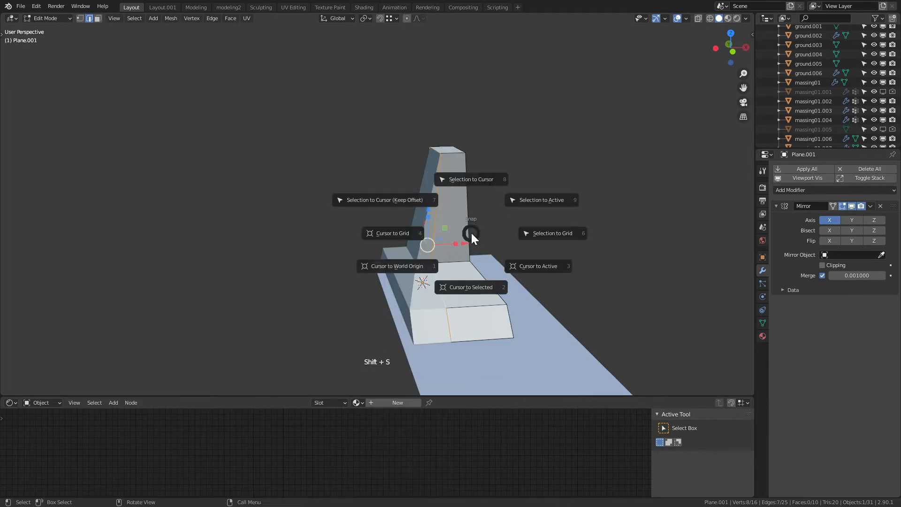
pyautogui.click(486, 289)
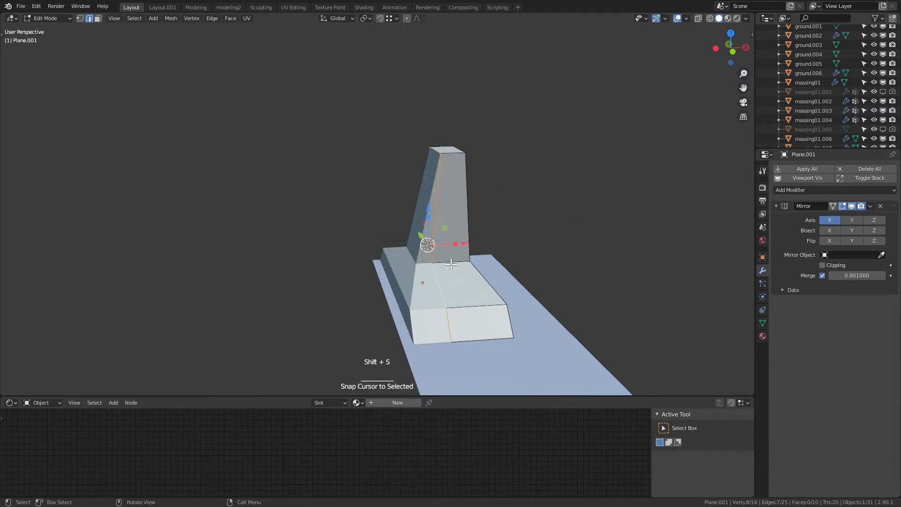
# Return to object mode and set the tower's origin to the 3D cursor
pyautogui.press('Tab')
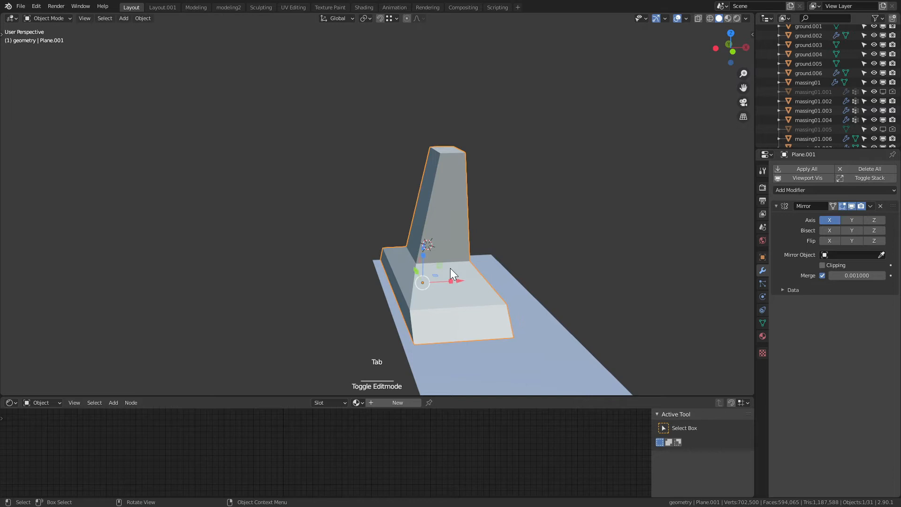
pyautogui.rightClick(442, 220)
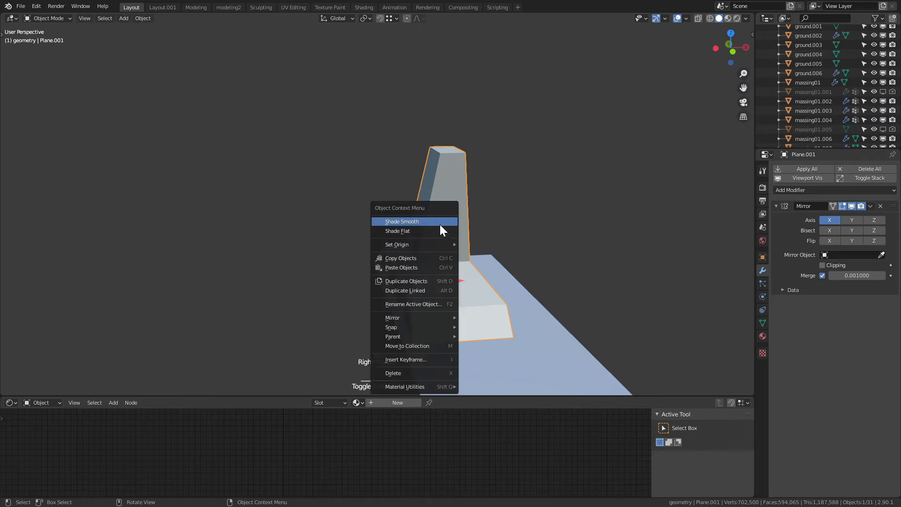
pyautogui.moveTo(429, 244)
pyautogui.click(488, 265)
# Edit the tower mesh, pulling the top's outer side edge inward along X and its positive Y end edge inward along Y
pyautogui.moveTo(426, 268); pyautogui.dragTo(434, 305, button='middle')
pyautogui.moveTo(412, 256); pyautogui.dragTo(368, 155, button='middle')
pyautogui.moveTo(477, 174); pyautogui.dragTo(443, 230, button='middle')
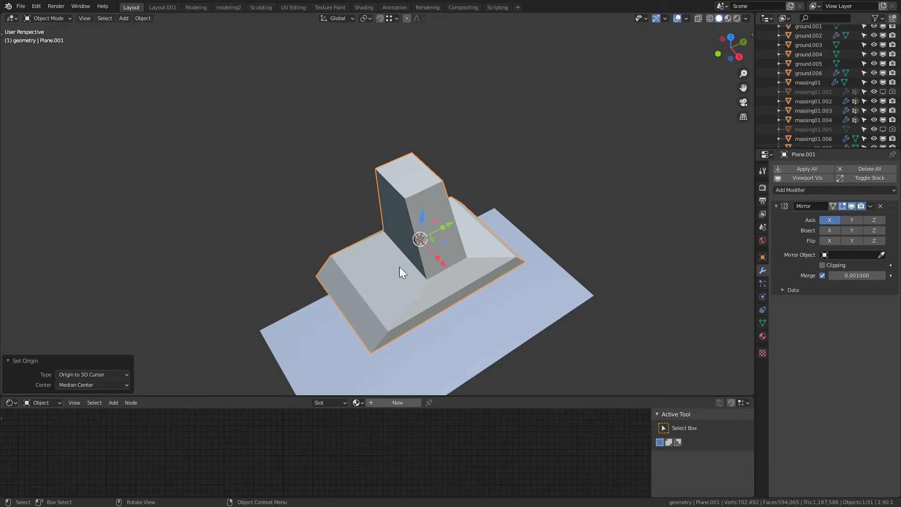
pyautogui.moveTo(456, 269); pyautogui.dragTo(345, 271, button='middle')
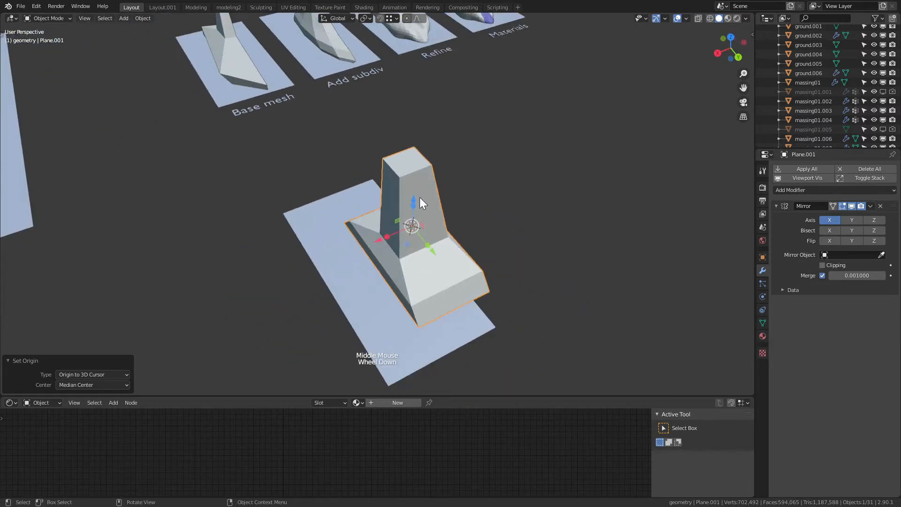
pyautogui.press('Tab')
pyautogui.click(376, 170)
pyautogui.moveTo(354, 182); pyautogui.dragTo(366, 181)
pyautogui.click(413, 177)
pyautogui.moveTo(430, 197); pyautogui.dragTo(424, 189)
# Move the neck's positive Y end edge inward along Y and shift it outward along X, and return to object mode
pyautogui.click(415, 256)
pyautogui.moveTo(436, 282); pyautogui.dragTo(432, 275)
pyautogui.moveTo(389, 248); pyautogui.dragTo(362, 261)
pyautogui.moveTo(362, 261); pyautogui.dragTo(539, 227, button='middle')
pyautogui.press('Tab')
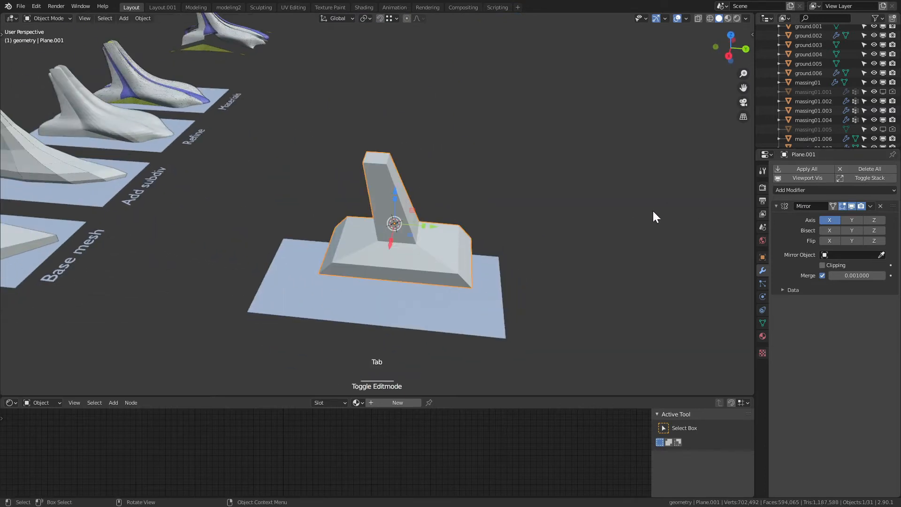
# Add a Subdivision Surface modifier to the tower with both viewport and render levels set to 3
pyautogui.click(801, 190)
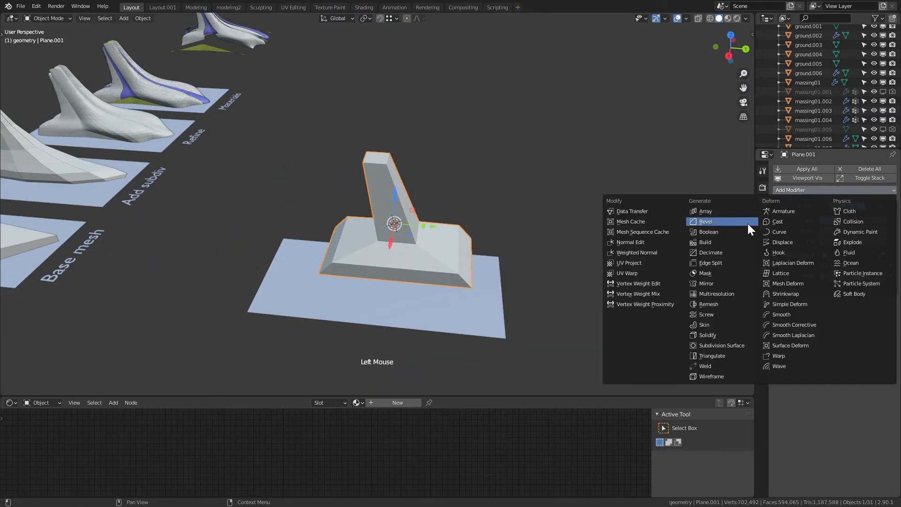
pyautogui.click(714, 344)
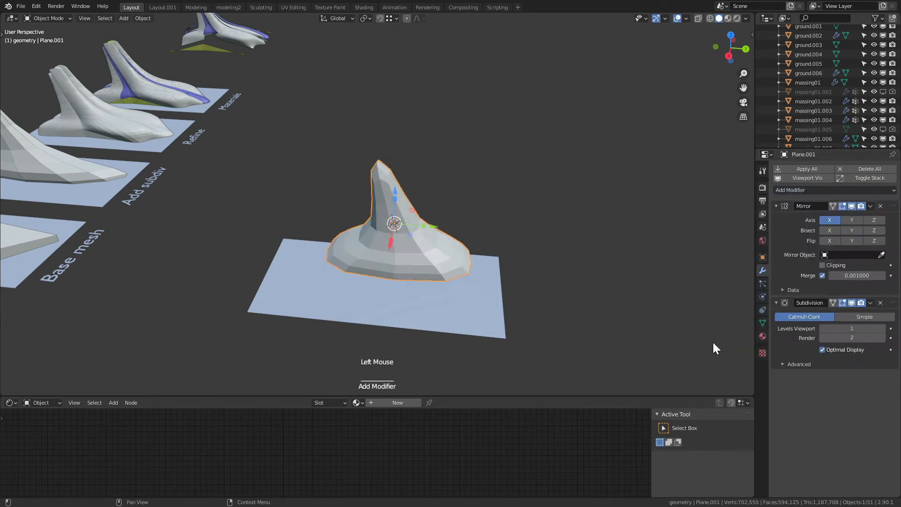
pyautogui.moveTo(466, 267)
pyautogui.mouseDown(button='middle')
pyautogui.moveTo(382, 261)
pyautogui.moveTo(303, 219)
pyautogui.moveTo(268, 250)
pyautogui.moveTo(365, 249)
pyautogui.moveTo(482, 265)
pyautogui.mouseUp(button='middle')
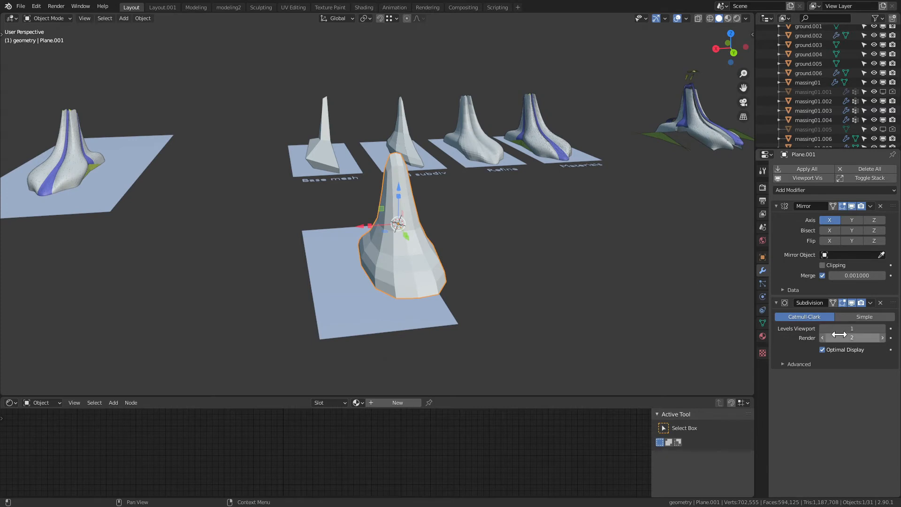
pyautogui.click(884, 328)
pyautogui.click(883, 329)
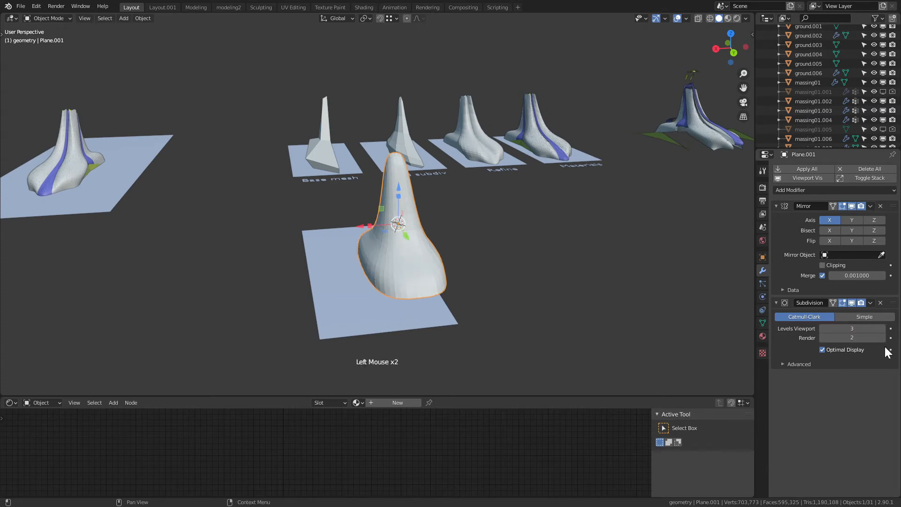
pyautogui.click(884, 338)
# In vertex select mode, move the neck's vertex on the positive Y side about 8.43 along negative Y
pyautogui.moveTo(508, 261)
pyautogui.mouseDown(button='middle')
pyautogui.moveTo(517, 247)
pyautogui.moveTo(501, 263)
pyautogui.mouseUp(button='middle')
pyautogui.press('Tab')
pyautogui.scroll(1, 415, 250)
pyautogui.click(433, 261)
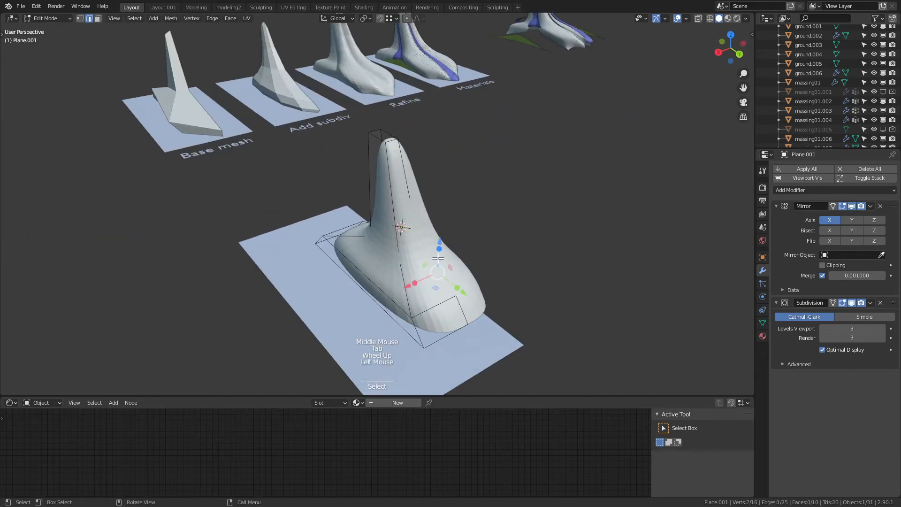
pyautogui.press('q')
pyautogui.press('1')
pyautogui.click(441, 268)
pyautogui.moveTo(440, 269); pyautogui.dragTo(457, 244)
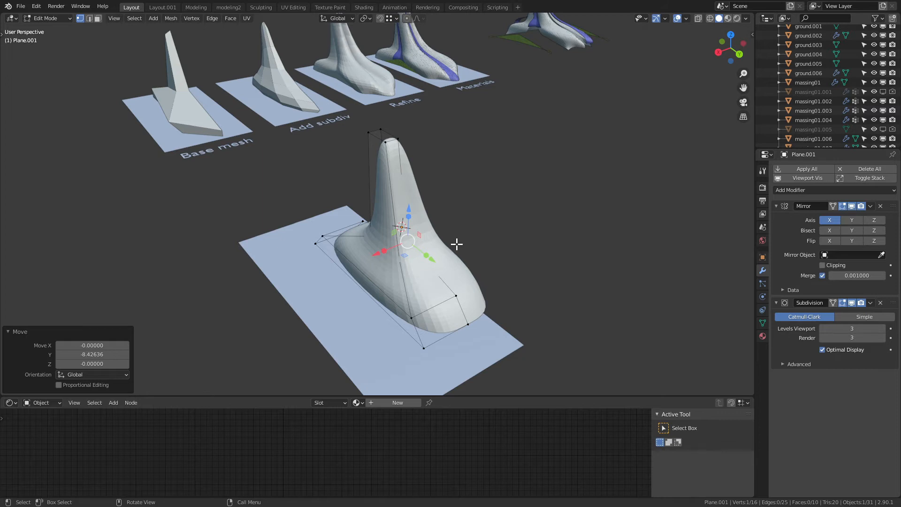
# Try a single centred loop cut around the middle of the tower mesh, undoing each attempt
pyautogui.moveTo(436, 279); pyautogui.dragTo(388, 268, button='middle')
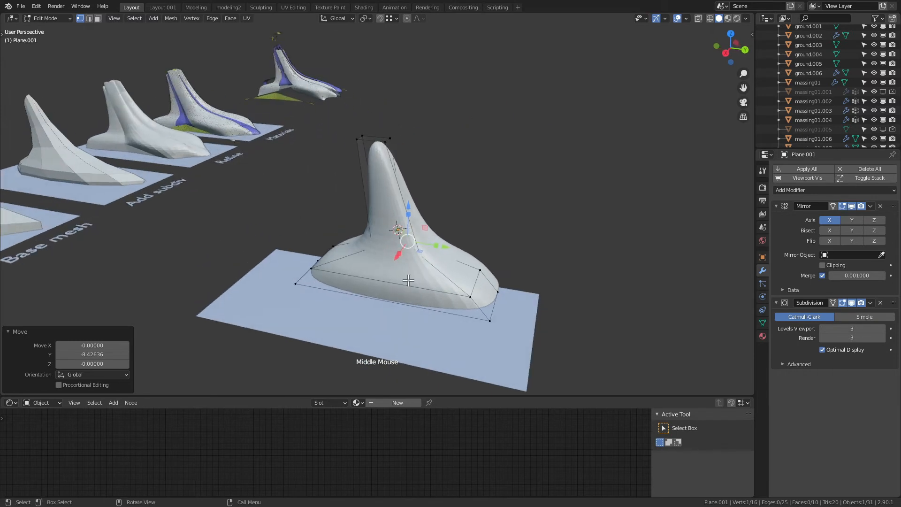
pyautogui.hotkey('ctrl', 'r')
pyautogui.click(387, 280)
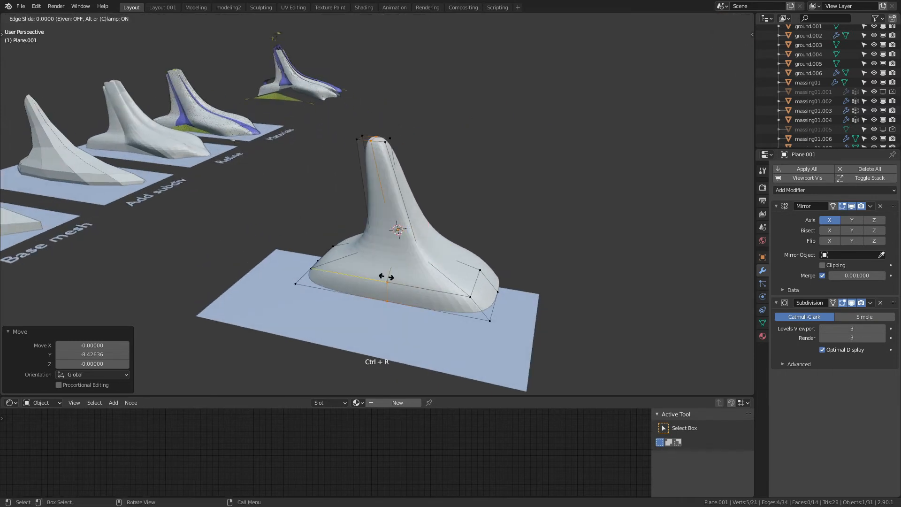
pyautogui.click(387, 277)
pyautogui.hotkey('ctrl', 'z')
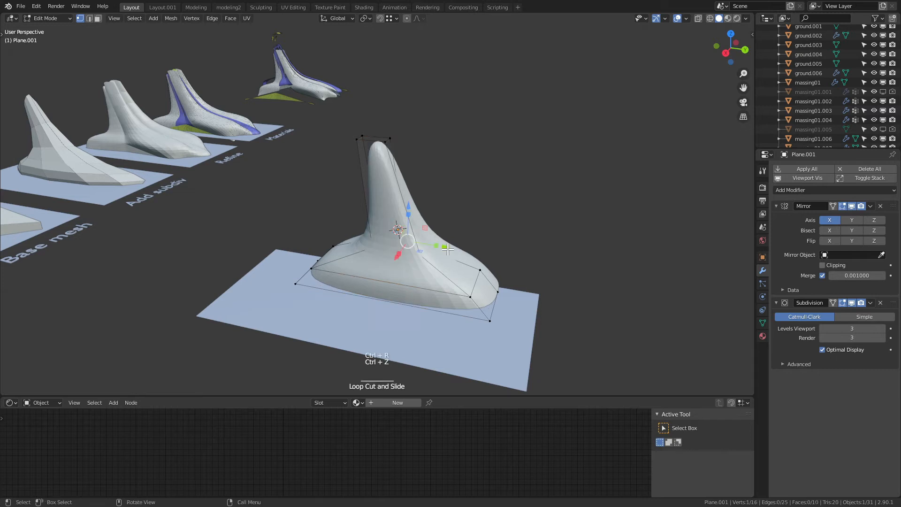
pyautogui.click(731, 34)
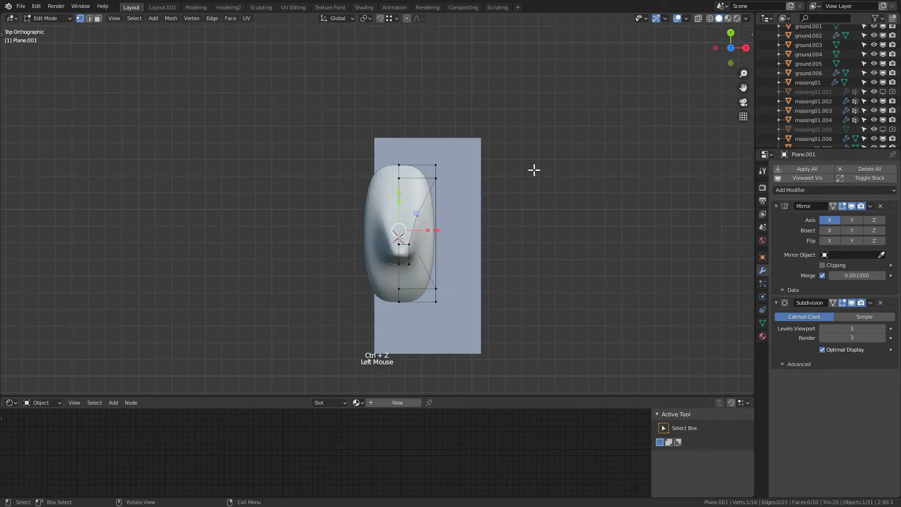
pyautogui.scroll(3, 455, 219)
pyautogui.press('ctrl')
pyautogui.hotkey('ctrl', 'r')
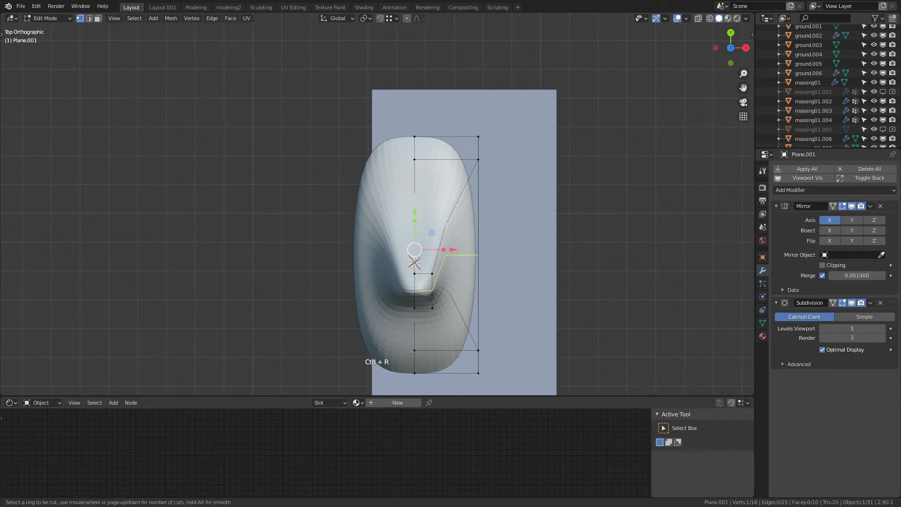
pyautogui.click(477, 261)
pyautogui.rightClick(474, 156)
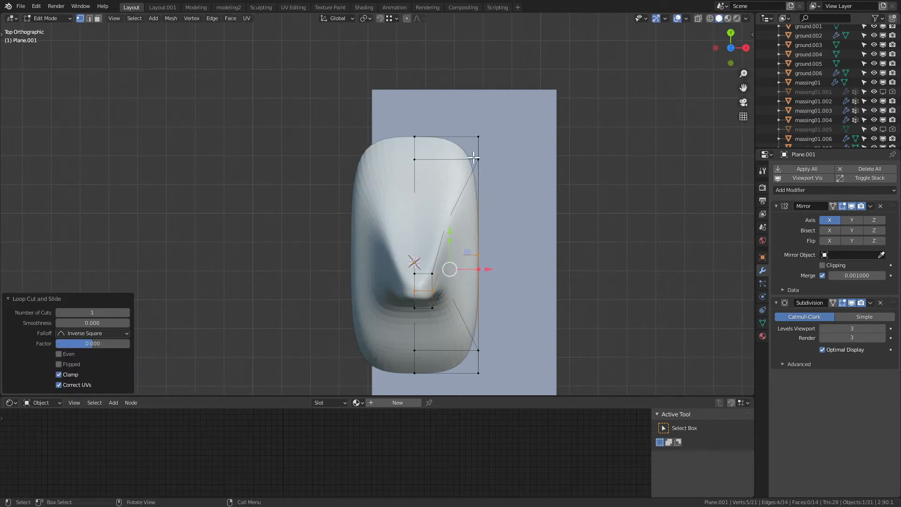
pyautogui.hotkey('ctrl', 'z')
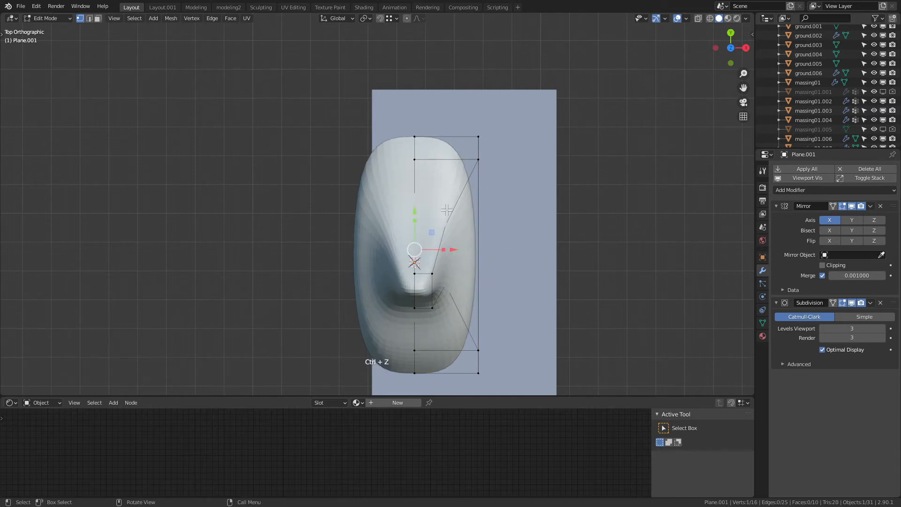
# Add one centred loop cut across the tower at the middle of its length, with a slide factor of 0
pyautogui.hotkey('ctrl', 'r')
pyautogui.click(466, 266)
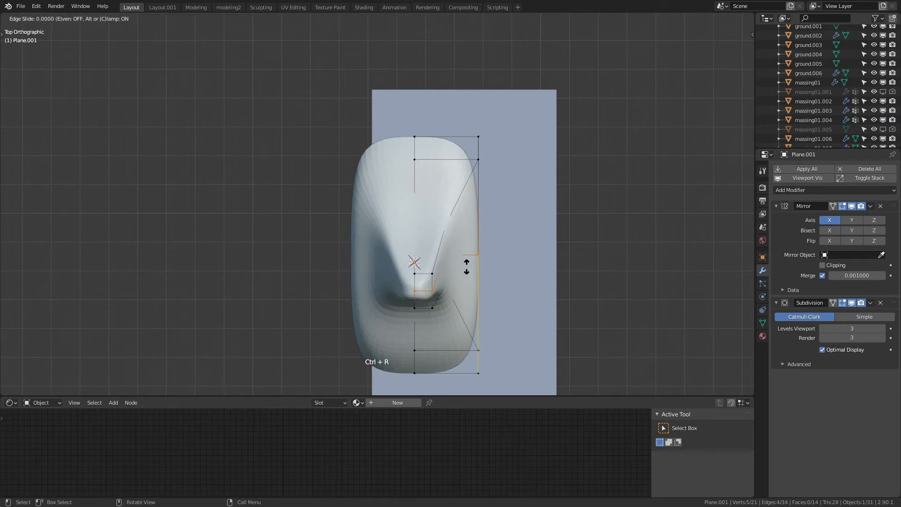
pyautogui.click(466, 266)
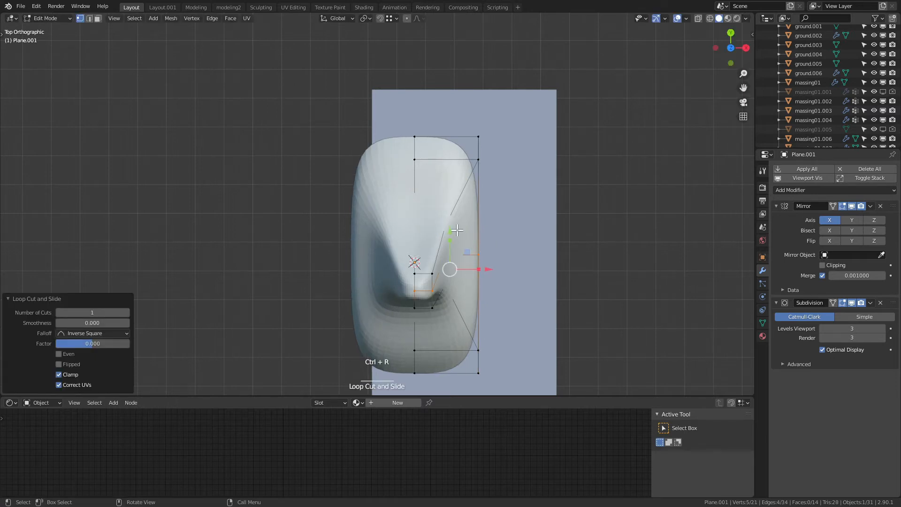
# Try another loop cut in the tower's positive Y half and one running along its length, and undo both
pyautogui.press('ctrl')
pyautogui.hotkey('ctrl', 'r')
pyautogui.hotkey('ctrl', 'r')
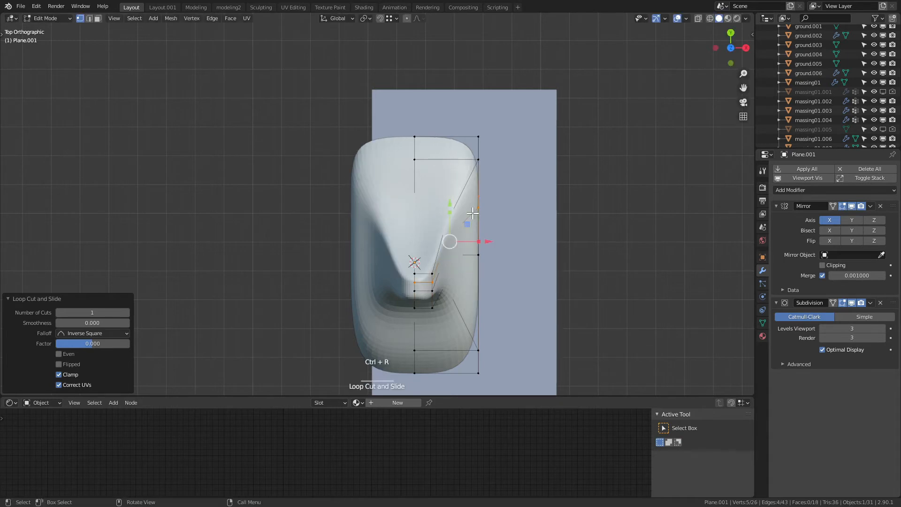
pyautogui.click(449, 146)
pyautogui.rightClick(449, 146)
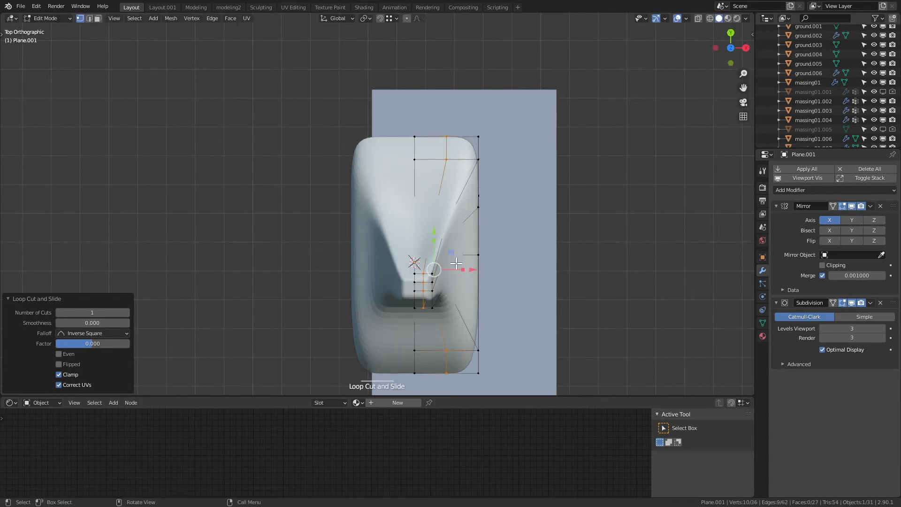
pyautogui.hotkey('ctrl', 'z')
pyautogui.hotkey('ctrl', 'z')
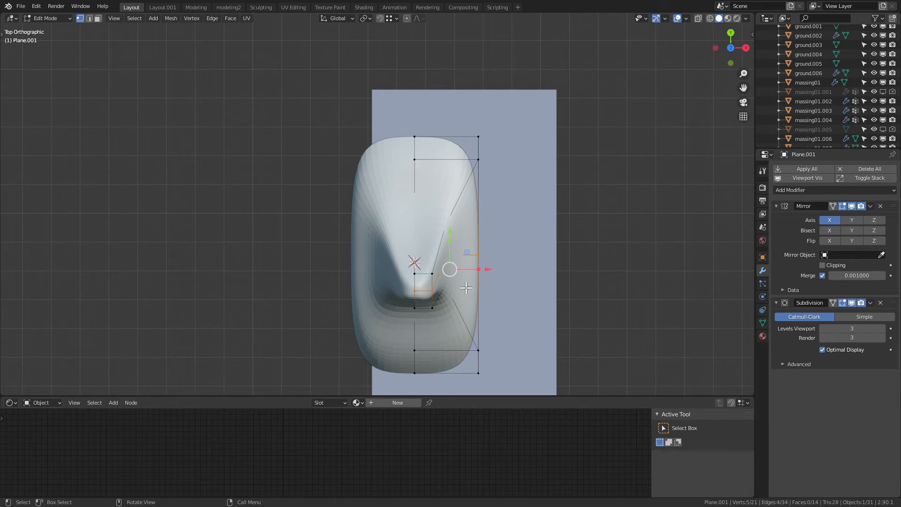
# In edge select mode, select the middle edge loop and slide it towards the positive Y end with a factor of -0.926
pyautogui.moveTo(459, 331); pyautogui.dragTo(382, 276, button='middle')
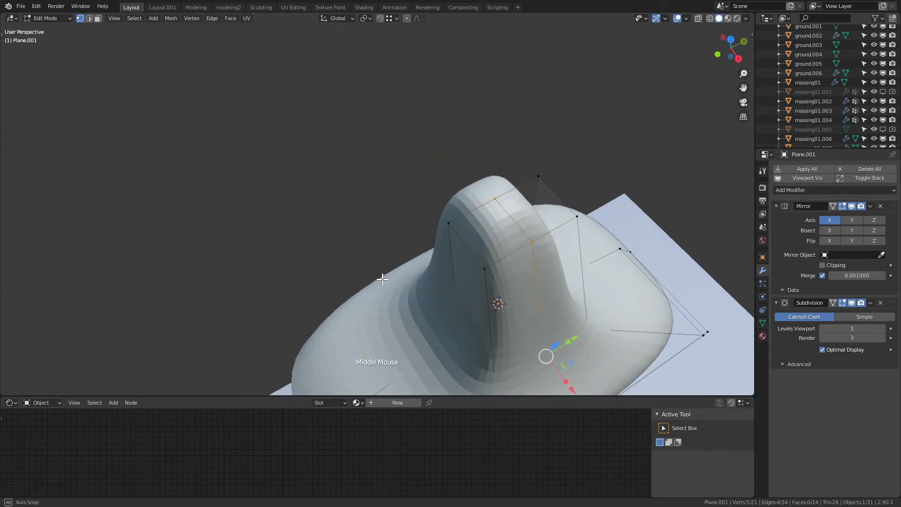
pyautogui.scroll(-1, 385, 285)
pyautogui.scroll(-3, 413, 312)
pyautogui.moveTo(414, 308); pyautogui.dragTo(365, 260, button='middle')
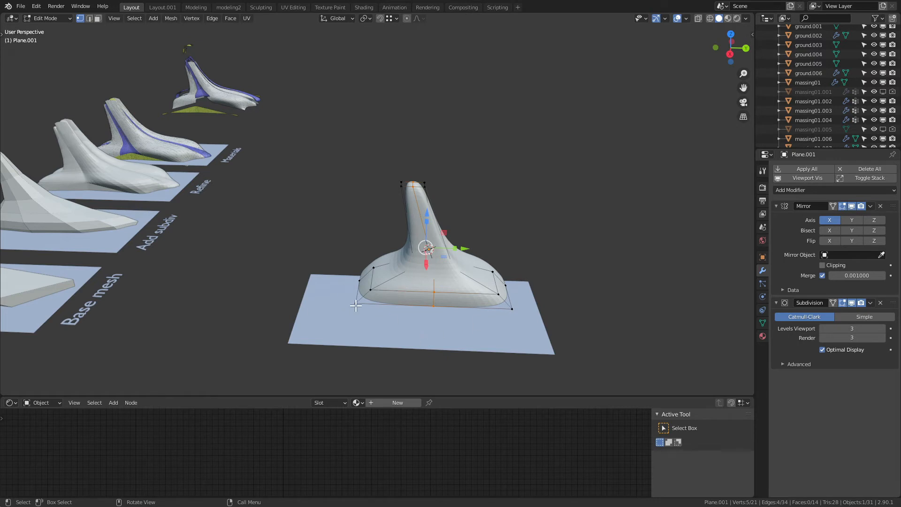
pyautogui.moveTo(459, 287); pyautogui.dragTo(436, 288, button='middle')
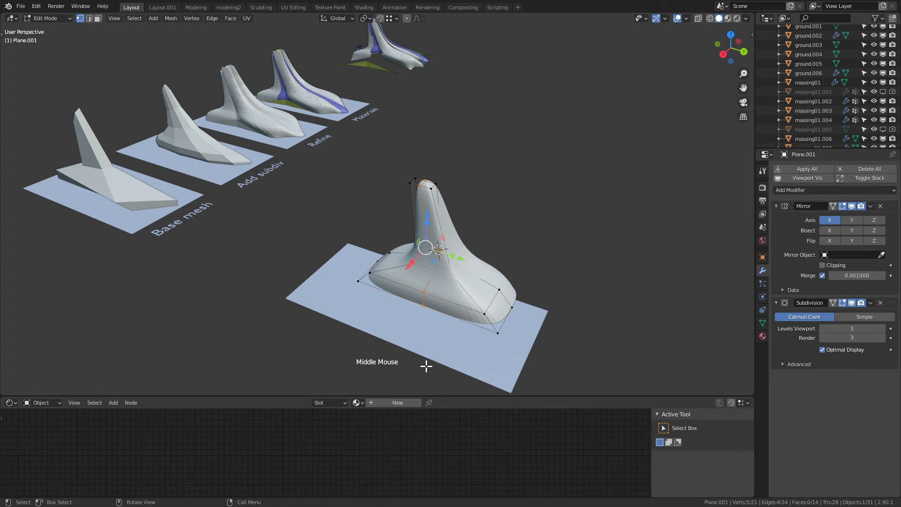
pyautogui.scroll(3, 451, 297)
pyautogui.scroll(-2, 487, 306)
pyautogui.keyDown('shift'); pyautogui.moveTo(459, 334); pyautogui.dragTo(345, 280, button='middle'); pyautogui.keyUp('shift')
pyautogui.scroll(1, 346, 305)
pyautogui.press('2')
pyautogui.keyDown('alt'); pyautogui.click(348, 249); pyautogui.keyUp('alt')
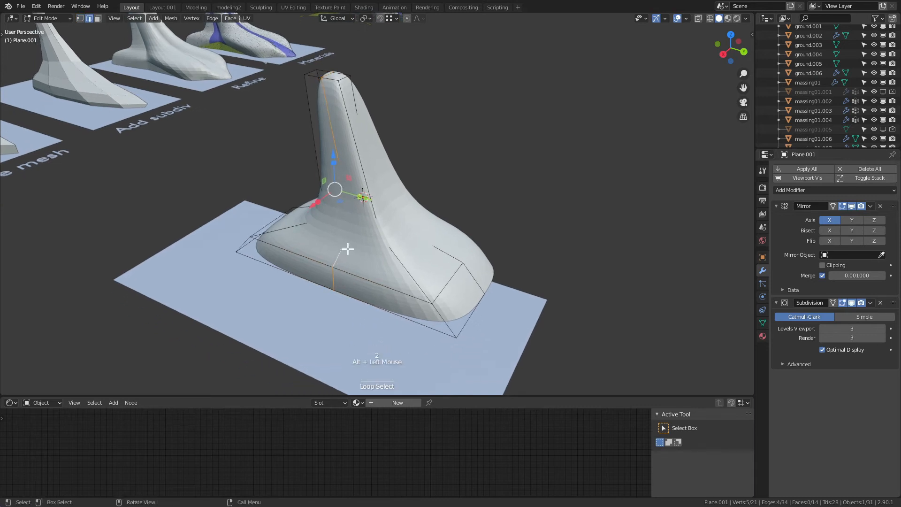
pyautogui.rightClick(335, 258)
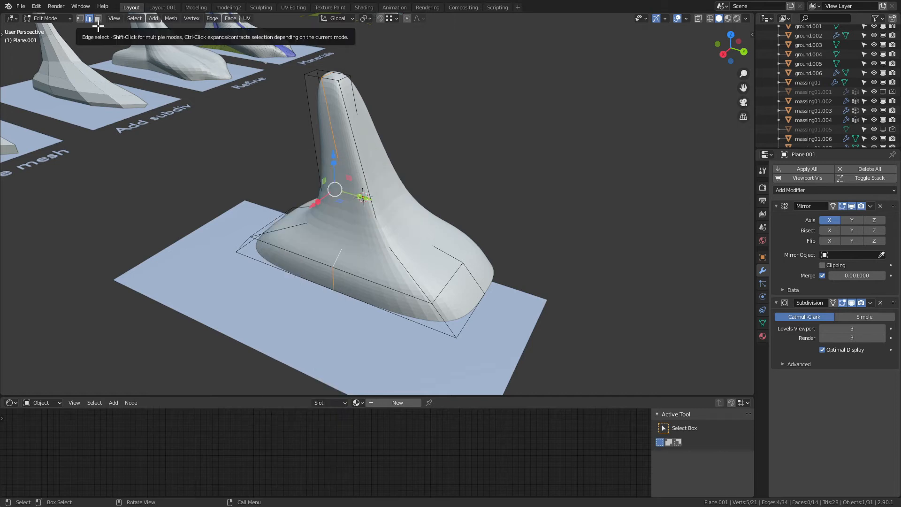
pyautogui.rightClick(339, 250)
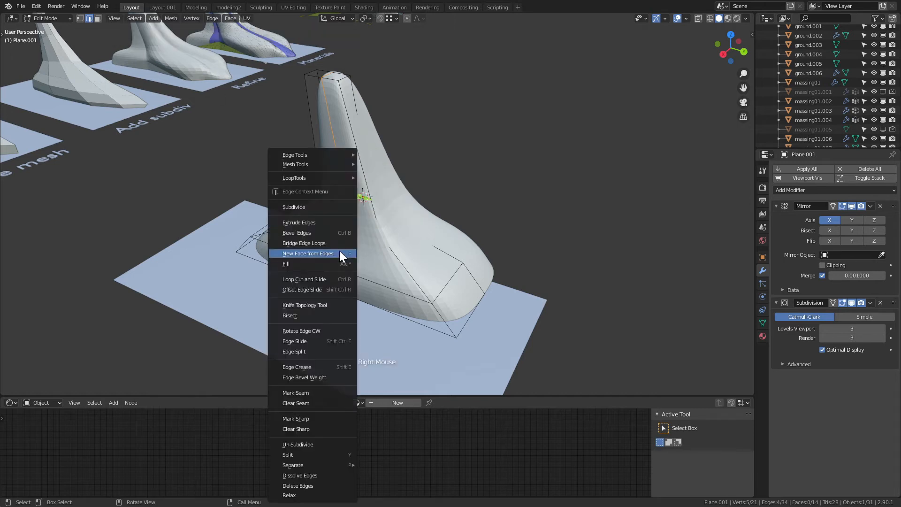
pyautogui.click(321, 337)
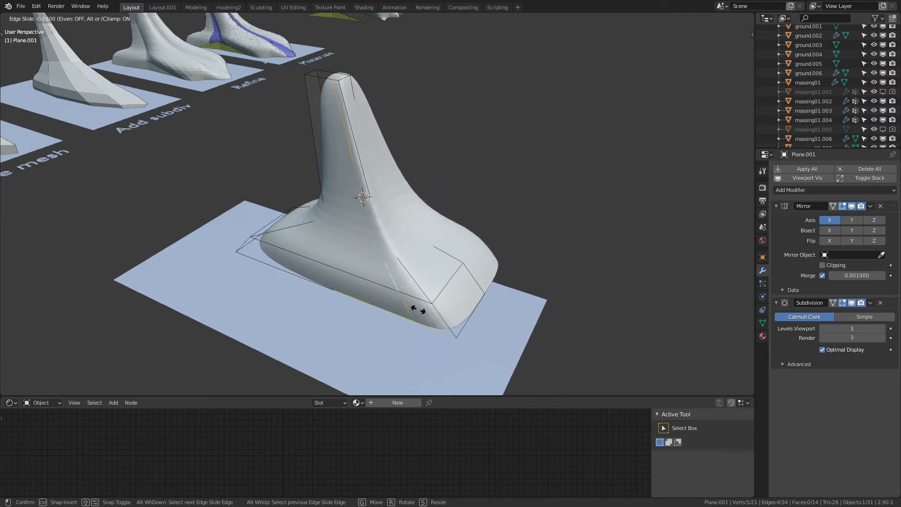
pyautogui.click(440, 322)
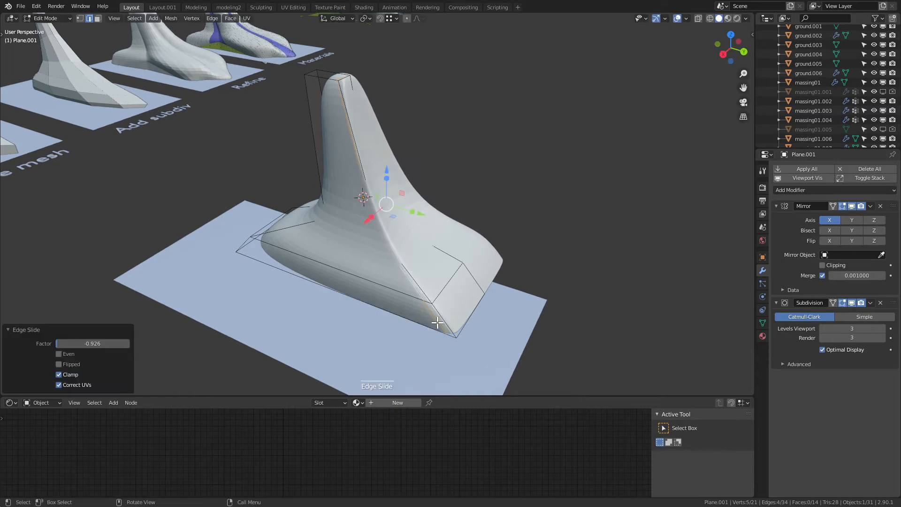
# Add a new loop cut around the middle of the tower with a slide factor of 0.049
pyautogui.hotkey('ctrl', 'r')
pyautogui.click(345, 276)
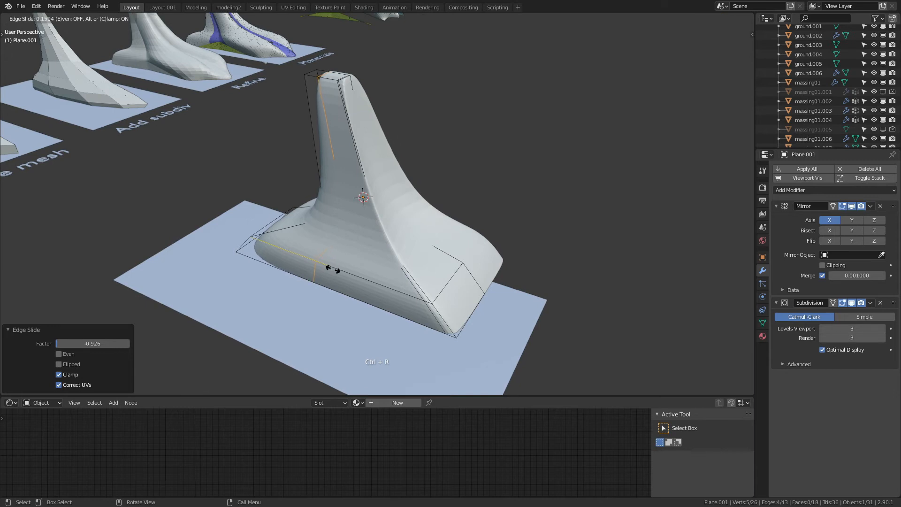
pyautogui.press('Escape')
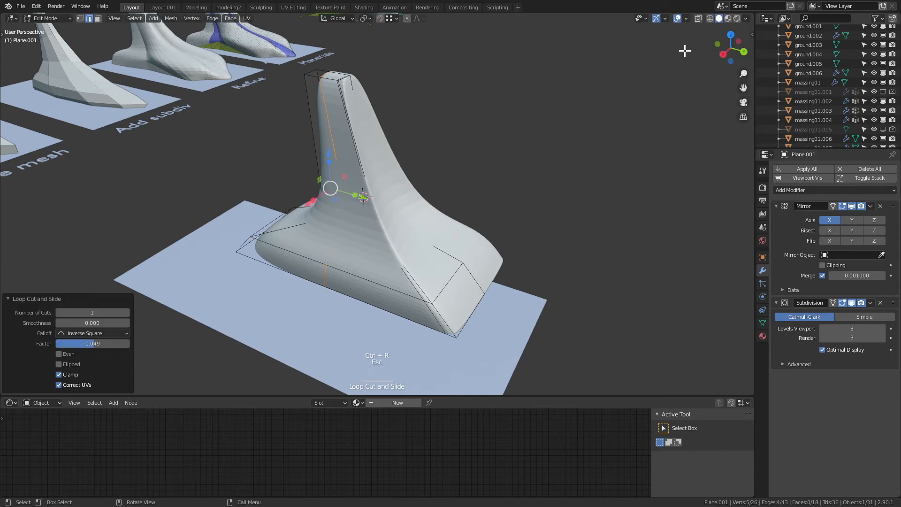
# Move the middle edge loop about 2.12 along negative X to pull the tower's side inward
pyautogui.click(731, 35)
pyautogui.scroll(2, 296, 82)
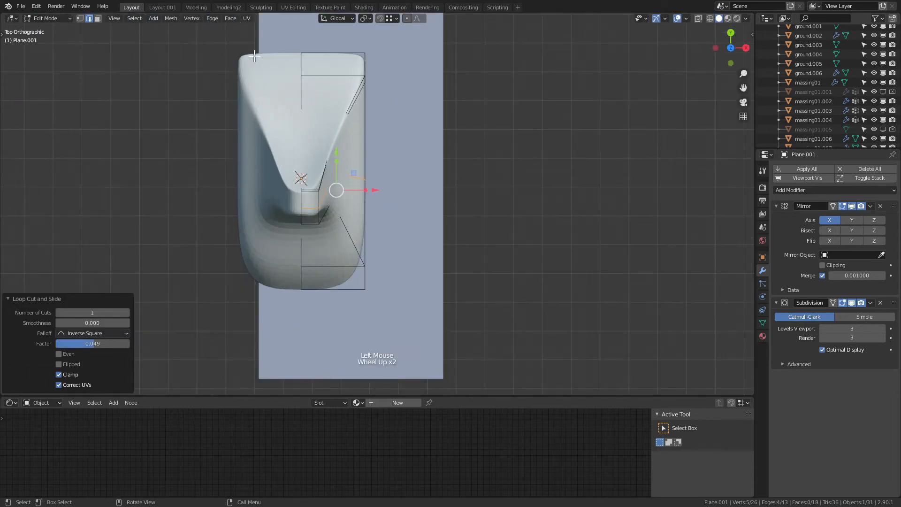
pyautogui.moveTo(348, 253); pyautogui.dragTo(245, 207, button='middle')
pyautogui.scroll(-2, 285, 245)
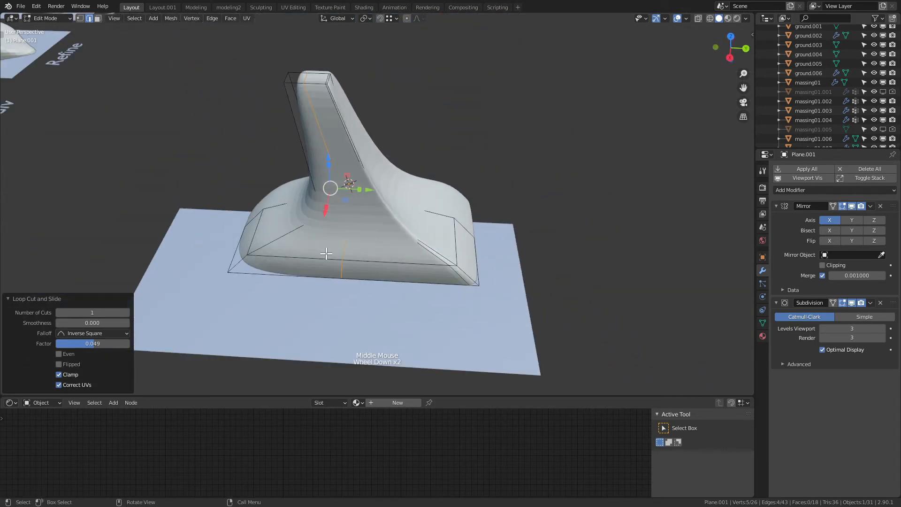
pyautogui.moveTo(326, 254); pyautogui.dragTo(332, 257, button='middle')
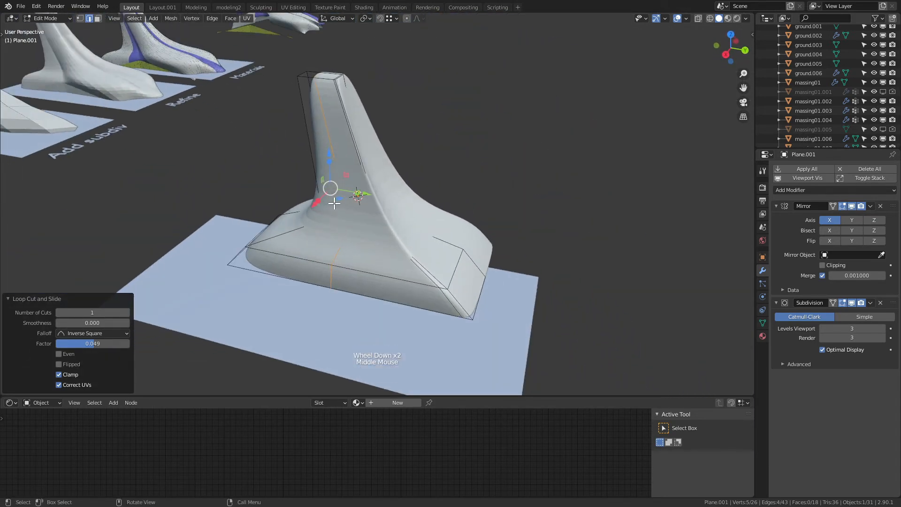
pyautogui.moveTo(335, 202); pyautogui.dragTo(304, 207, button='middle')
pyautogui.moveTo(309, 207); pyautogui.dragTo(314, 205)
# Bevel the middle edge loop with 2 segments and a width of about 0.365
pyautogui.scroll(1, 334, 257)
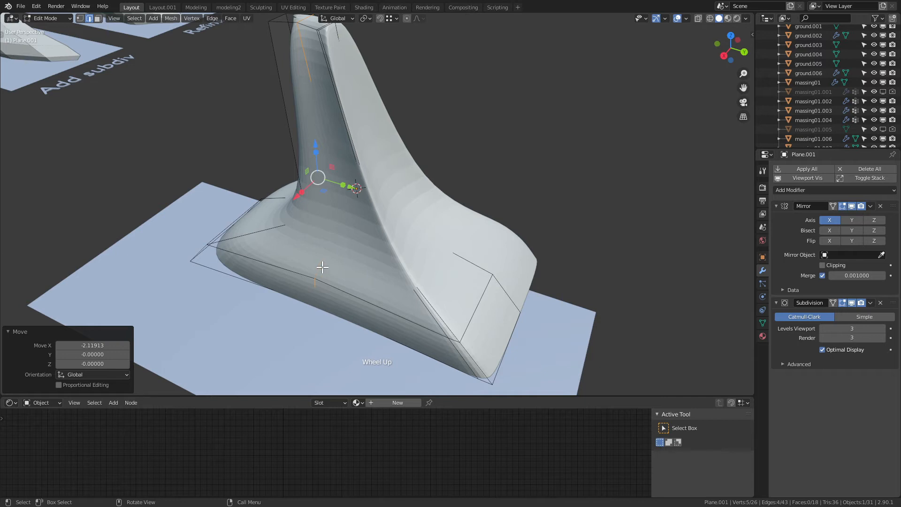
pyautogui.rightClick(321, 268)
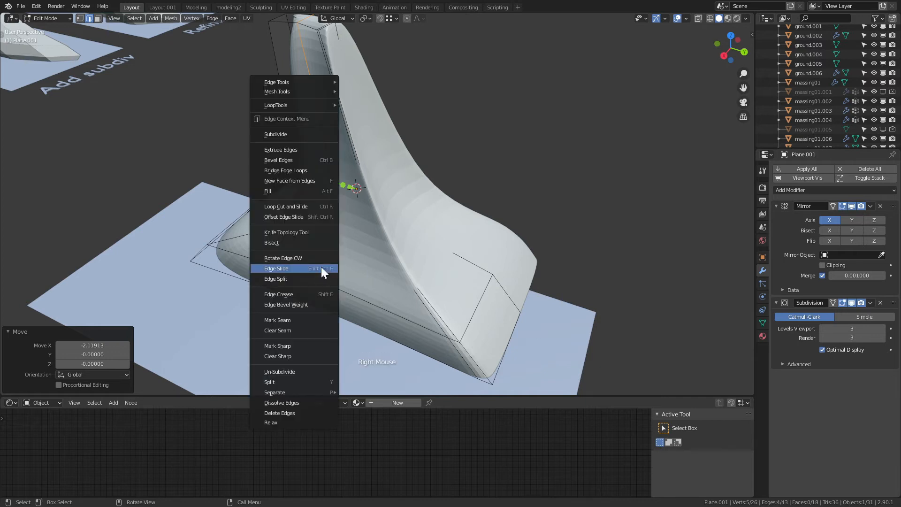
pyautogui.click(303, 161)
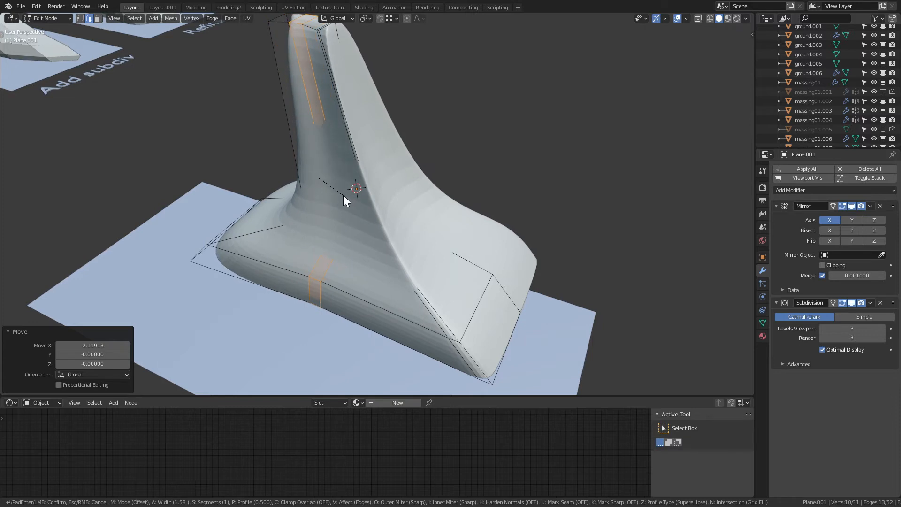
pyautogui.scroll(1, 345, 196)
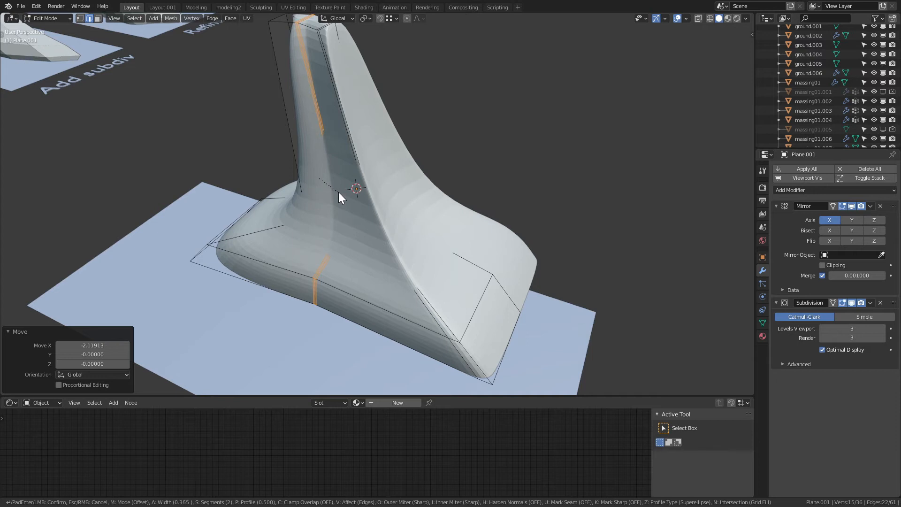
pyautogui.click(339, 192)
# Spread the bevel's two outer base edges apart along Y, moving the negative Y one about 9.11
pyautogui.moveTo(308, 261); pyautogui.dragTo(335, 227, button='middle')
pyautogui.click(328, 285)
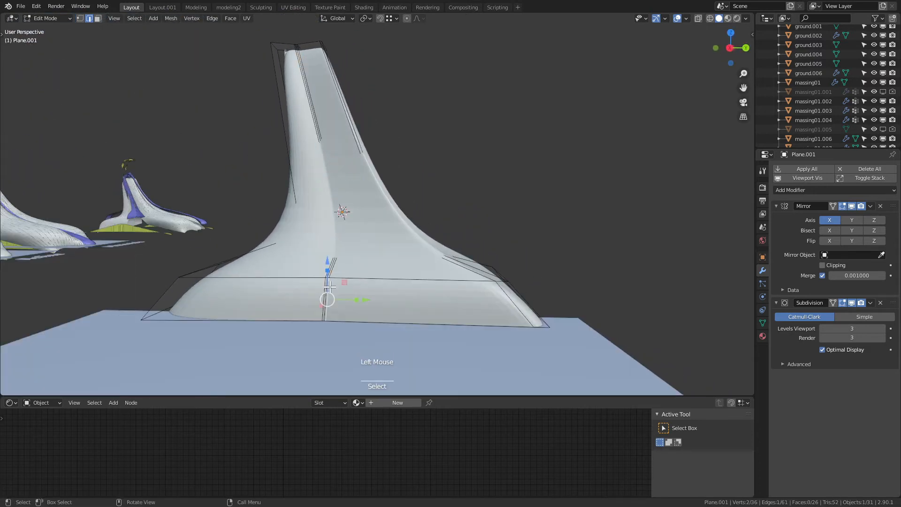
pyautogui.moveTo(362, 292); pyautogui.dragTo(358, 306, button='middle')
pyautogui.moveTo(365, 302); pyautogui.dragTo(324, 296)
pyautogui.click(324, 299)
pyautogui.moveTo(324, 296); pyautogui.dragTo(298, 313, button='middle')
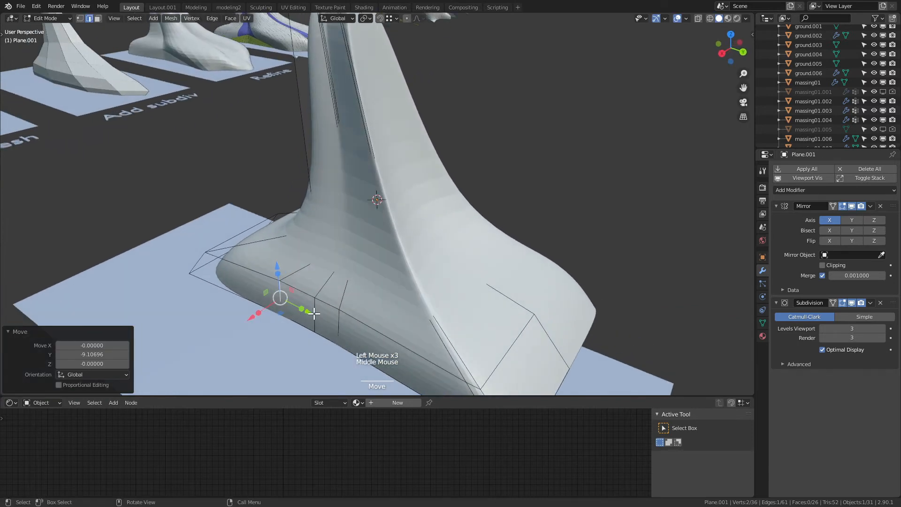
# Move the bevel's central base edge about 3.77 along negative X, and undo the edits back through the bevel
pyautogui.click(314, 312)
pyautogui.moveTo(292, 330); pyautogui.dragTo(326, 302)
pyautogui.moveTo(325, 302); pyautogui.dragTo(356, 156, button='middle')
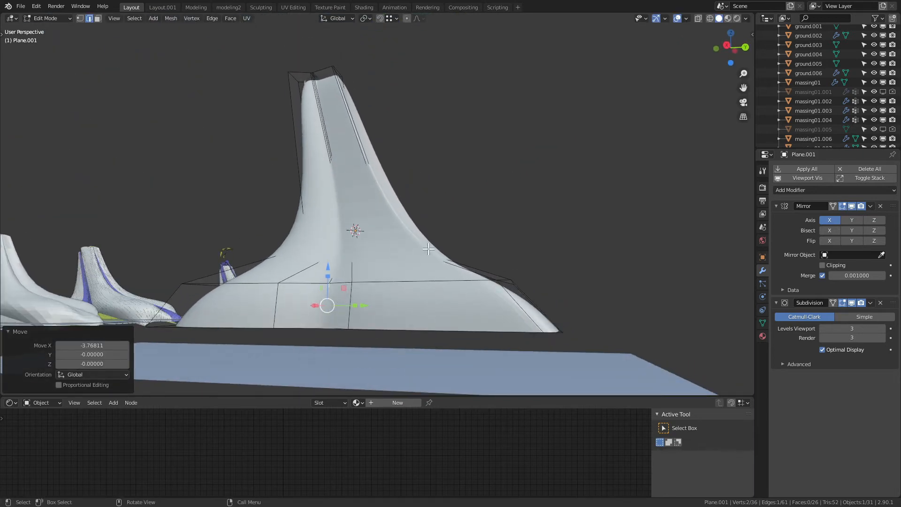
pyautogui.moveTo(313, 290); pyautogui.dragTo(313, 331, button='middle')
pyautogui.hotkey('ctrl', 'z')
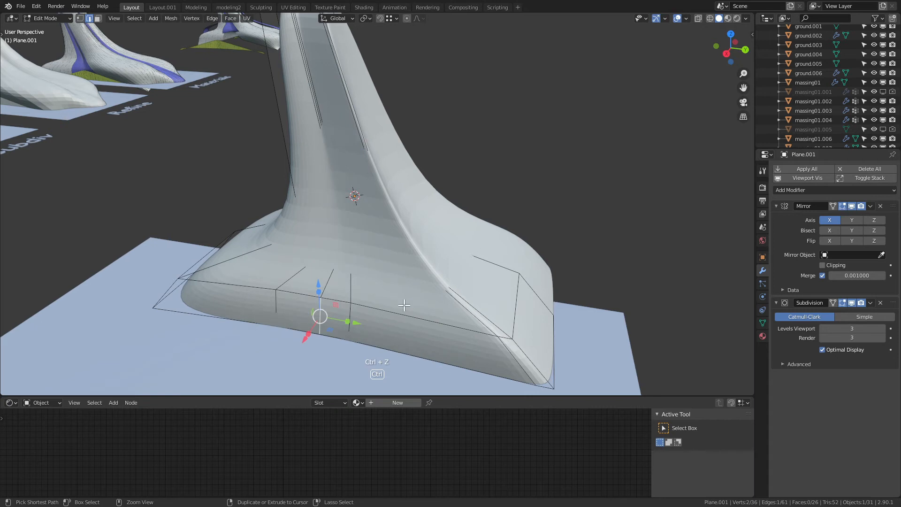
# Select the middle edge loop on the tower's side and crease it with a factor of about 0.736
pyautogui.keyDown('alt'); pyautogui.click(332, 281); pyautogui.keyUp('alt')
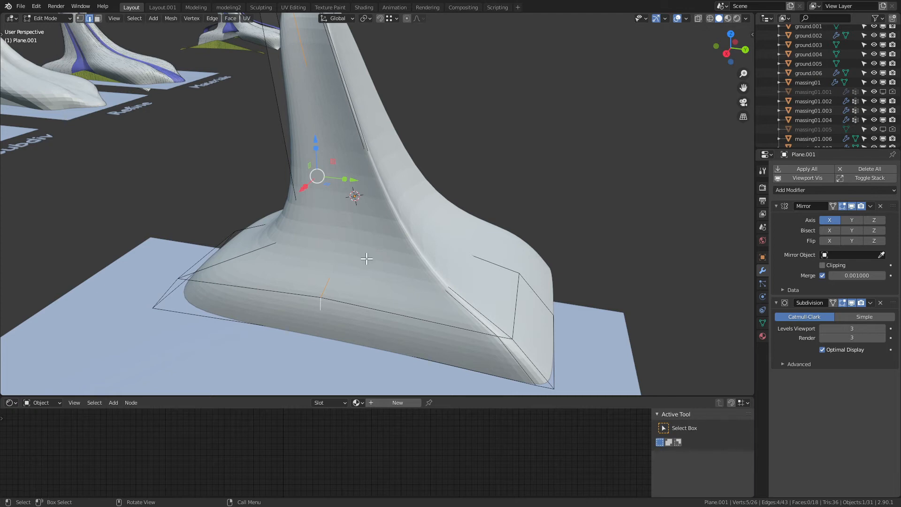
pyautogui.hotkey('shift', 'e')
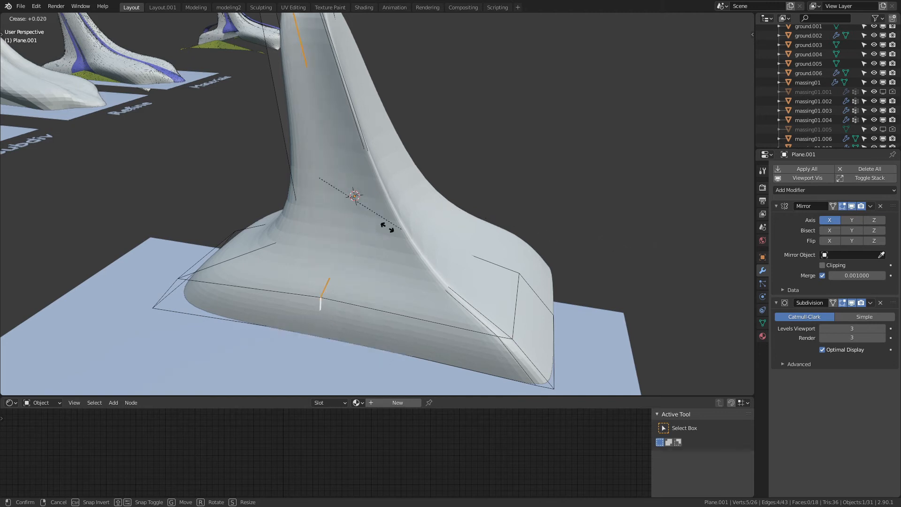
pyautogui.click(677, 240)
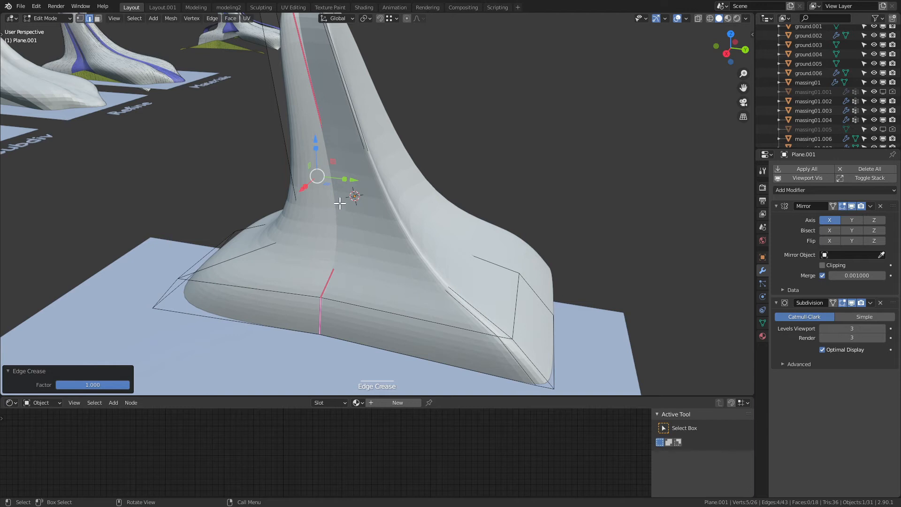
pyautogui.click(23, 370)
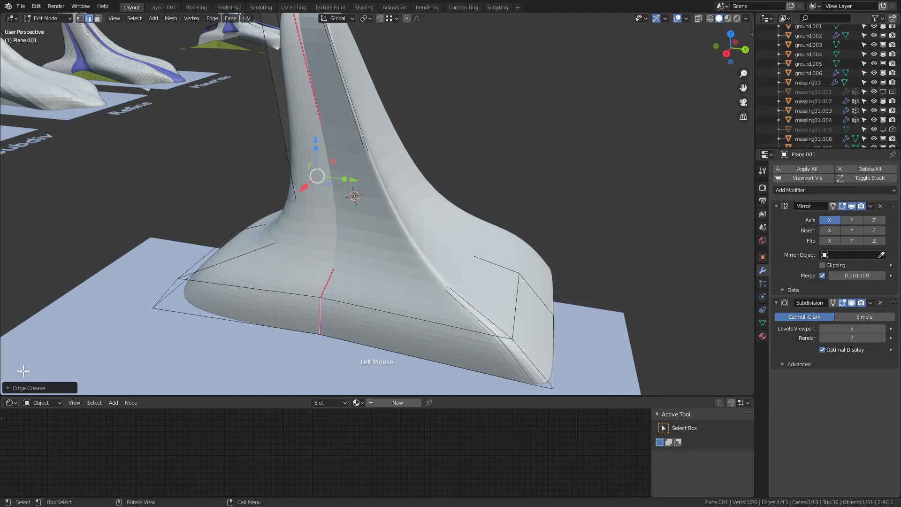
pyautogui.click(22, 388)
pyautogui.moveTo(86, 386)
pyautogui.mouseDown()
pyautogui.moveTo(64, 386)
pyautogui.moveTo(96, 386)
pyautogui.moveTo(75, 386)
pyautogui.mouseUp()
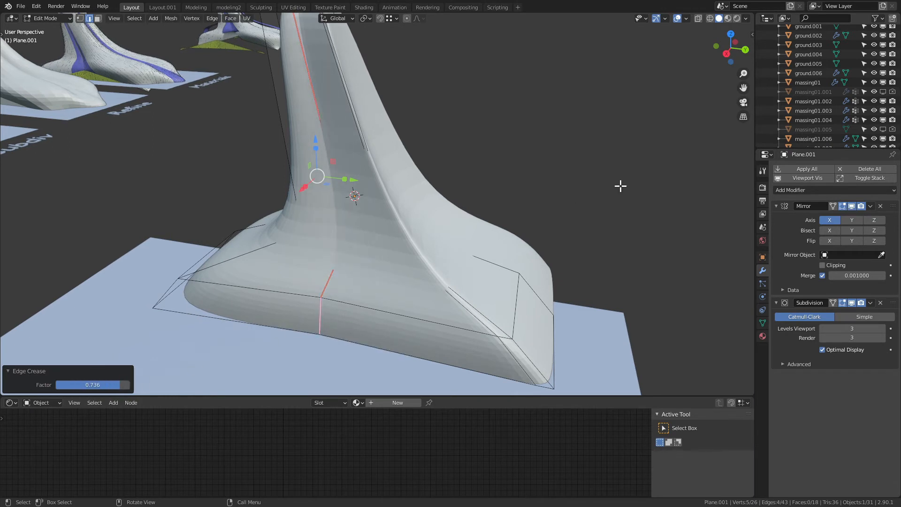
# Display the selection's item properties and set the middle edge loop's mean crease to 0
pyautogui.click(750, 32)
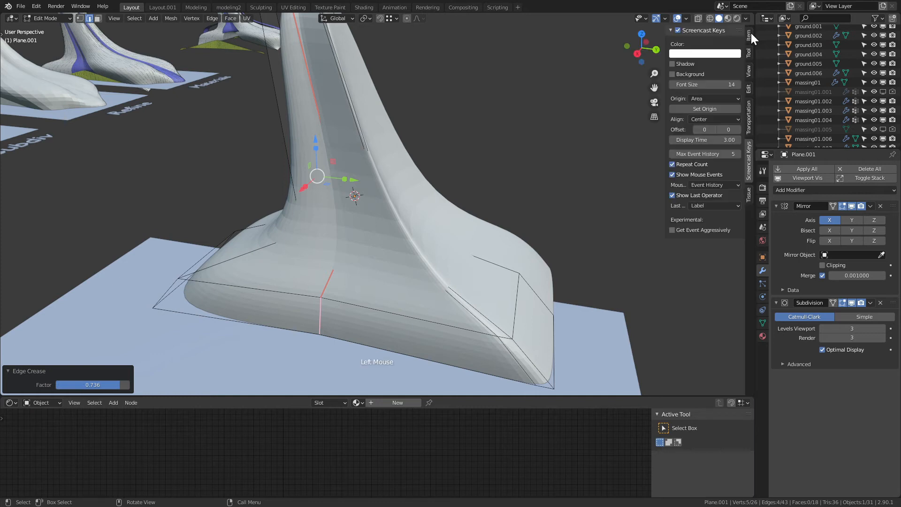
pyautogui.click(749, 34)
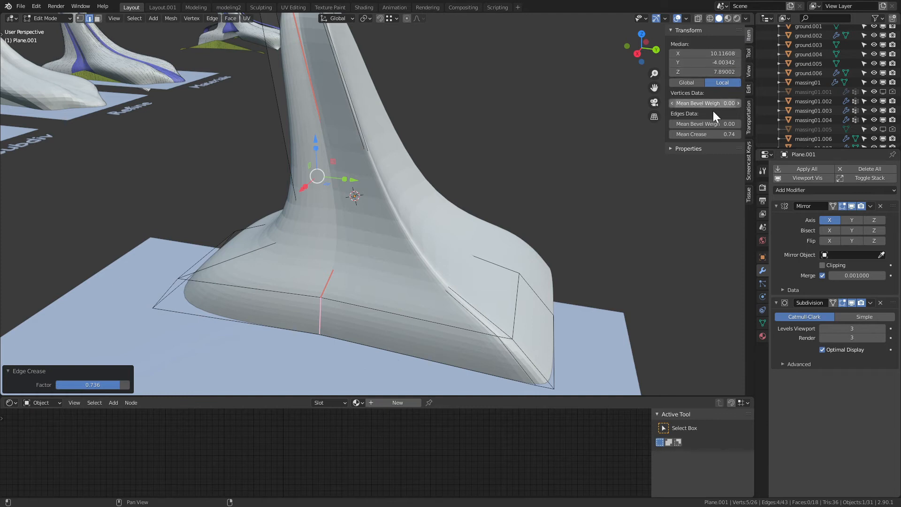
pyautogui.click(700, 134)
pyautogui.write('0')
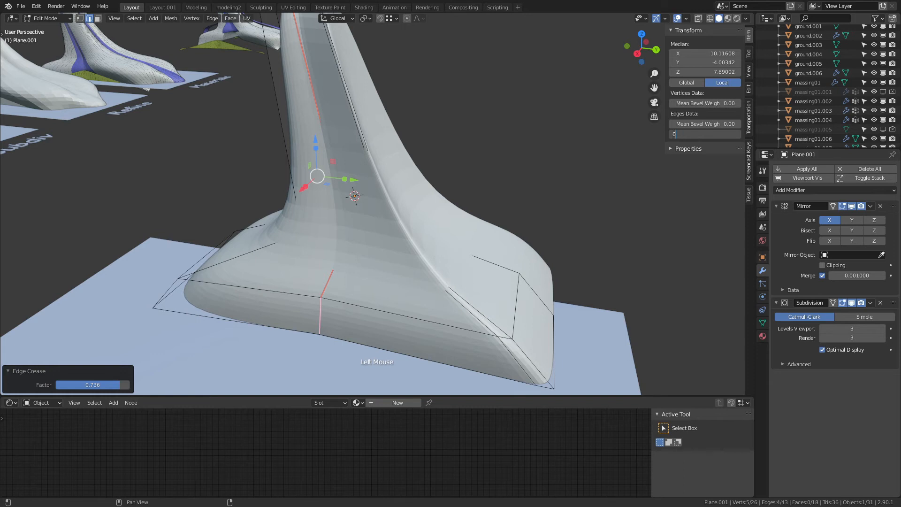
pyautogui.press('Return')
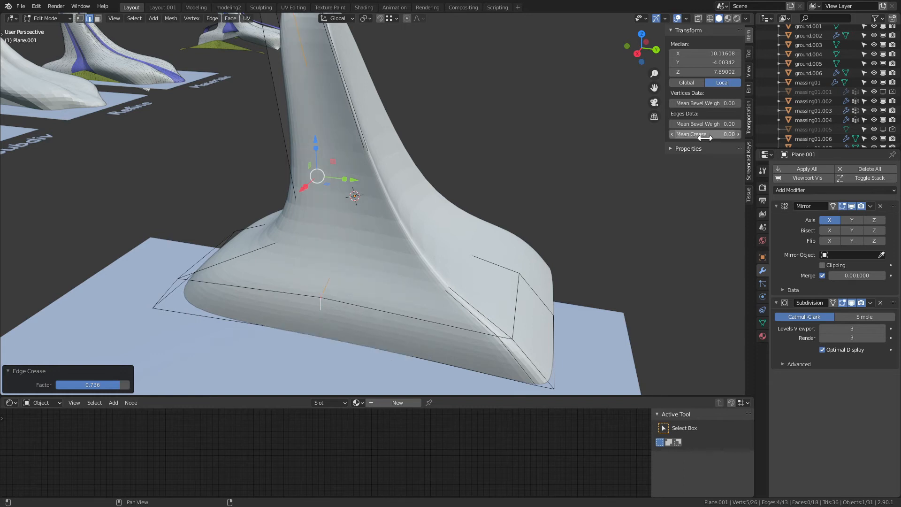
pyautogui.moveTo(708, 136); pyautogui.dragTo(676, 134)
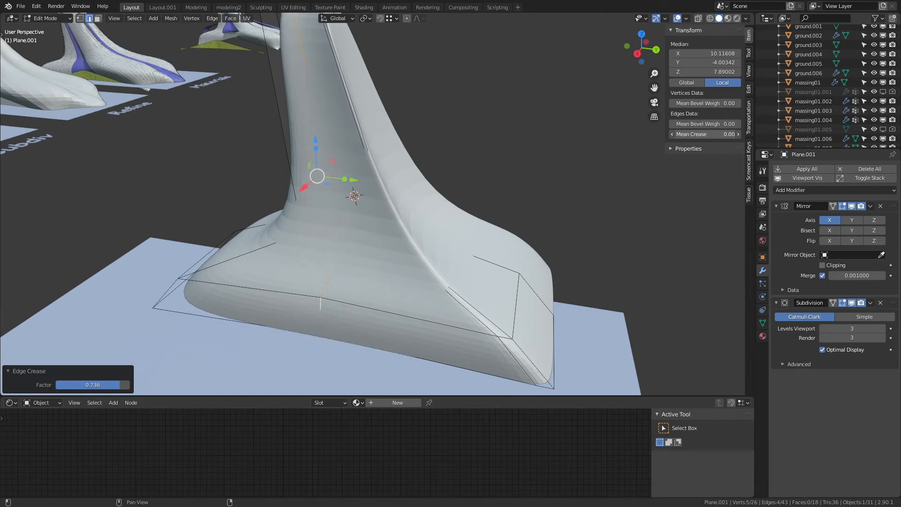
# Select the tower's corner edge loop on the negative Y side and set its mean crease to about 0.97
pyautogui.keyDown('alt'); pyautogui.click(207, 267); pyautogui.keyUp('alt')
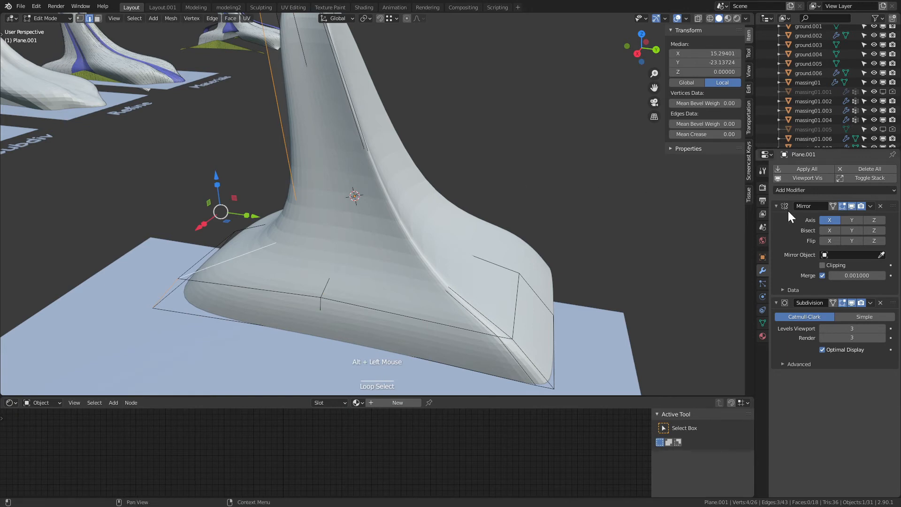
pyautogui.moveTo(678, 134); pyautogui.dragTo(740, 135)
pyautogui.moveTo(424, 192); pyautogui.dragTo(339, 210, button='middle')
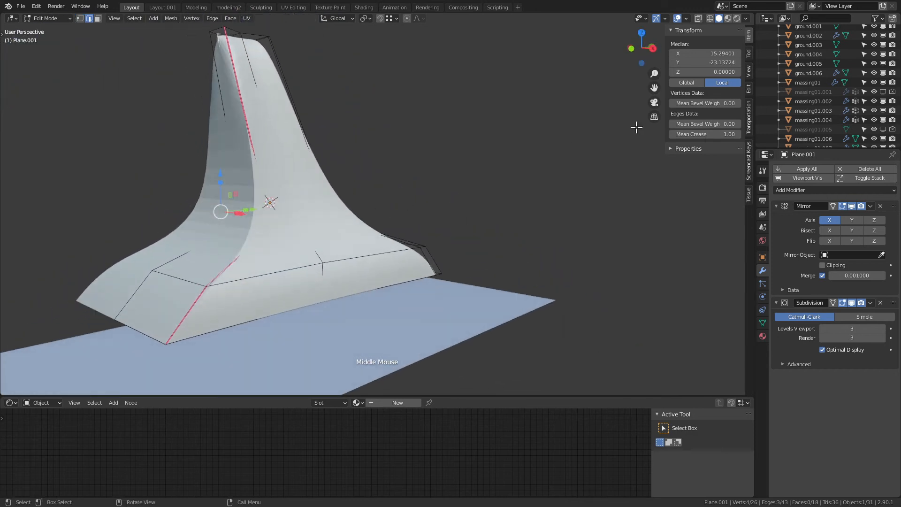
pyautogui.click(705, 135)
pyautogui.moveTo(704, 134); pyautogui.dragTo(697, 135)
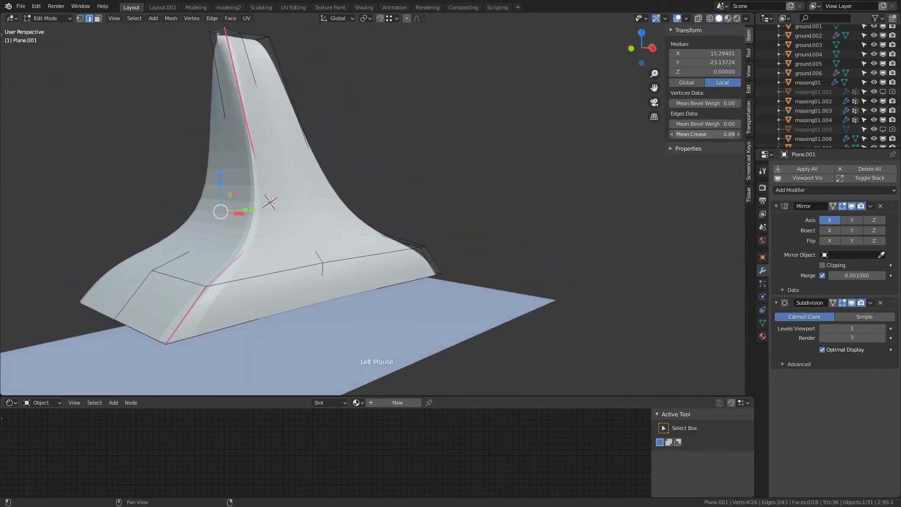
pyautogui.moveTo(697, 134); pyautogui.dragTo(694, 134)
# Move the centre-seam vertex above the positive Y base edge about 6.79 along X, plus another 14.95 or so
pyautogui.moveTo(357, 184); pyautogui.dragTo(321, 211, button='middle')
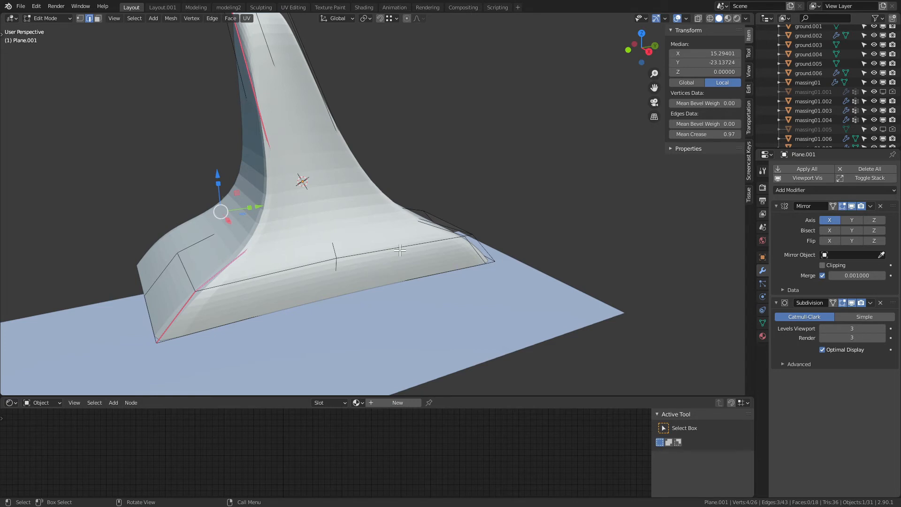
pyautogui.moveTo(400, 250); pyautogui.dragTo(366, 257, button='middle')
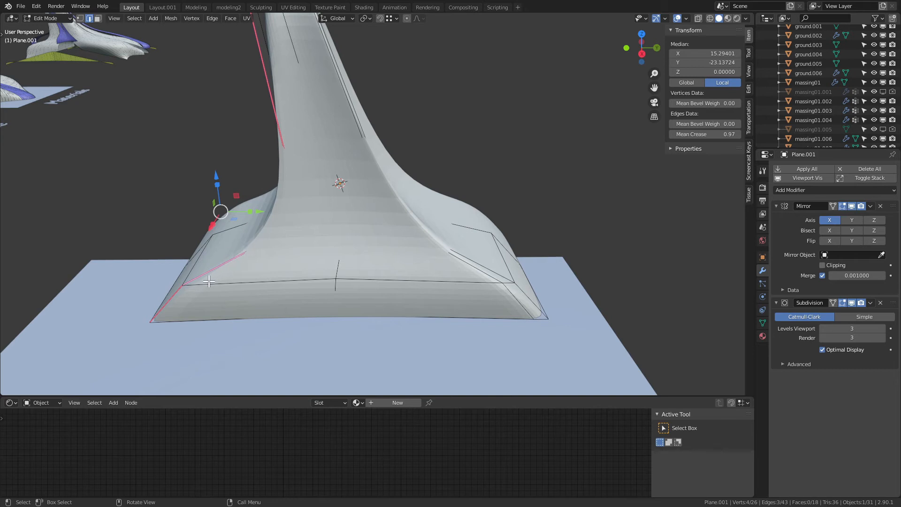
pyautogui.moveTo(409, 255); pyautogui.dragTo(374, 228, button='middle')
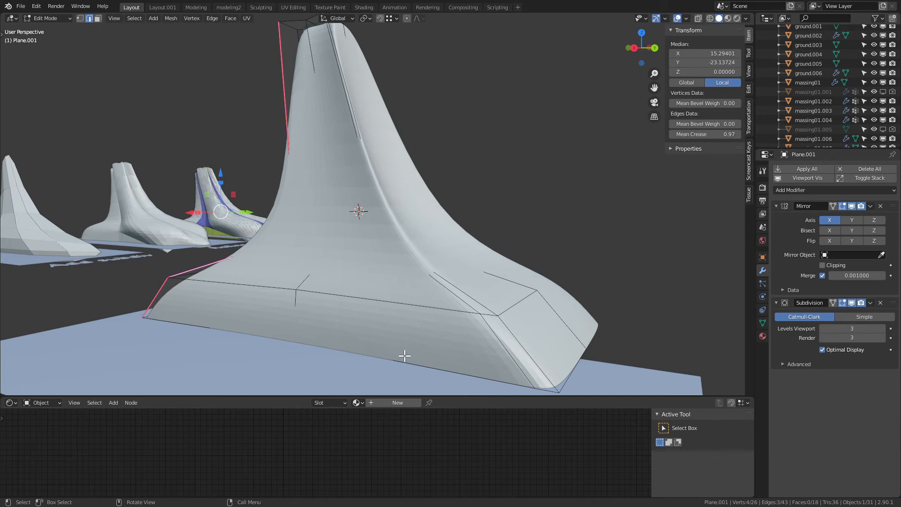
pyautogui.scroll(-2, 432, 338)
pyautogui.moveTo(433, 338); pyautogui.dragTo(389, 272, button='middle')
pyautogui.press('1')
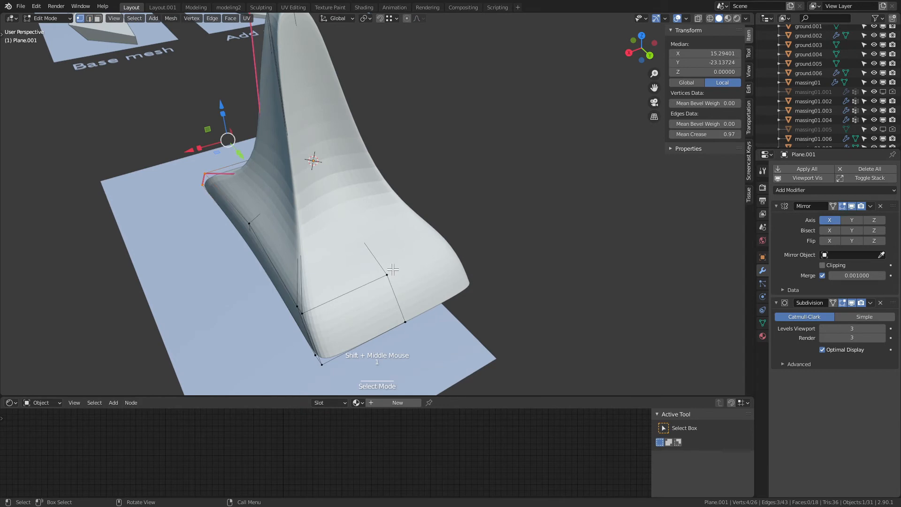
pyautogui.click(393, 279)
pyautogui.moveTo(356, 289); pyautogui.dragTo(321, 298)
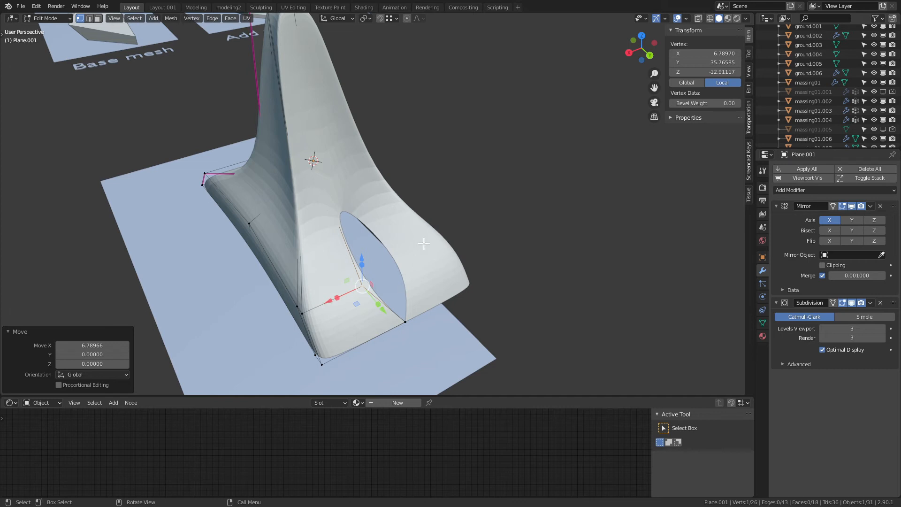
pyautogui.moveTo(330, 300); pyautogui.dragTo(260, 293)
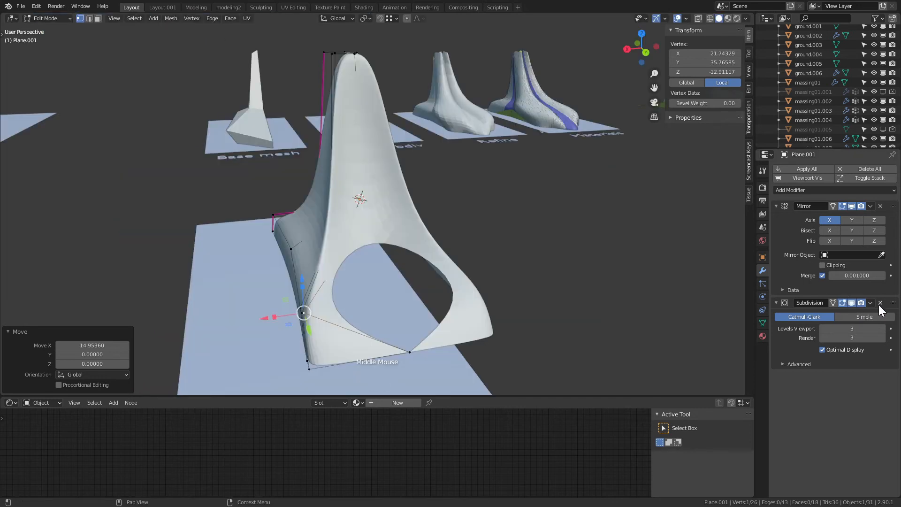
# Reorder the modifiers so Subdivision comes before Mirror, and inspect the gap along the mirror seam
pyautogui.moveTo(893, 304); pyautogui.dragTo(893, 219)
pyautogui.moveTo(459, 256); pyautogui.dragTo(383, 301, button='middle')
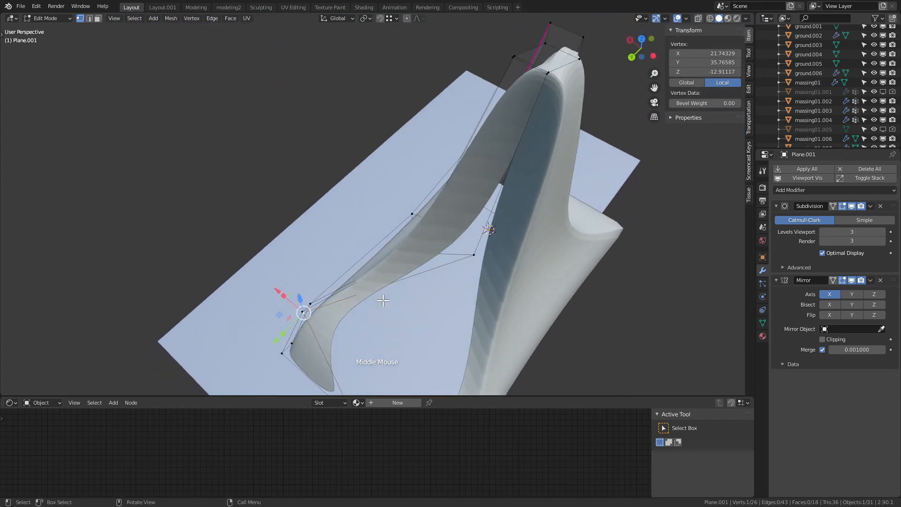
pyautogui.scroll(-3, 410, 261)
pyautogui.moveTo(416, 265); pyautogui.dragTo(436, 235, button='middle')
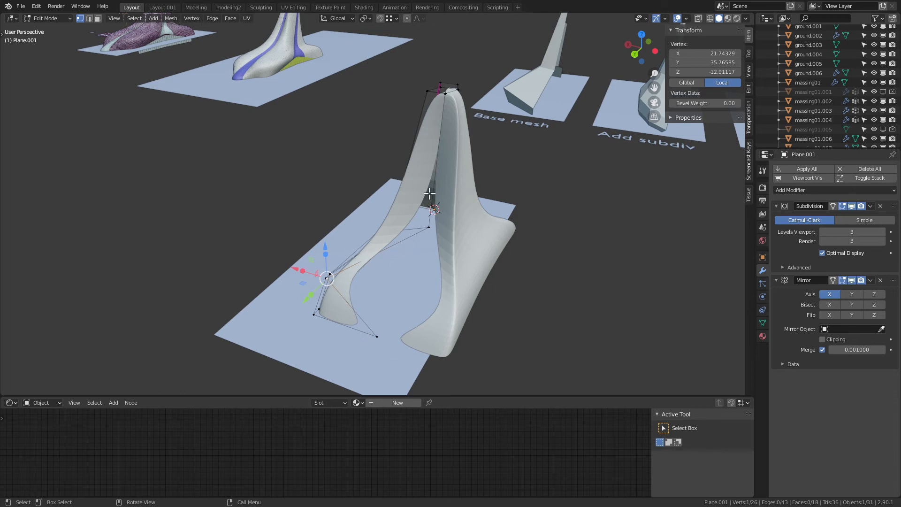
# Compare the mesh with the Mirror and Subdivision modifiers temporarily hidden in the viewport, restoring both
pyautogui.click(851, 281)
pyautogui.moveTo(720, 272); pyautogui.dragTo(399, 239, button='middle')
pyautogui.click(851, 206)
pyautogui.moveTo(667, 250); pyautogui.dragTo(628, 244, button='middle')
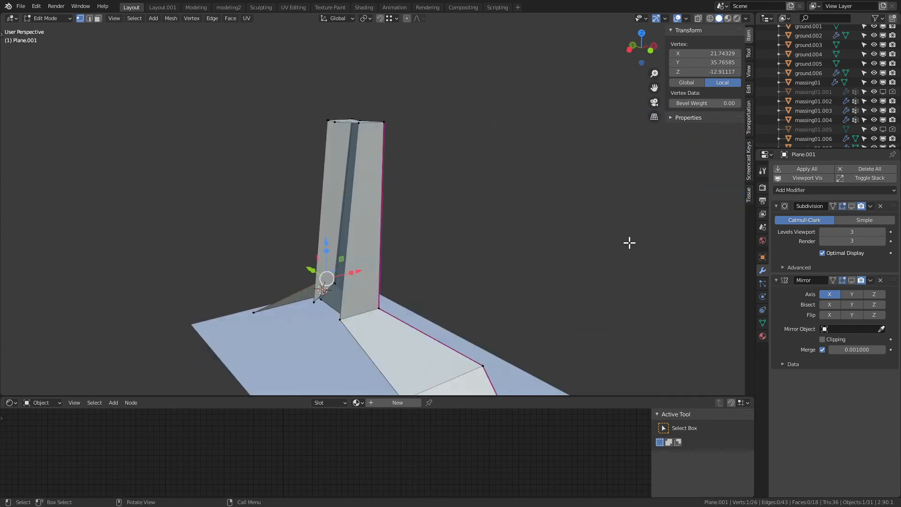
pyautogui.click(852, 206)
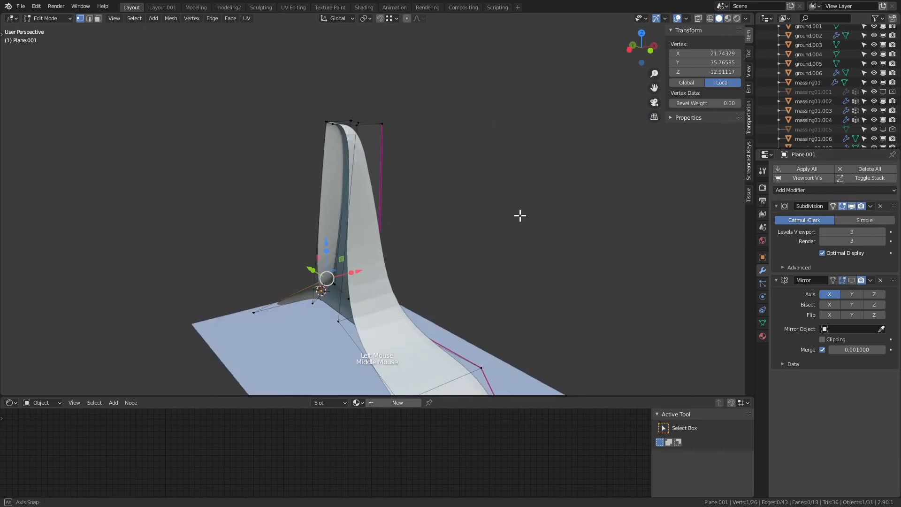
pyautogui.moveTo(519, 216); pyautogui.dragTo(775, 235, button='middle')
pyautogui.click(852, 280)
pyautogui.scroll(-1, 469, 216)
pyautogui.moveTo(469, 216); pyautogui.dragTo(449, 228, button='middle')
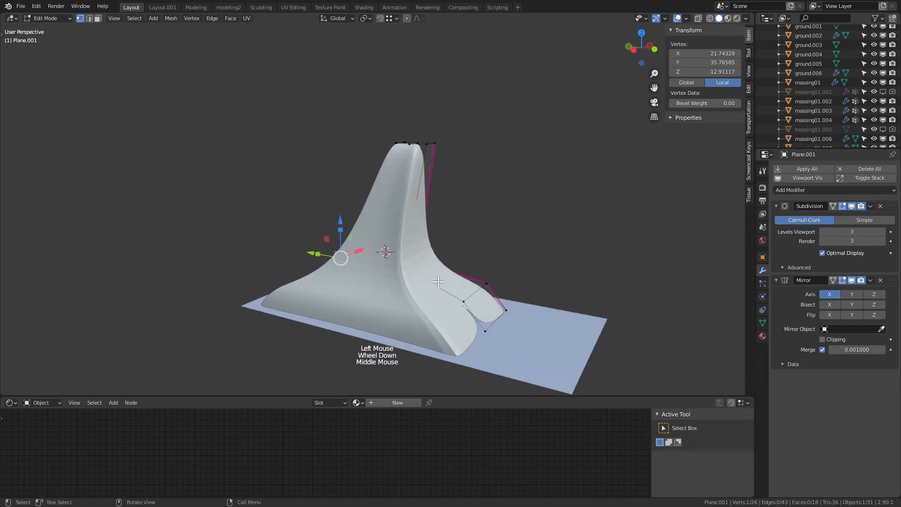
# Move the centre-seam vertex at the foot of the tower's shaft about 8.85 along Y
pyautogui.scroll(1, 439, 282)
pyautogui.moveTo(439, 282); pyautogui.dragTo(398, 267, button='middle')
pyautogui.moveTo(300, 121); pyautogui.dragTo(315, 165, button='middle')
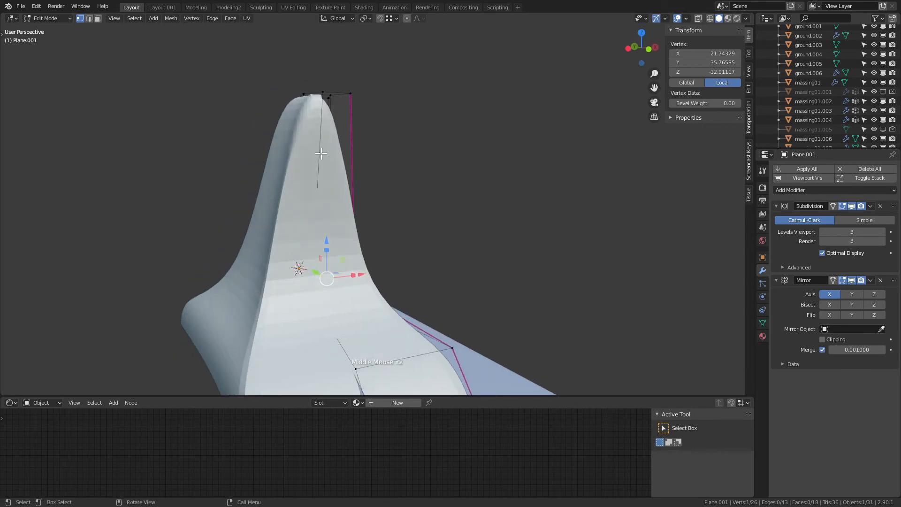
pyautogui.click(305, 299)
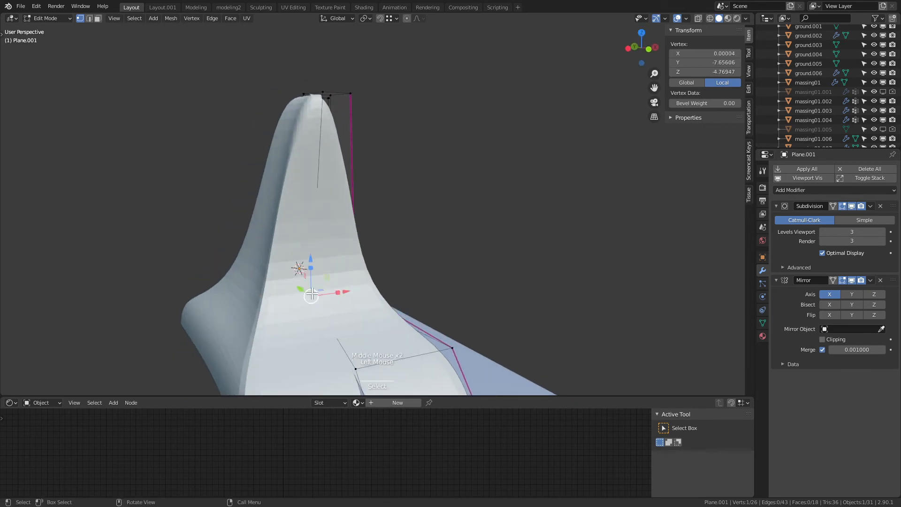
pyautogui.moveTo(296, 284); pyautogui.dragTo(282, 273)
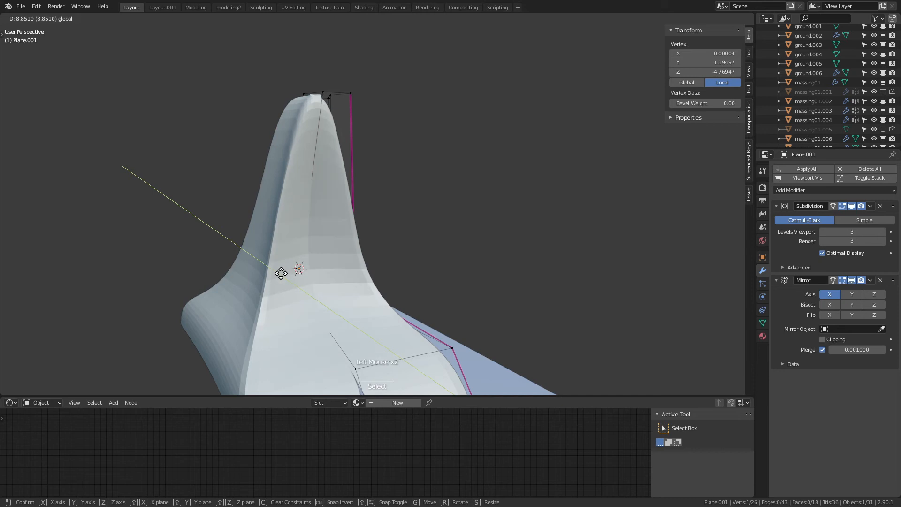
# Reorder the modifiers so Mirror comes before Subdivision
pyautogui.moveTo(294, 275)
pyautogui.mouseDown(button='middle')
pyautogui.moveTo(236, 259)
pyautogui.moveTo(276, 273)
pyautogui.mouseUp(button='middle')
pyautogui.moveTo(332, 223); pyautogui.dragTo(320, 268, button='middle')
pyautogui.scroll(4, 255, 177)
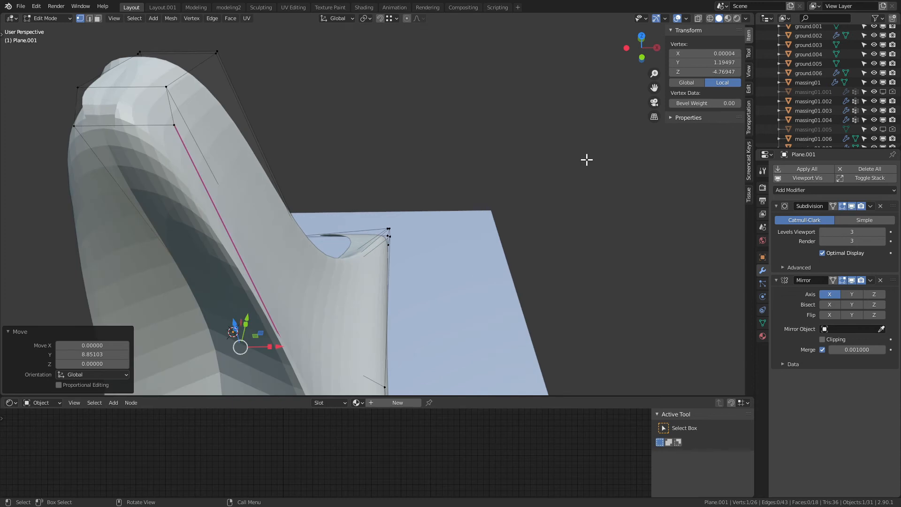
pyautogui.moveTo(895, 280); pyautogui.dragTo(897, 192)
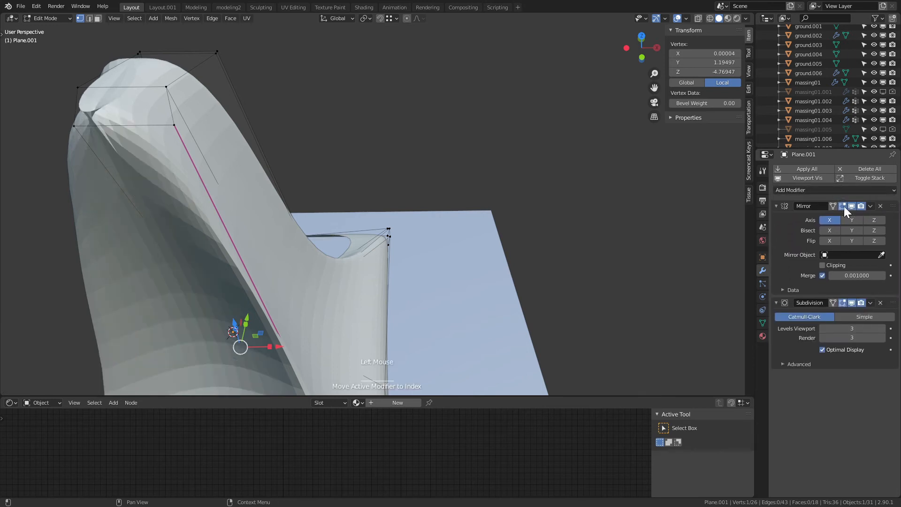
# Move the centre-seam vertex at the tower's top about 2.39 along X, away from the mirror plane
pyautogui.click(78, 87)
pyautogui.moveTo(93, 93); pyautogui.dragTo(112, 88, button='middle')
pyautogui.moveTo(113, 83); pyautogui.dragTo(147, 44)
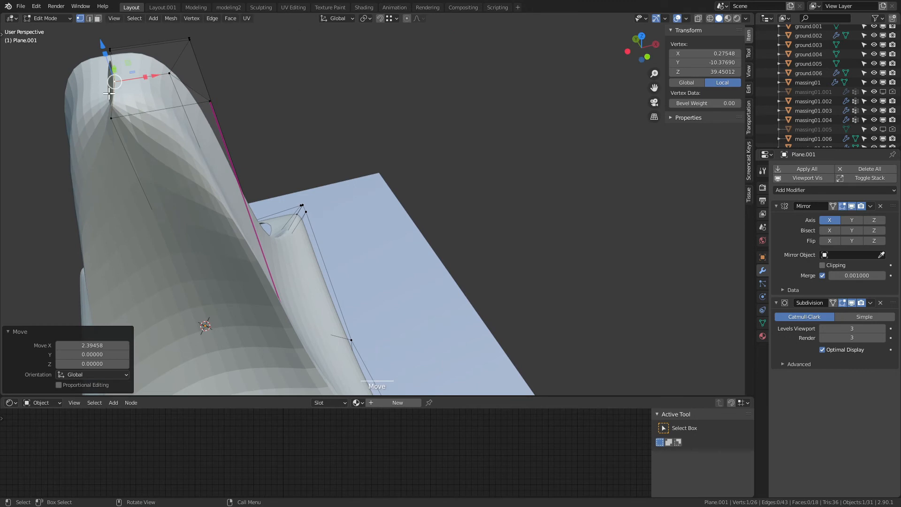
# Enable vertex snapping and snap the tower's top vertex along X back in line with the neighbouring centre-seam vertex
pyautogui.click(379, 18)
pyautogui.click(390, 20)
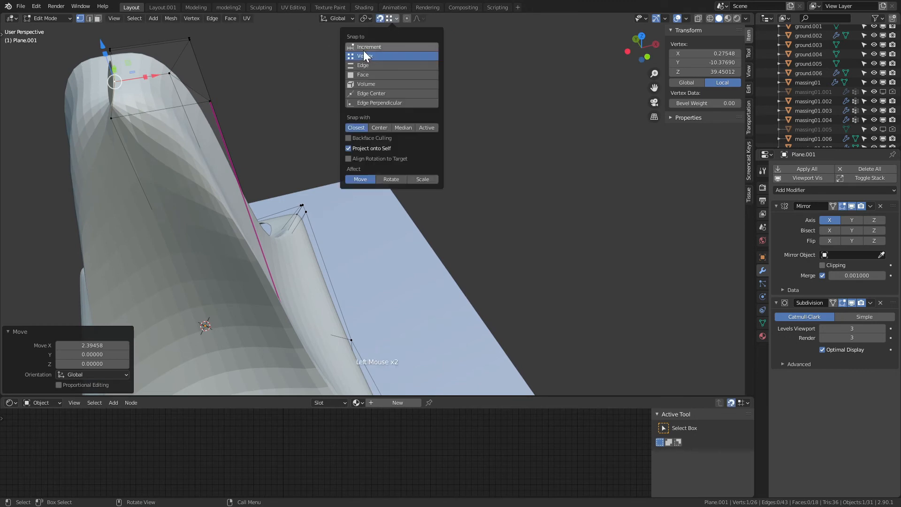
pyautogui.moveTo(160, 73); pyautogui.dragTo(108, 48)
pyautogui.moveTo(158, 79); pyautogui.dragTo(93, 81)
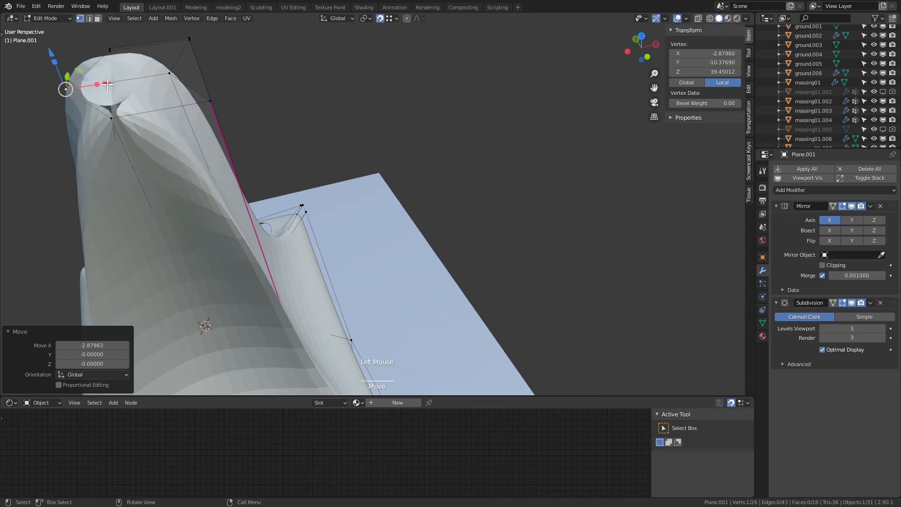
pyautogui.moveTo(105, 83); pyautogui.dragTo(108, 56)
pyautogui.click(108, 55)
pyautogui.moveTo(140, 89); pyautogui.dragTo(199, 73, button='middle')
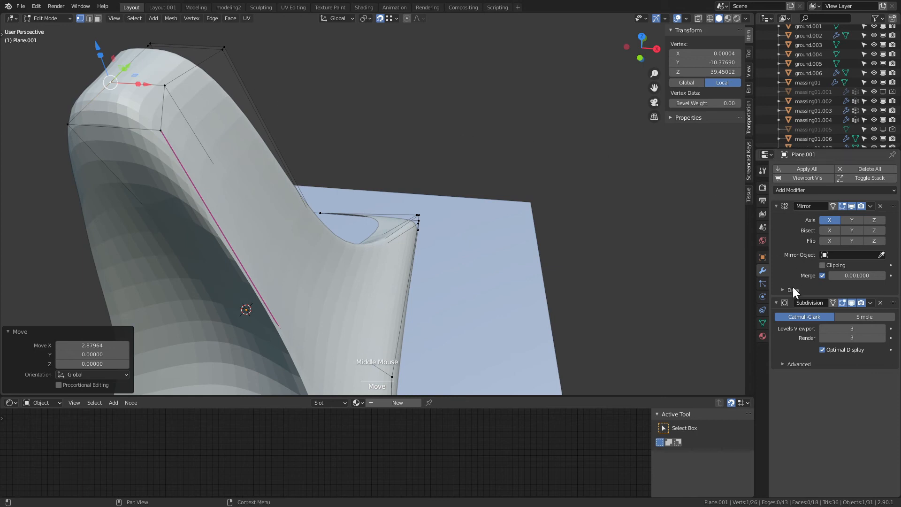
# Hide the Subdivision and Mirror modifiers' effects in the viewport and collapse the Mirror settings
pyautogui.click(852, 304)
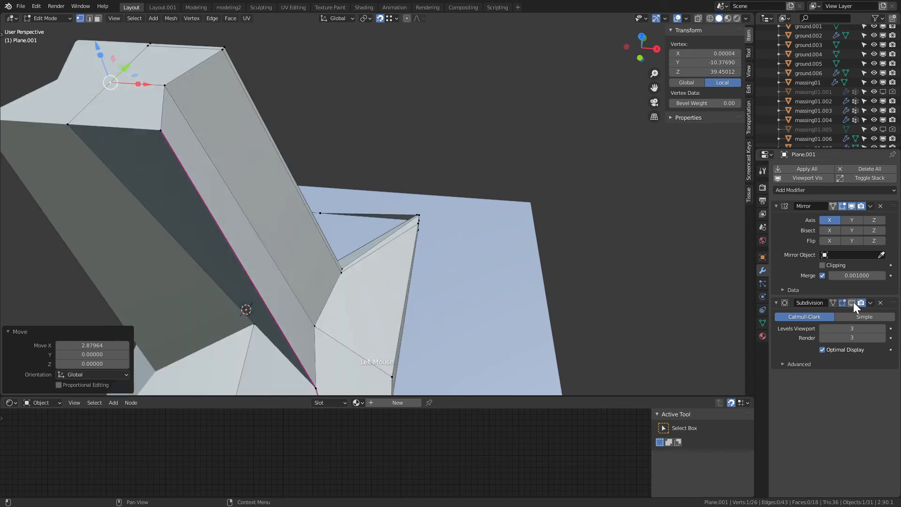
pyautogui.click(853, 203)
pyautogui.click(852, 204)
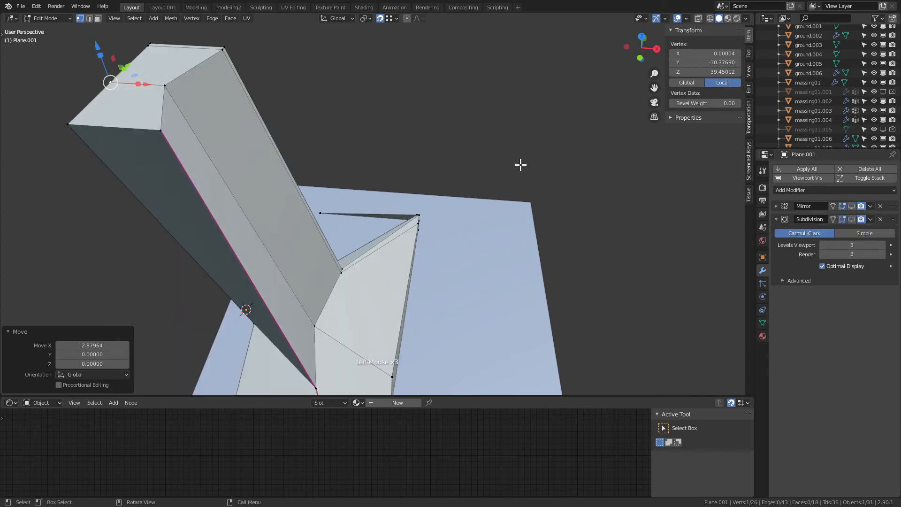
# Show the effects of the Mirror and Subdivision modifiers in the viewport again
pyautogui.scroll(-2, 560, 178)
pyautogui.moveTo(376, 167); pyautogui.dragTo(443, 143, button='middle')
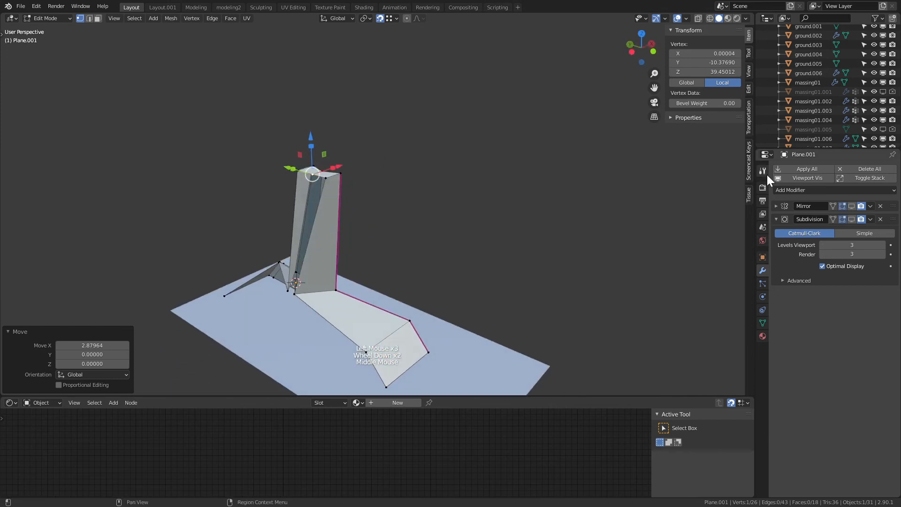
pyautogui.click(852, 208)
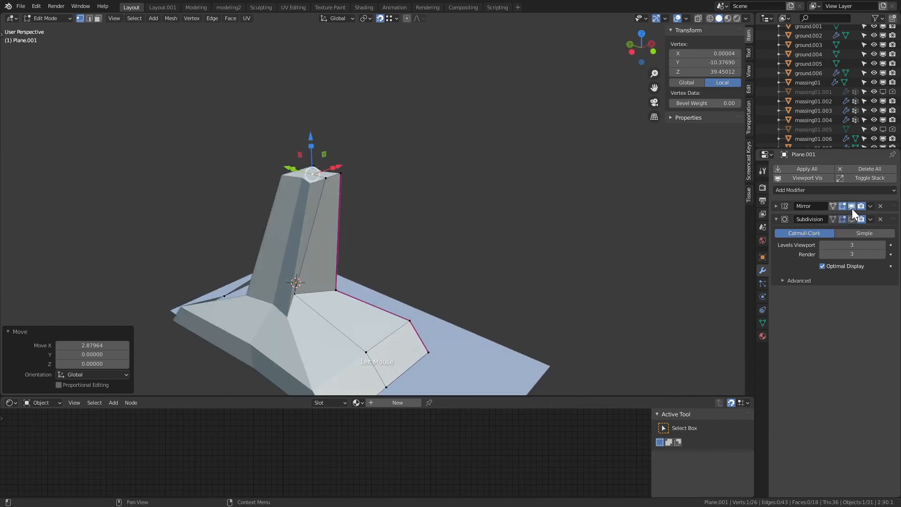
pyautogui.moveTo(539, 215); pyautogui.dragTo(434, 215, button='middle')
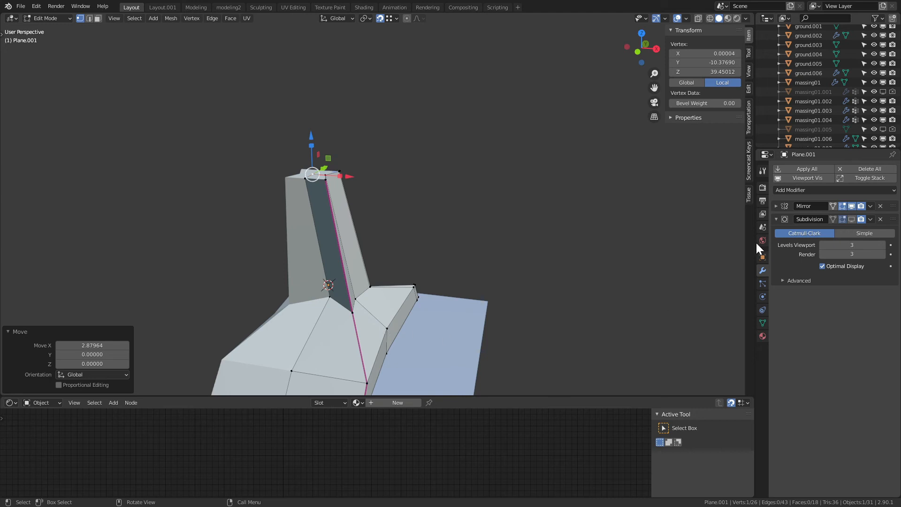
pyautogui.click(852, 219)
pyautogui.moveTo(370, 263); pyautogui.dragTo(231, 269, button='middle')
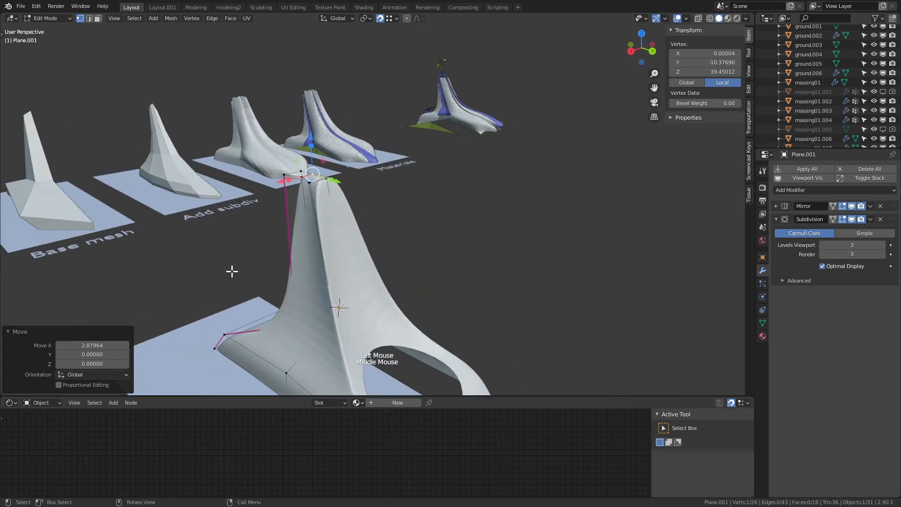
pyautogui.scroll(-2, 231, 269)
pyautogui.moveTo(281, 291); pyautogui.dragTo(348, 310, button='middle')
pyautogui.moveTo(348, 310); pyautogui.dragTo(331, 308, button='middle')
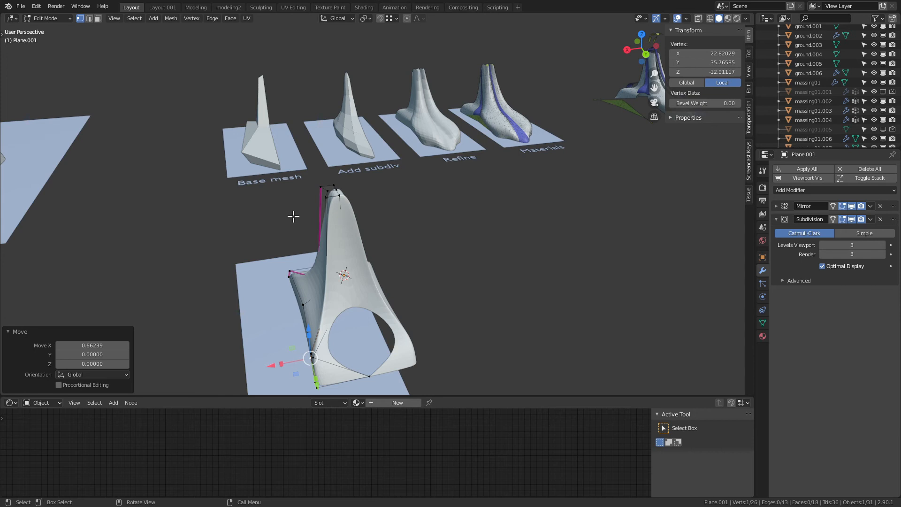
# Review the multi-view arrangement of the Layout.001 workspace and select the smooth tower on the large ground plane
pyautogui.scroll(-4, 378, 233)
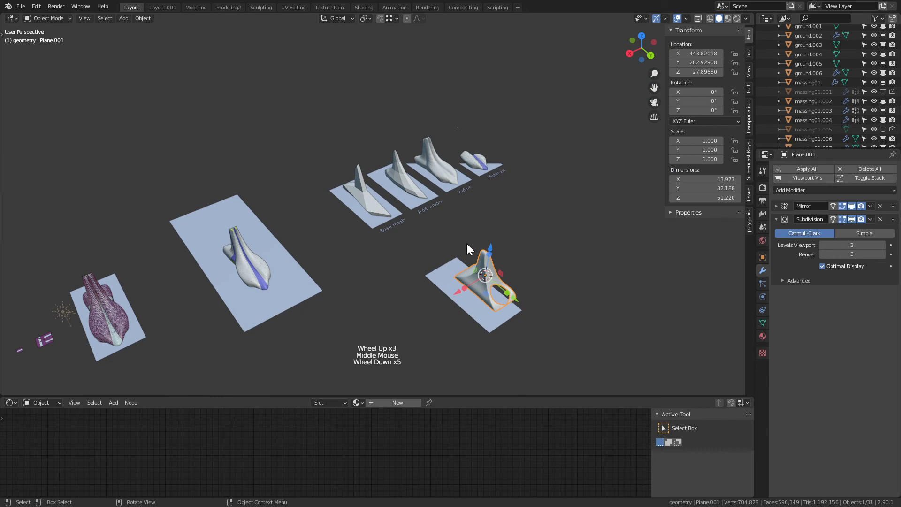
pyautogui.scroll(2, 534, 249)
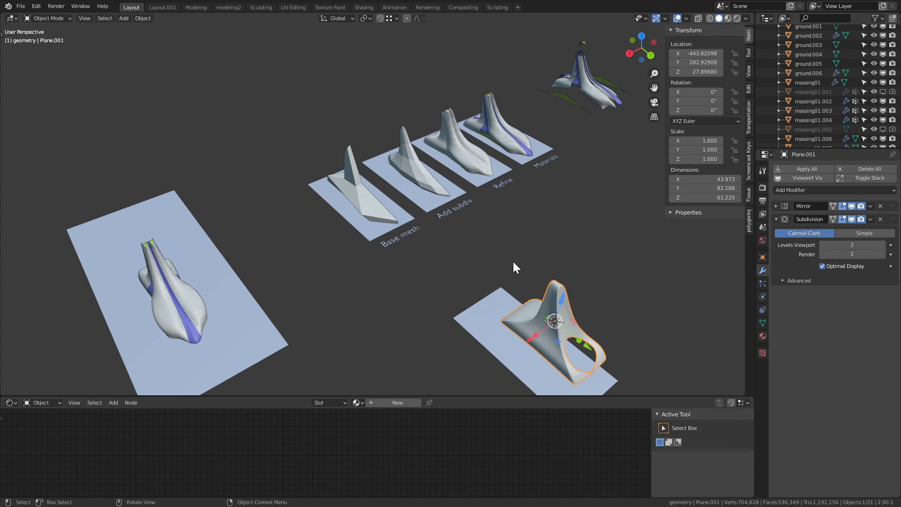
pyautogui.click(170, 8)
pyautogui.scroll(-8, 63, 323)
pyautogui.scroll(4, 102, 313)
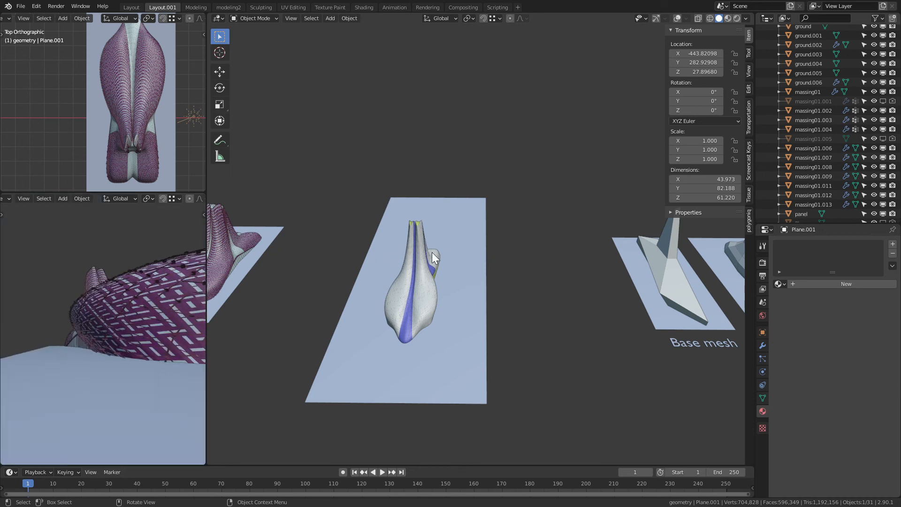
pyautogui.scroll(-2, 462, 305)
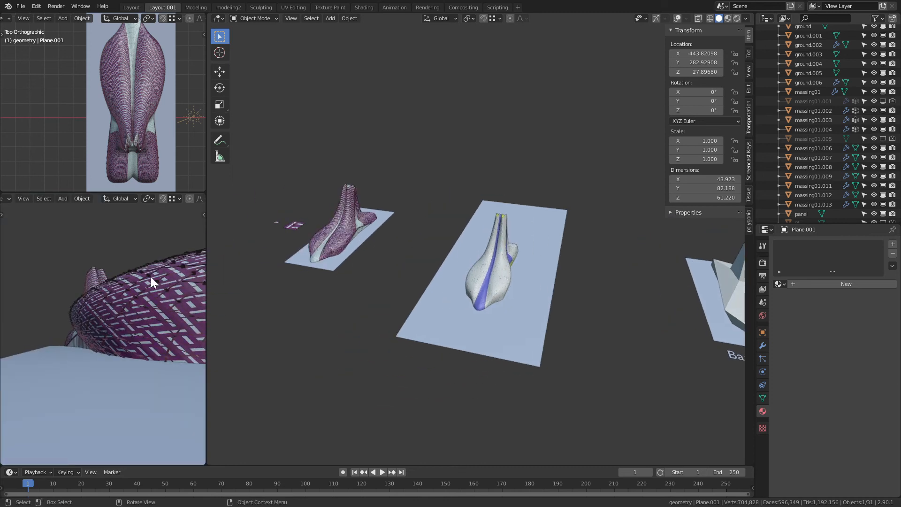
pyautogui.scroll(-6, 85, 292)
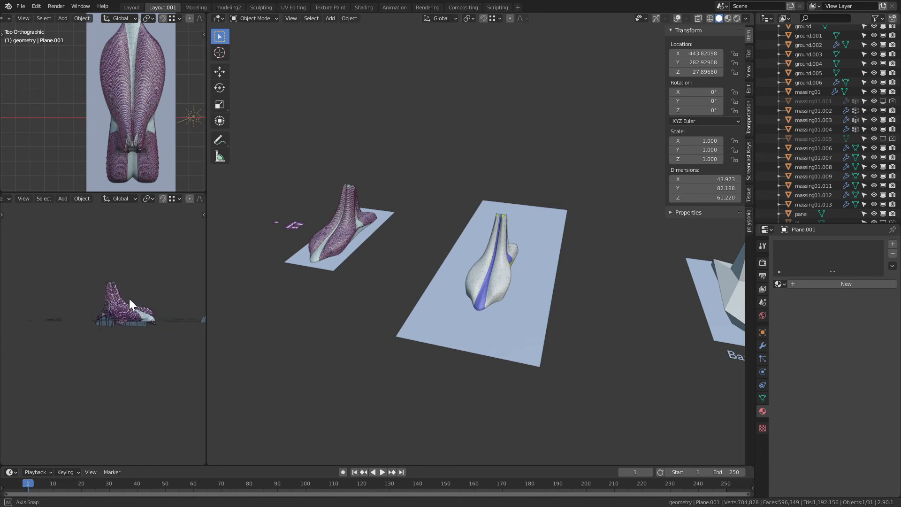
pyautogui.moveTo(130, 292); pyautogui.dragTo(151, 295, button='middle')
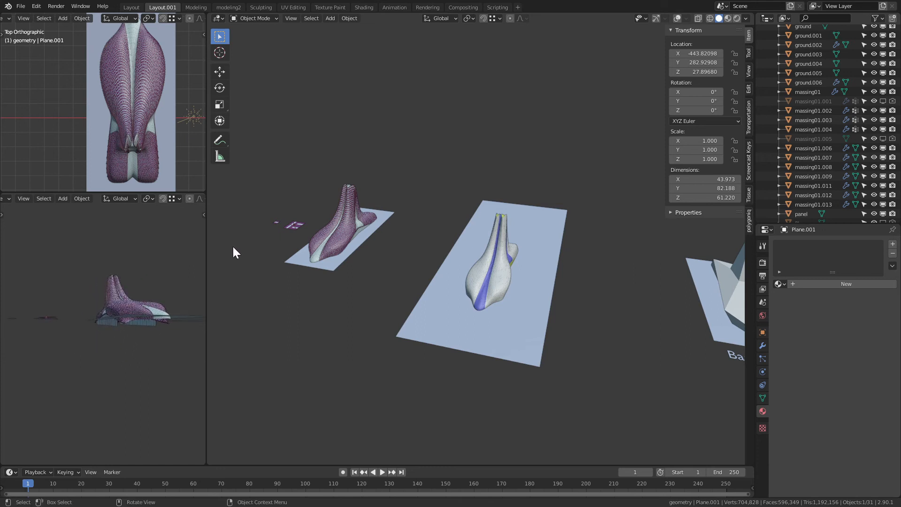
pyautogui.click(491, 250)
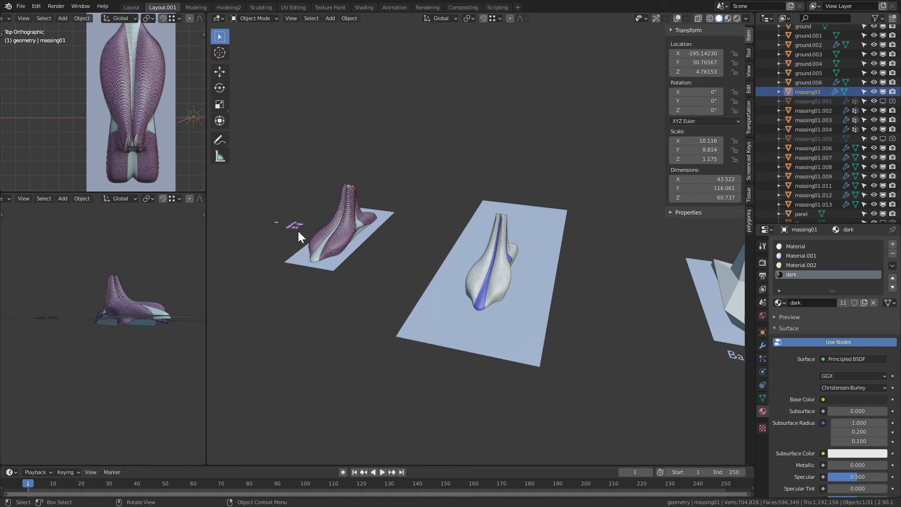
# Look through the modelling, Sculpting, UV Editing, Texture Paint and Shading workspaces, and return to the Layout workspace
pyautogui.click(128, 8)
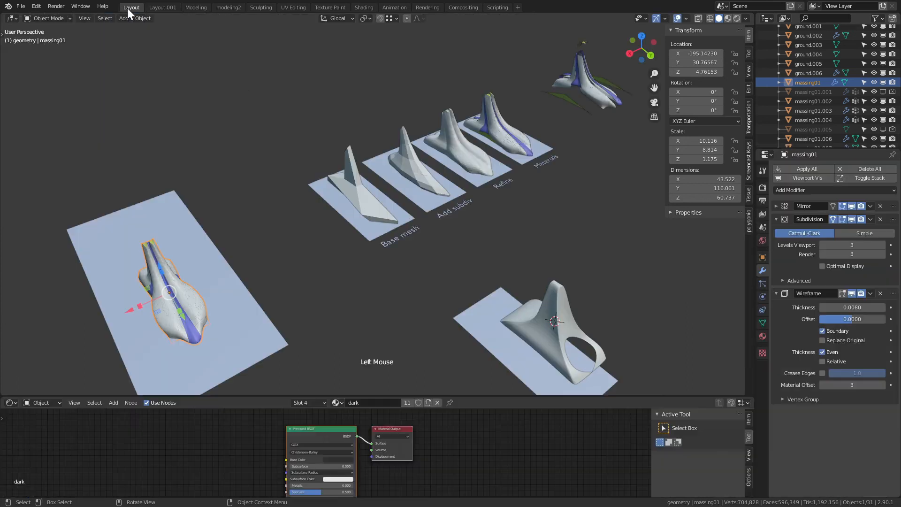
pyautogui.click(196, 5)
pyautogui.click(221, 6)
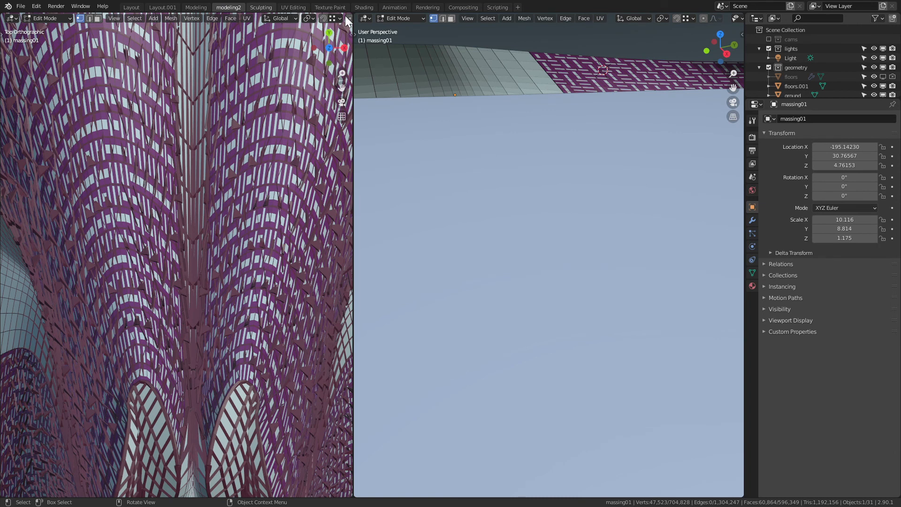
pyautogui.click(261, 7)
pyautogui.click(298, 6)
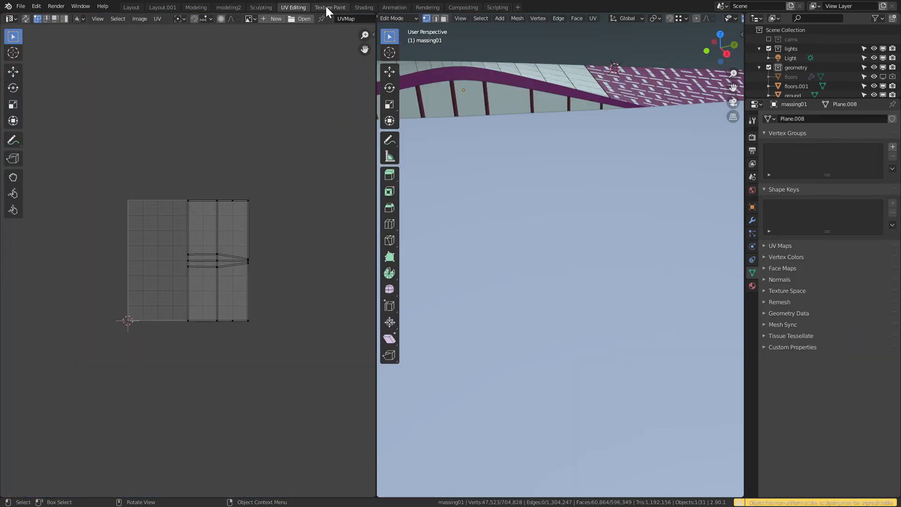
pyautogui.click(326, 6)
pyautogui.click(131, 8)
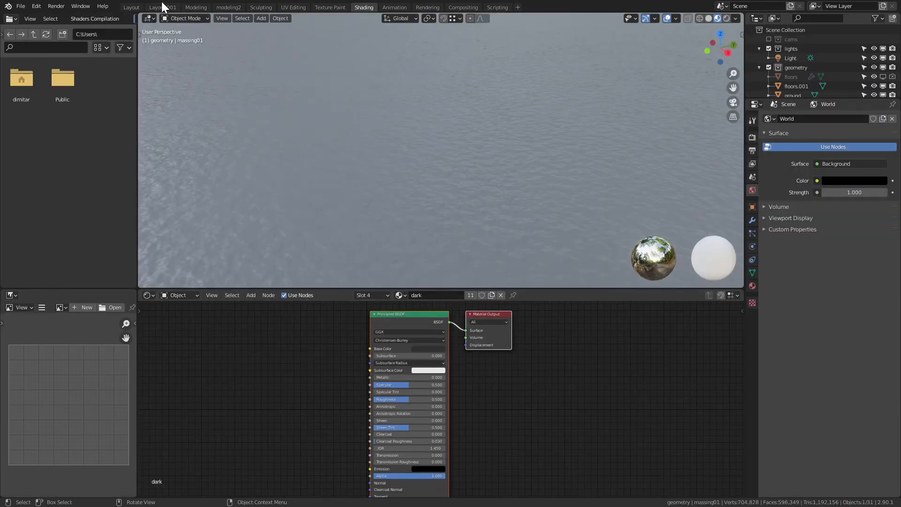
pyautogui.click(133, 7)
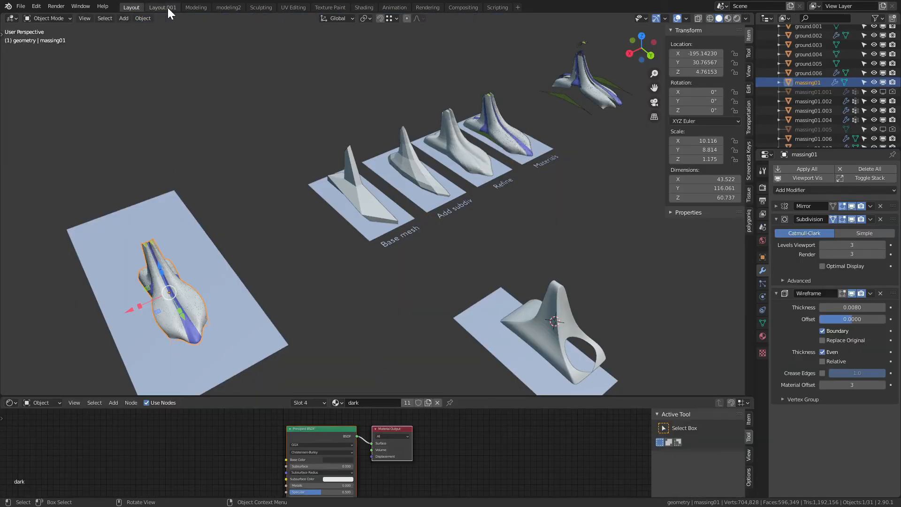
# Duplicate the Layout workspace and split its 3D viewport vertically into a narrow view and a wide main view
pyautogui.rightClick(133, 5)
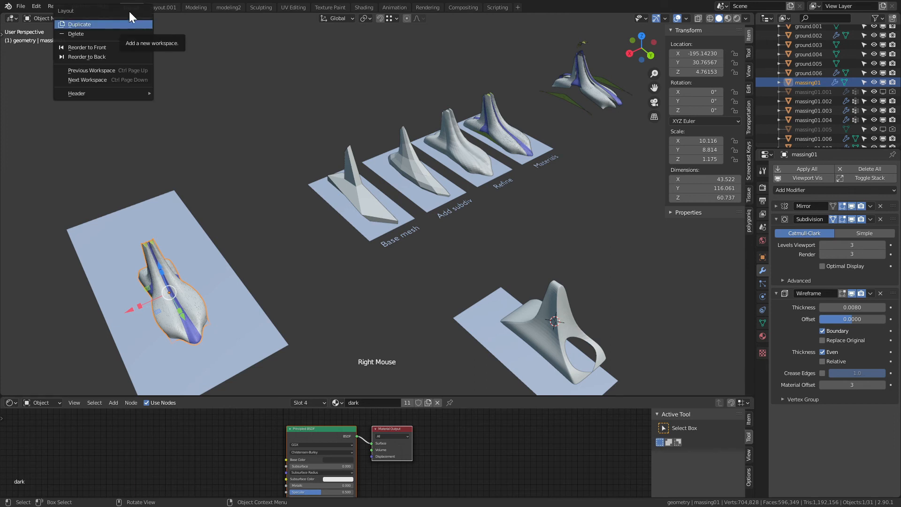
pyautogui.click(122, 21)
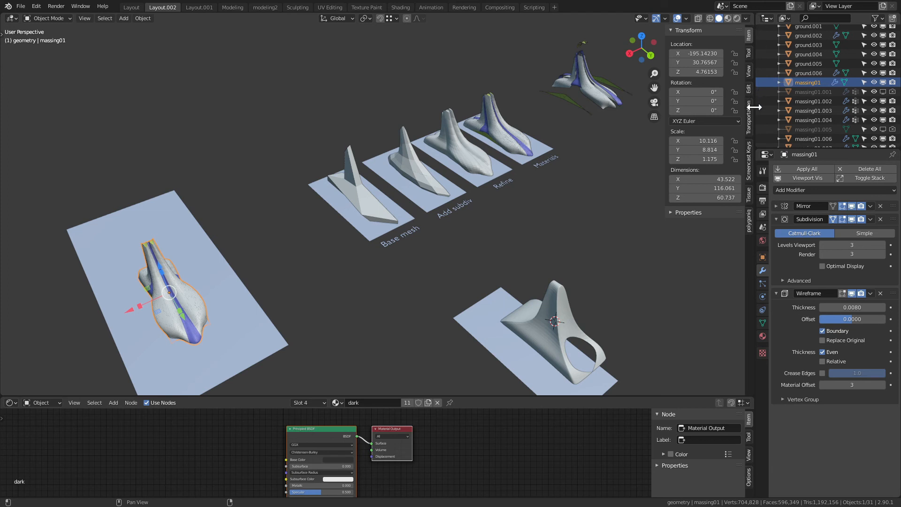
pyautogui.rightClick(753, 18)
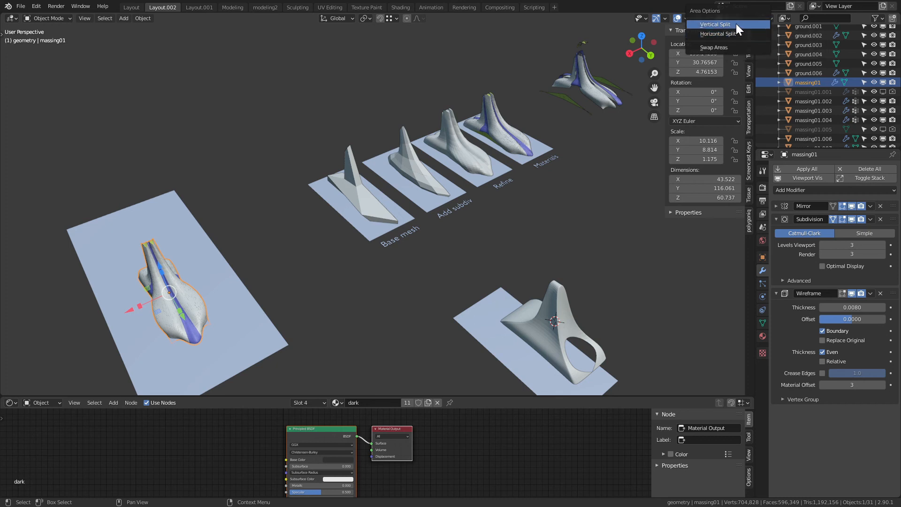
pyautogui.click(737, 24)
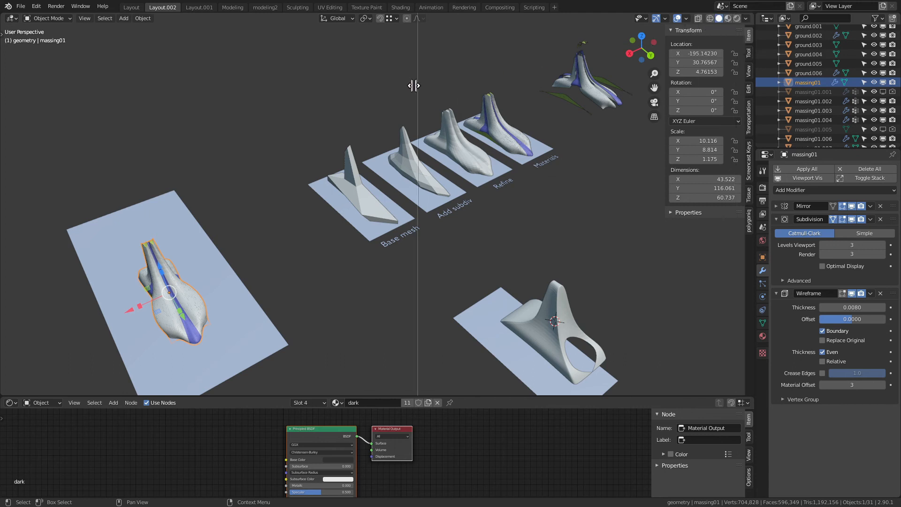
pyautogui.click(175, 84)
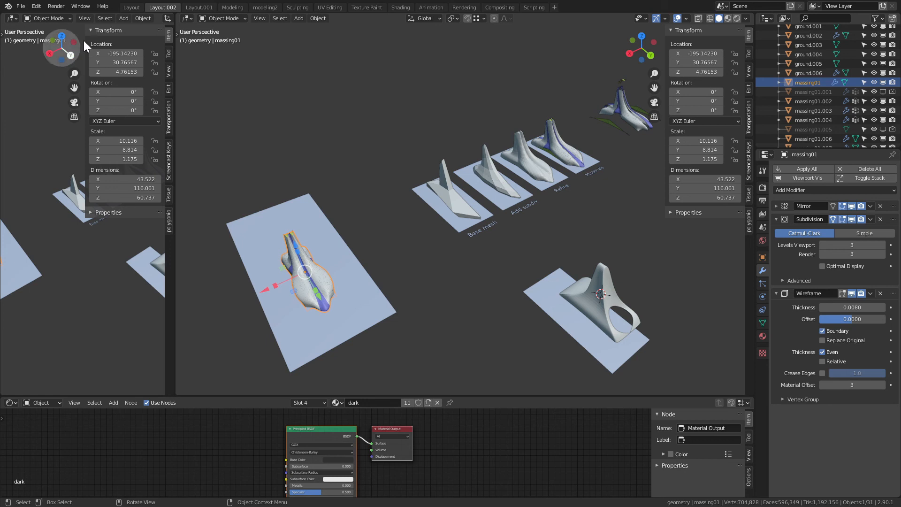
# Hide the sidebar, gizmos and overlays in the narrow 3D viewport
pyautogui.press('n')
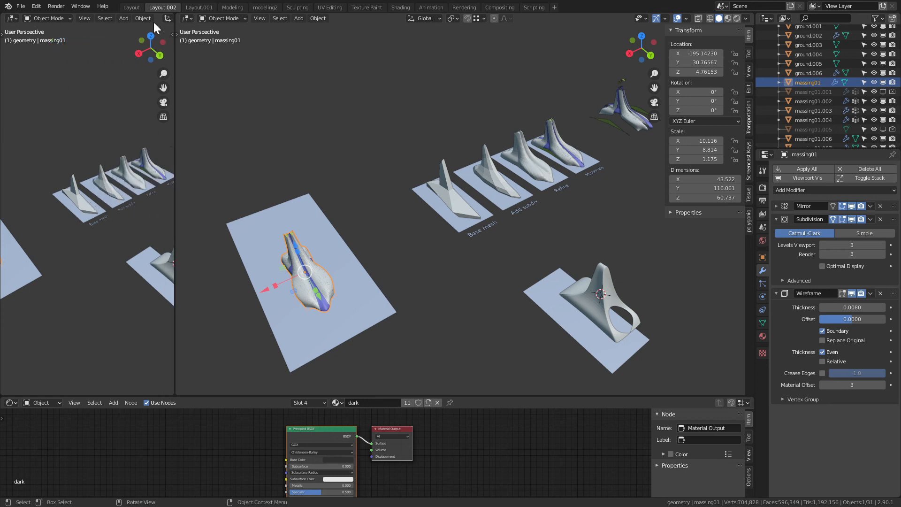
pyautogui.scroll(-8, 133, 17)
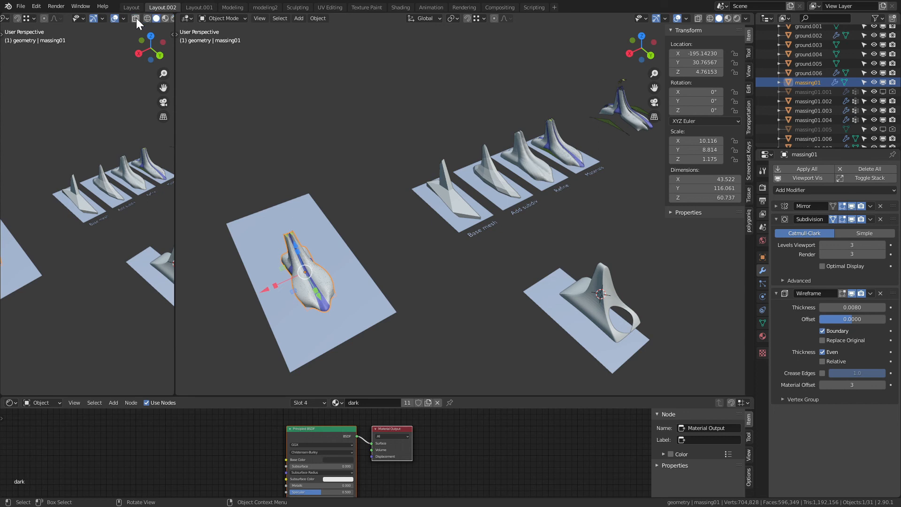
pyautogui.click(94, 18)
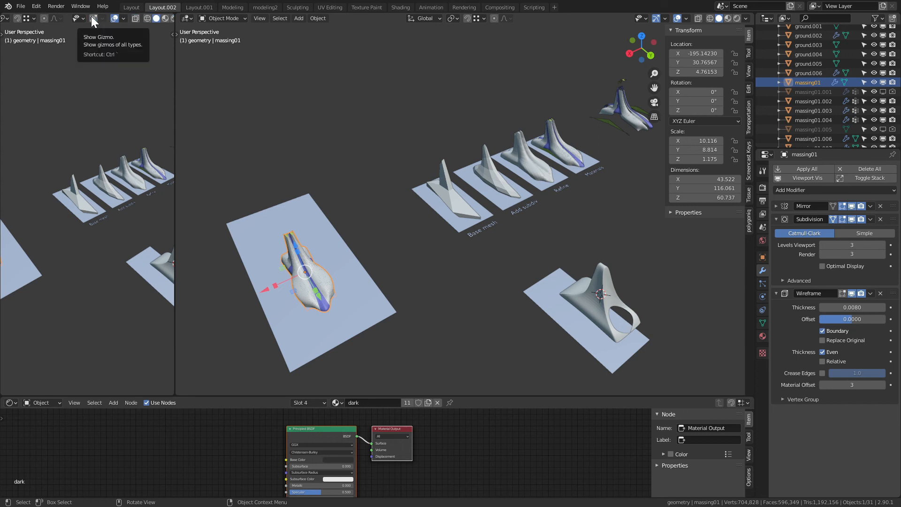
pyautogui.click(113, 18)
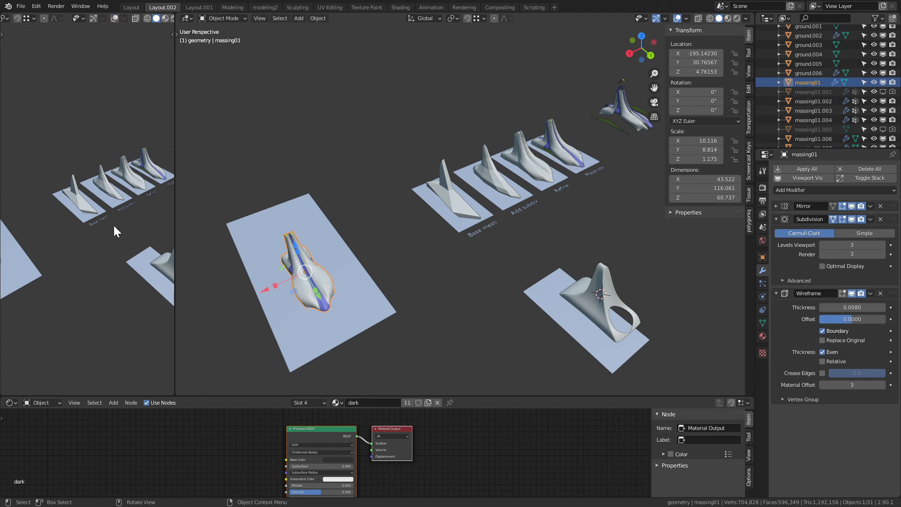
# Frame the purple tessellated tower close up in the narrow viewport
pyautogui.press('KP_0')
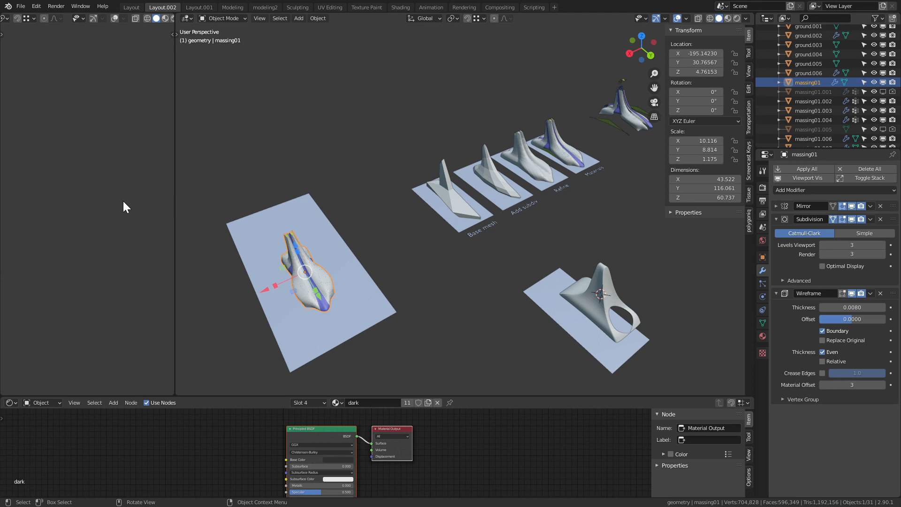
pyautogui.press('KP_0')
pyautogui.moveTo(35, 264)
pyautogui.keyDown('shift'); pyautogui.mouseDown(button='middle')
pyautogui.moveTo(46, 245)
pyautogui.moveTo(135, 224)
pyautogui.mouseUp(button='middle'); pyautogui.keyUp('shift')
pyautogui.keyDown('shift'); pyautogui.moveTo(63, 244); pyautogui.dragTo(126, 230, button='middle'); pyautogui.keyUp('shift')
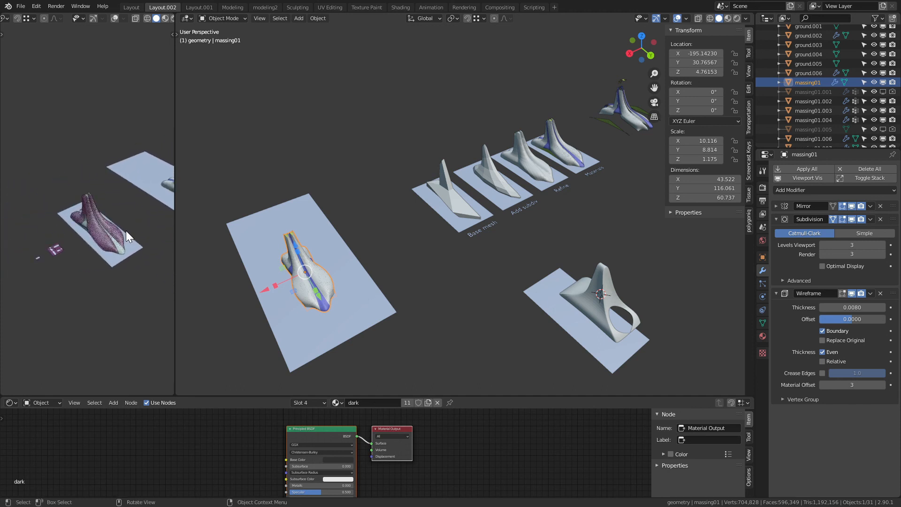
pyautogui.scroll(4, 105, 230)
pyautogui.scroll(8, 106, 228)
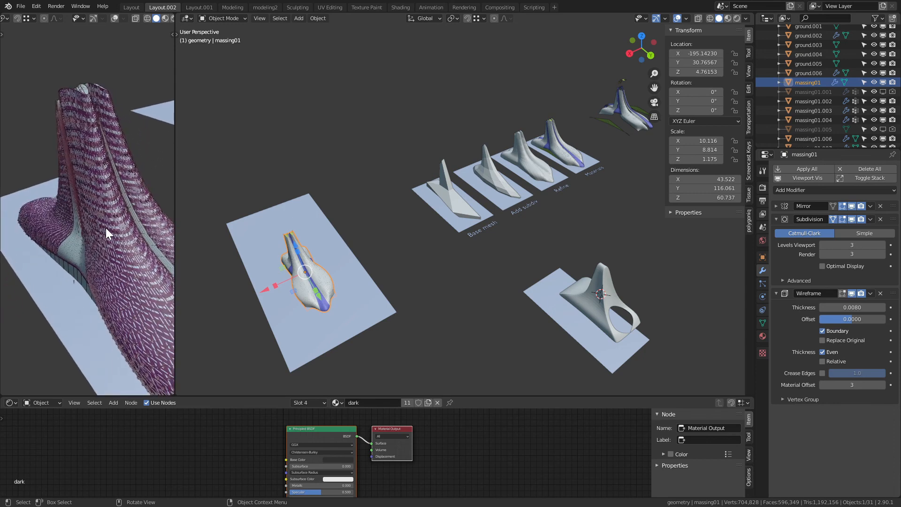
pyautogui.scroll(6, 105, 227)
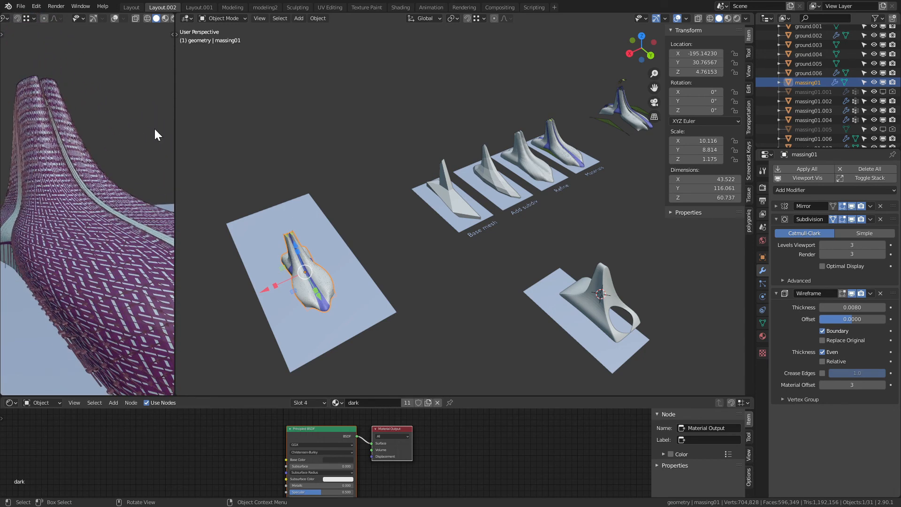
# Split the narrow viewport horizontally into two stacked views of about equal height
pyautogui.rightClick(173, 397)
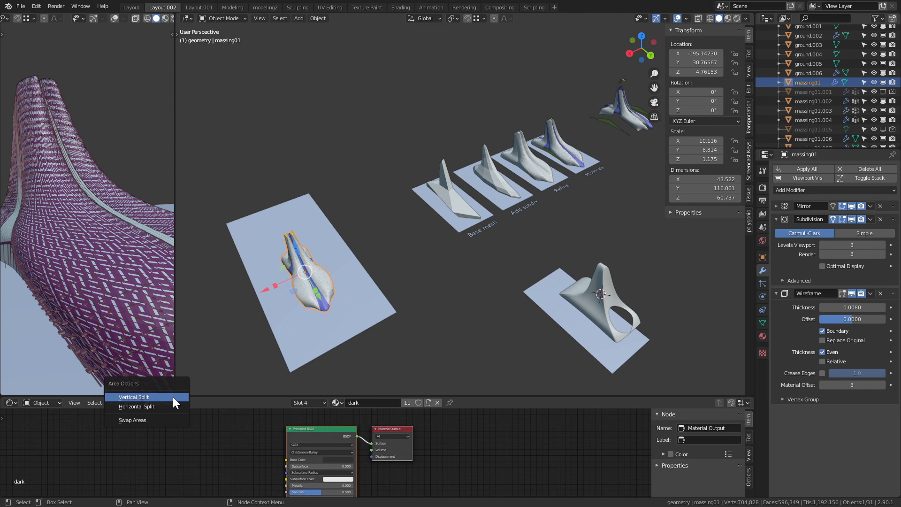
pyautogui.click(173, 407)
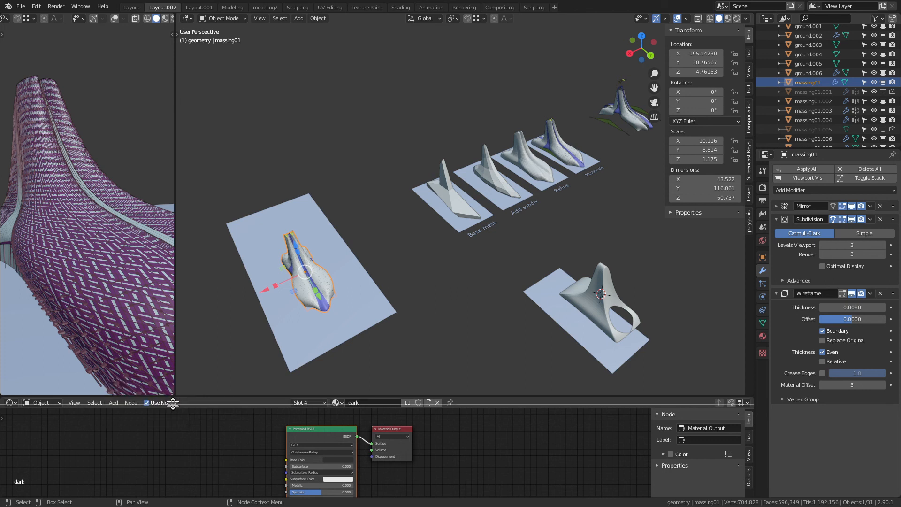
pyautogui.click(143, 218)
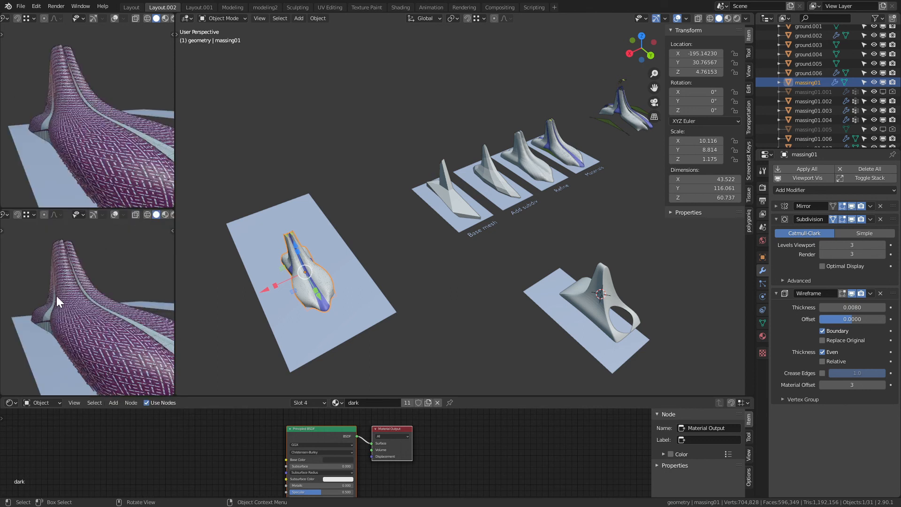
# Frame the tessellated tower from a different angle in the lower of the two stacked viewports
pyautogui.scroll(-10, 67, 316)
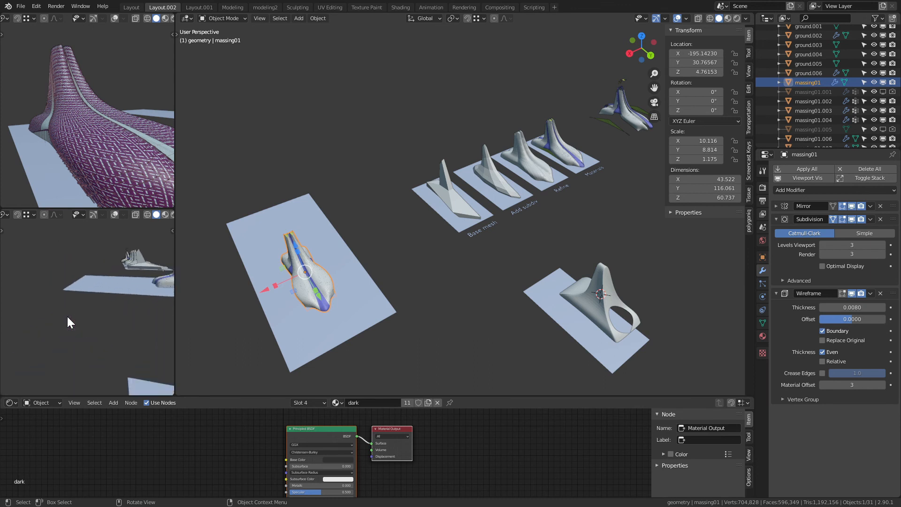
pyautogui.moveTo(67, 316)
pyautogui.mouseDown(button='middle')
pyautogui.moveTo(94, 318)
pyautogui.moveTo(67, 317)
pyautogui.mouseUp(button='middle')
pyautogui.scroll(4, 67, 316)
pyautogui.scroll(8, 67, 317)
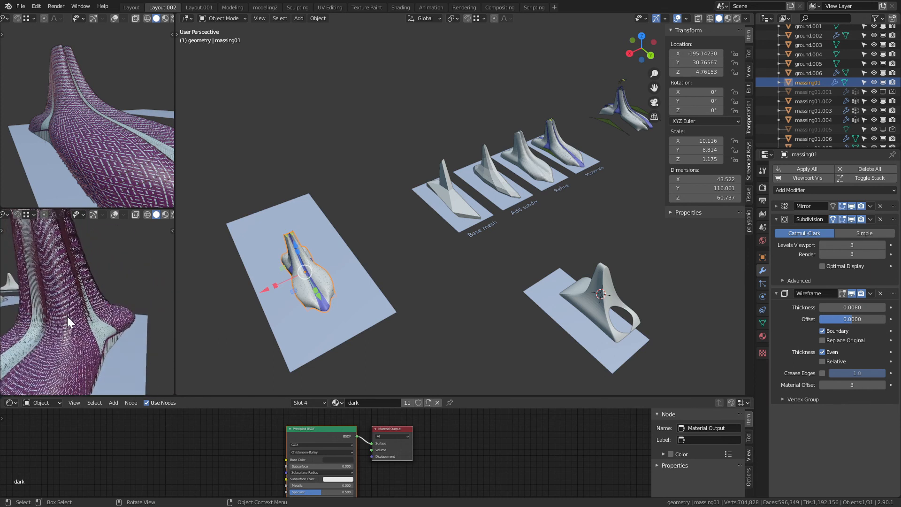
# Duplicate the massing on the Refine plate and move the copy about -234 along Y, clear of the row
pyautogui.moveTo(67, 316); pyautogui.dragTo(67, 308, button='middle')
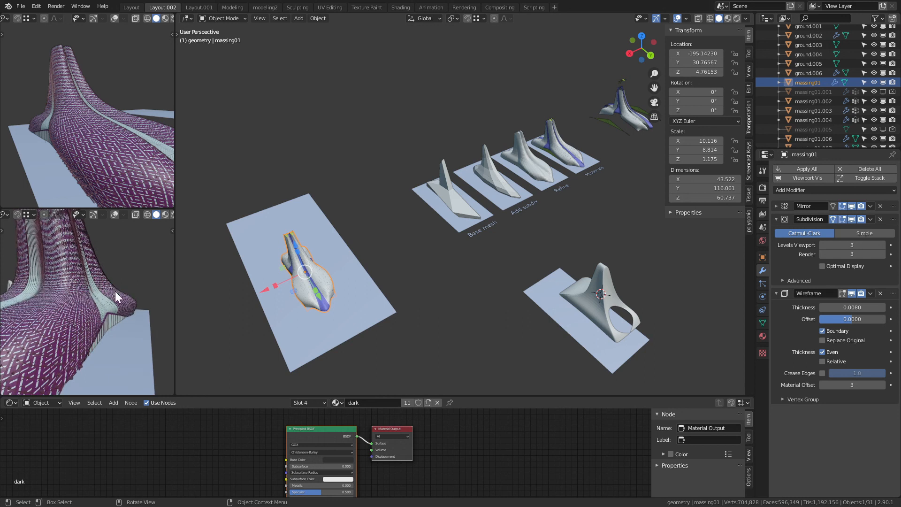
pyautogui.scroll(-2, 405, 263)
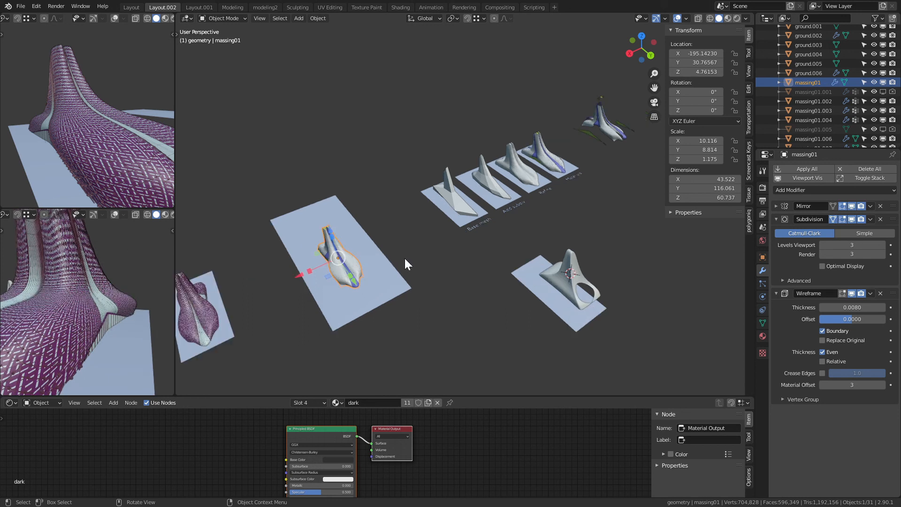
pyautogui.keyDown('shift'); pyautogui.moveTo(101, 141); pyautogui.dragTo(73, 139, button='middle'); pyautogui.keyUp('shift')
pyautogui.scroll(-4, 72, 141)
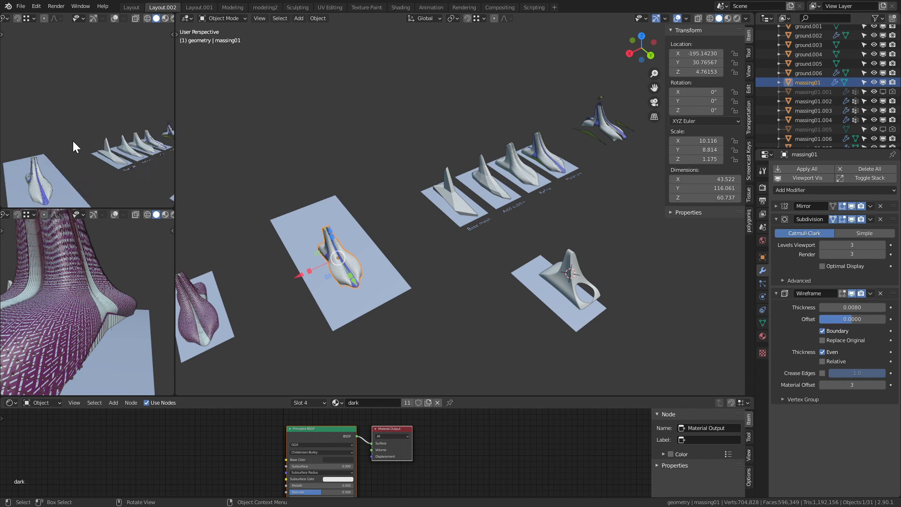
pyautogui.scroll(2, 72, 141)
pyautogui.scroll(6, 73, 141)
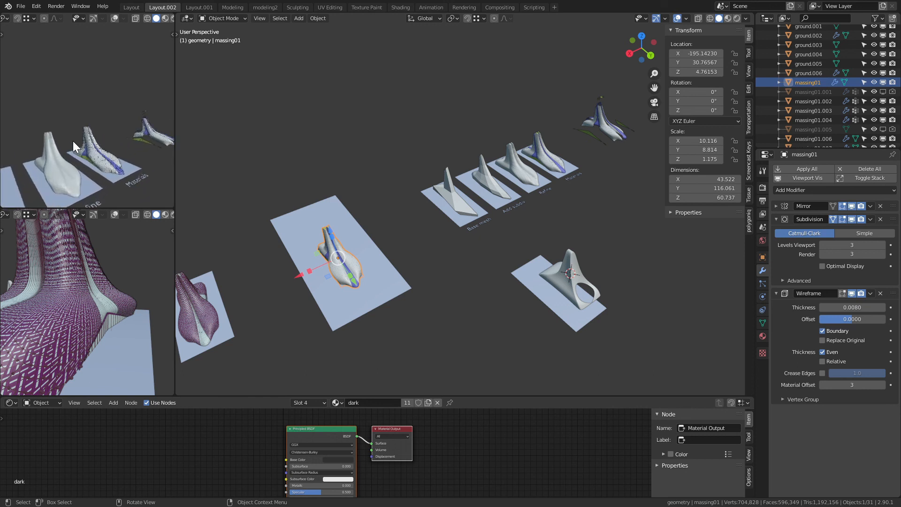
pyautogui.click(48, 168)
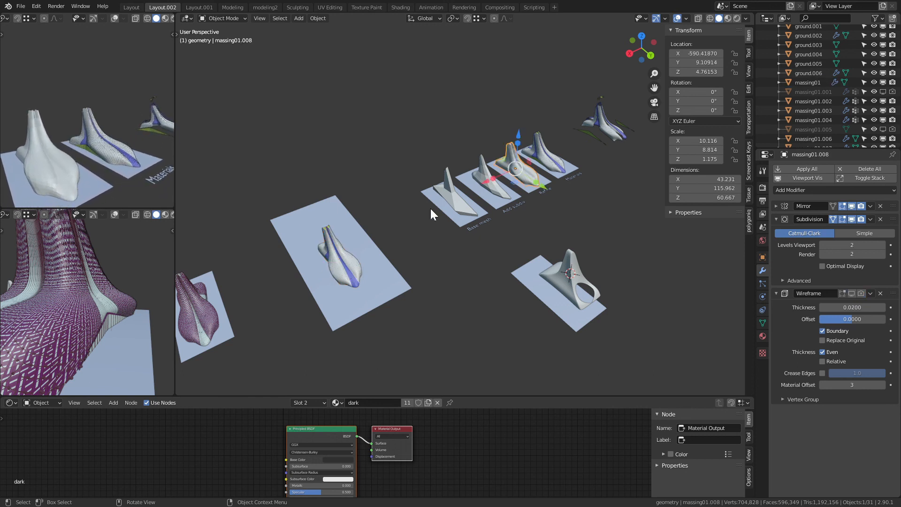
pyautogui.hotkey('shift', 'd')
pyautogui.press('y')
pyautogui.click(434, 146)
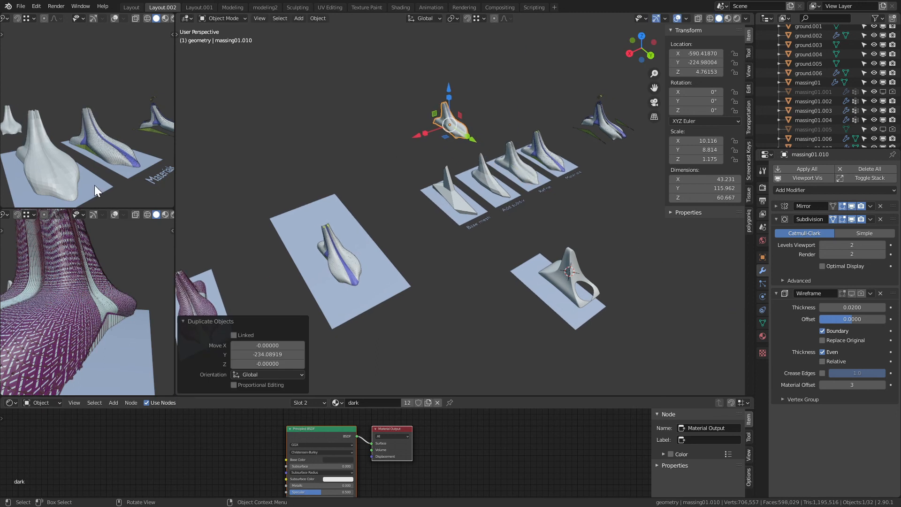
# Frame the duplicated massing in the upper of the two stacked narrow viewports
pyautogui.scroll(5, 77, 141)
pyautogui.scroll(-2, 77, 142)
pyautogui.scroll(3, 47, 131)
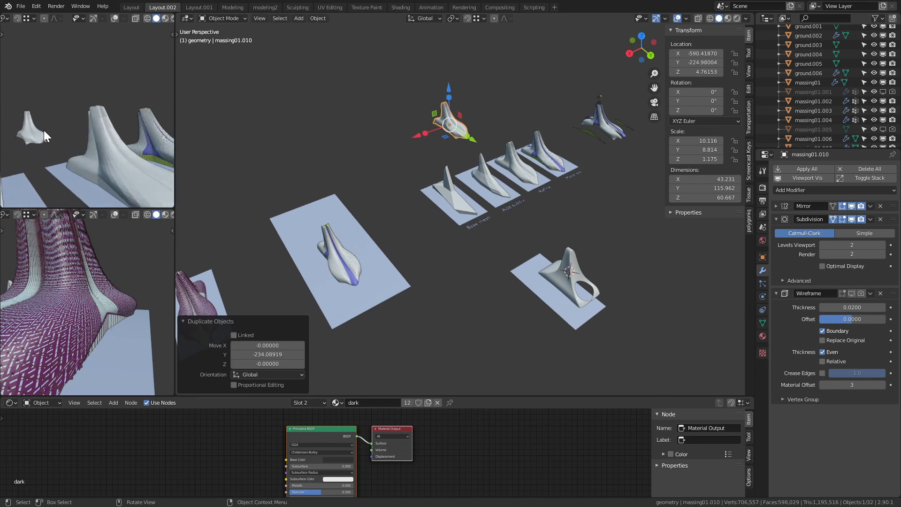
pyautogui.click(39, 131)
pyautogui.press('`')
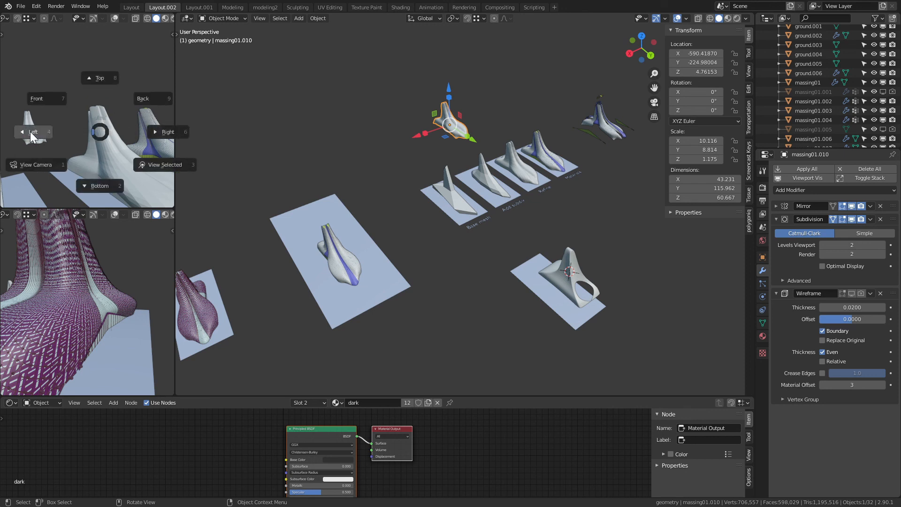
pyautogui.click(167, 168)
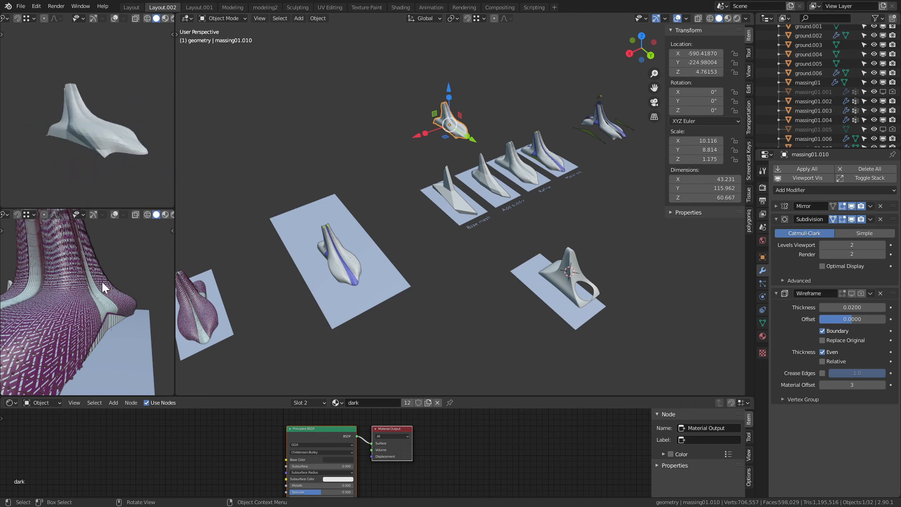
# Frame the duplicated massing close up from another angle in the lower stacked viewport
pyautogui.scroll(-8, 106, 269)
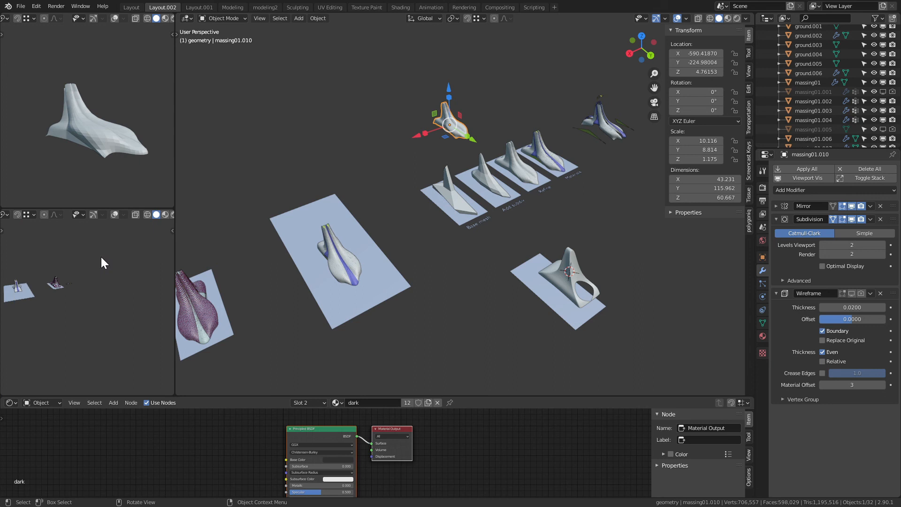
pyautogui.press('`')
pyautogui.click(143, 288)
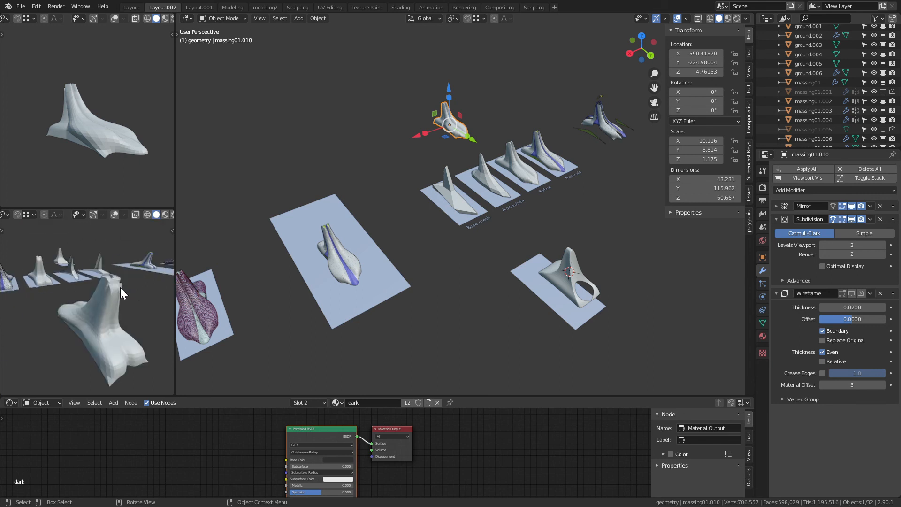
pyautogui.scroll(8, 79, 283)
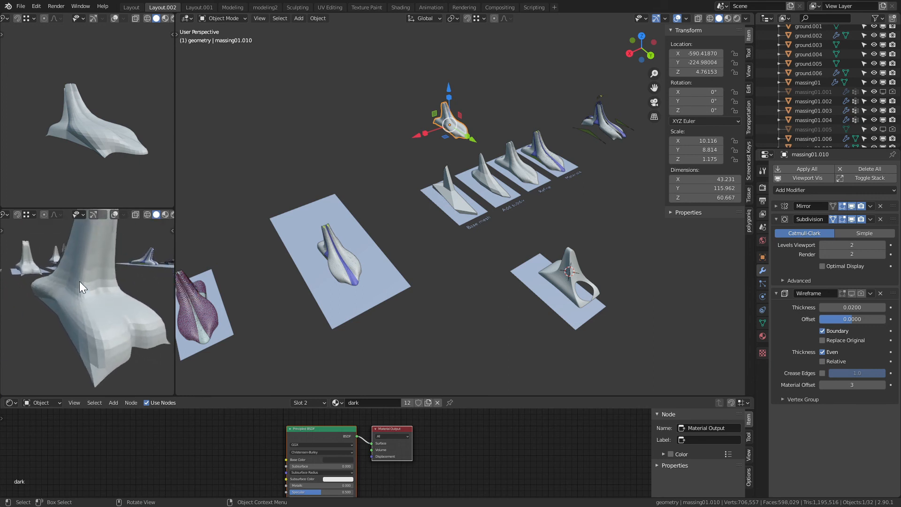
pyautogui.moveTo(80, 281); pyautogui.dragTo(80, 282, button='middle')
# In Edit Mode, move a vertex on the duplicated massing's side inward by about -10.35 along global X
pyautogui.scroll(6, 463, 118)
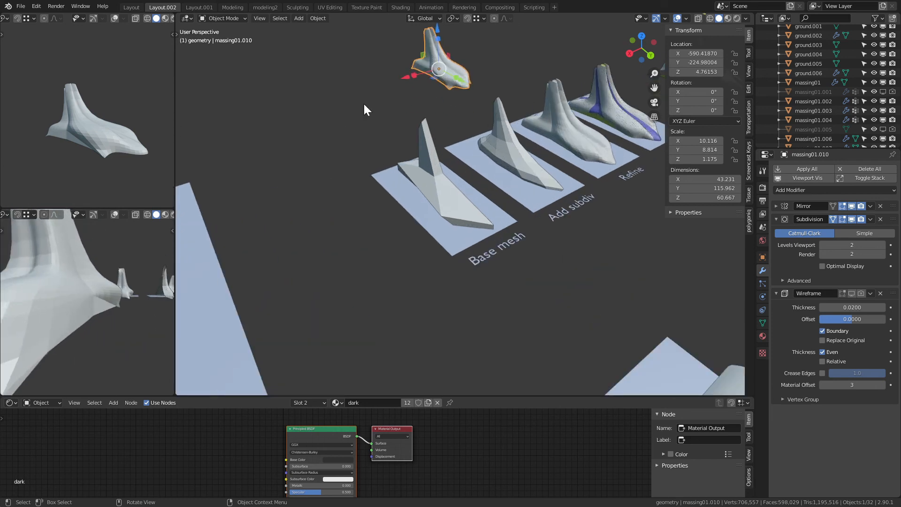
pyautogui.scroll(-5, 416, 71)
pyautogui.scroll(7, 415, 266)
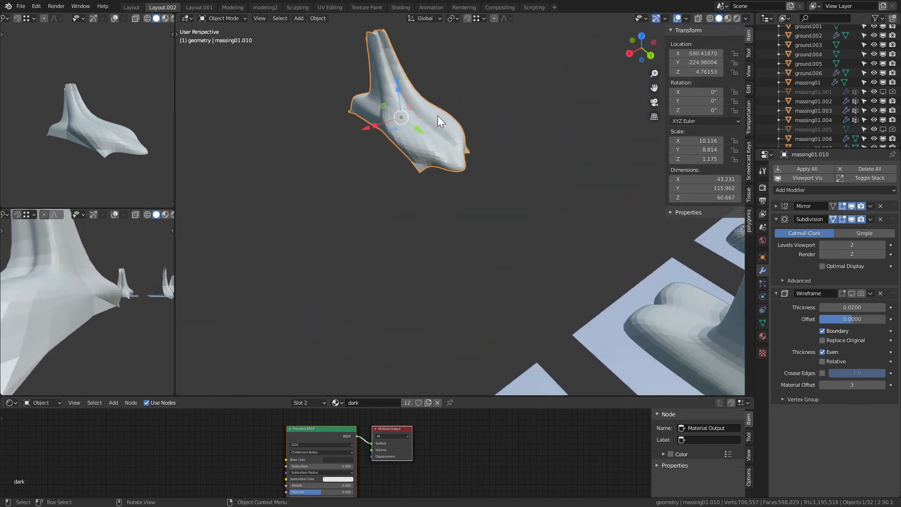
pyautogui.moveTo(412, 149); pyautogui.dragTo(425, 180, button='middle')
pyautogui.press('Tab')
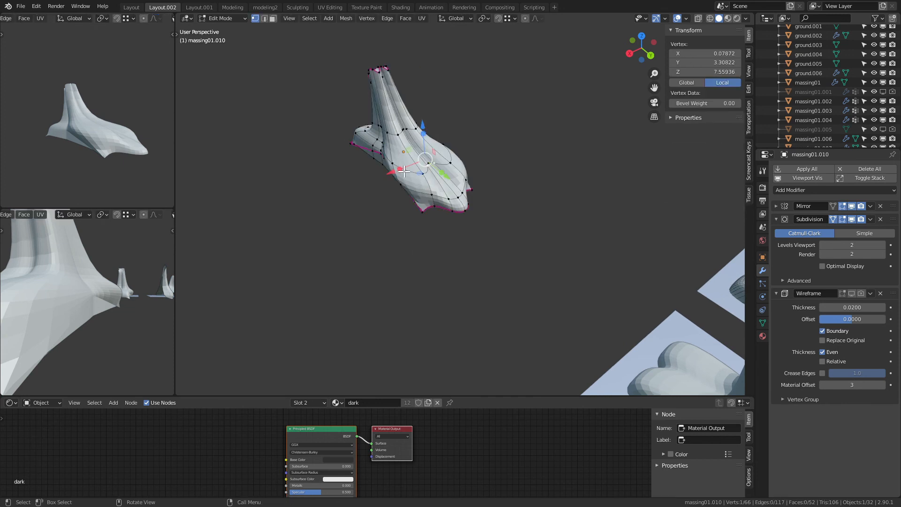
pyautogui.click(388, 160)
pyautogui.press('g')
pyautogui.press('x')
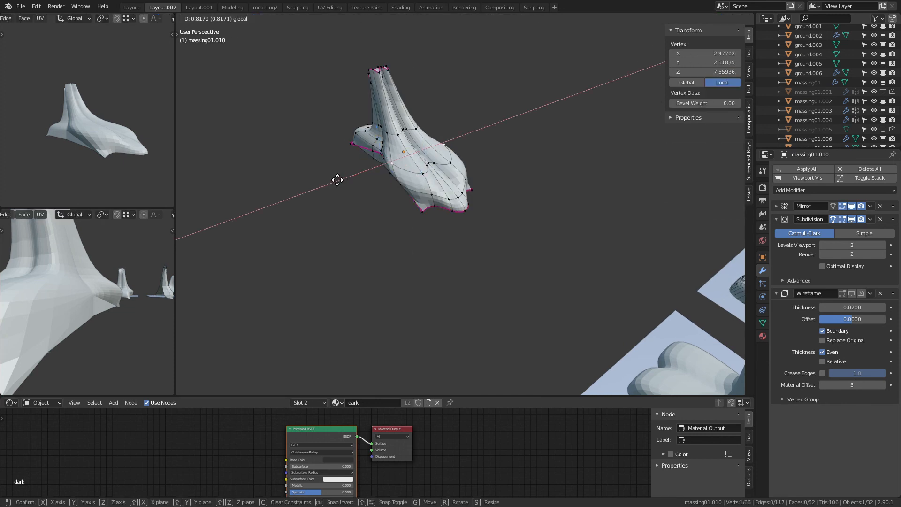
pyautogui.moveTo(321, 184); pyautogui.dragTo(352, 166)
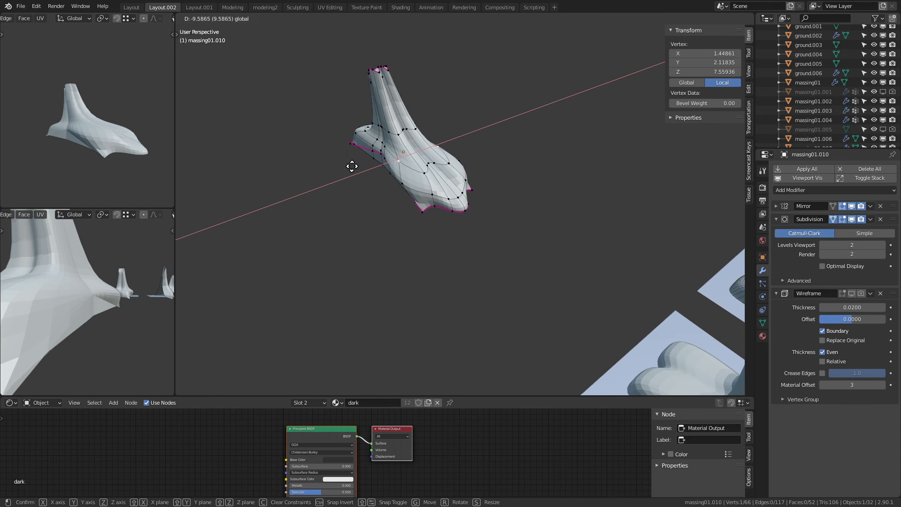
pyautogui.moveTo(352, 167); pyautogui.dragTo(352, 164)
pyautogui.click(352, 163)
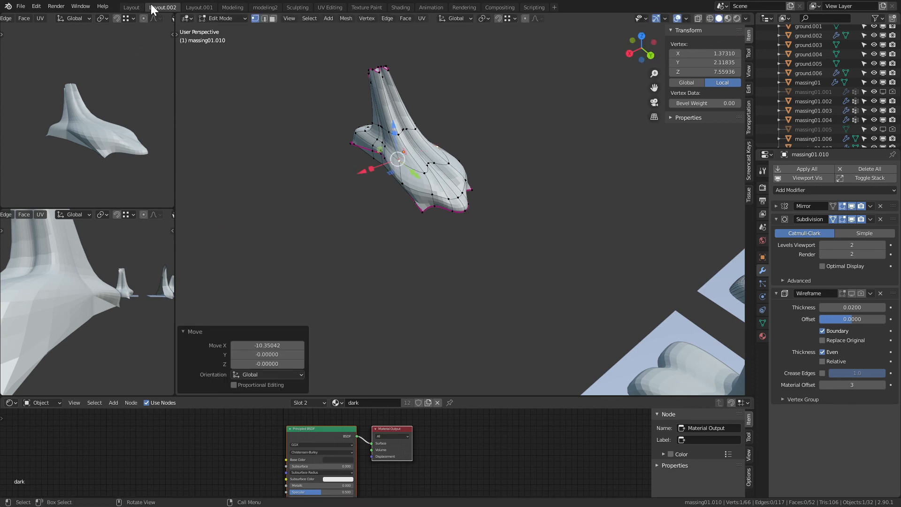